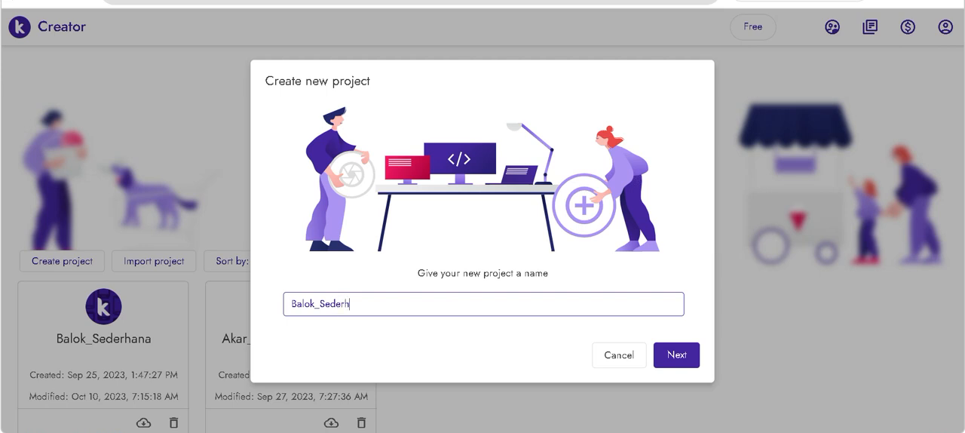
- Create a new project named Balok_Sederhana_2 with the default configuration and dismiss the What's new announcement
type("ana")
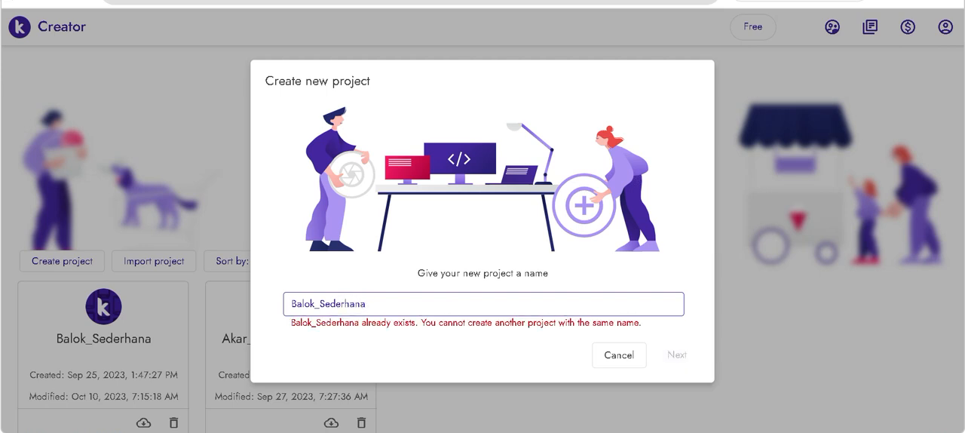
type("_2")
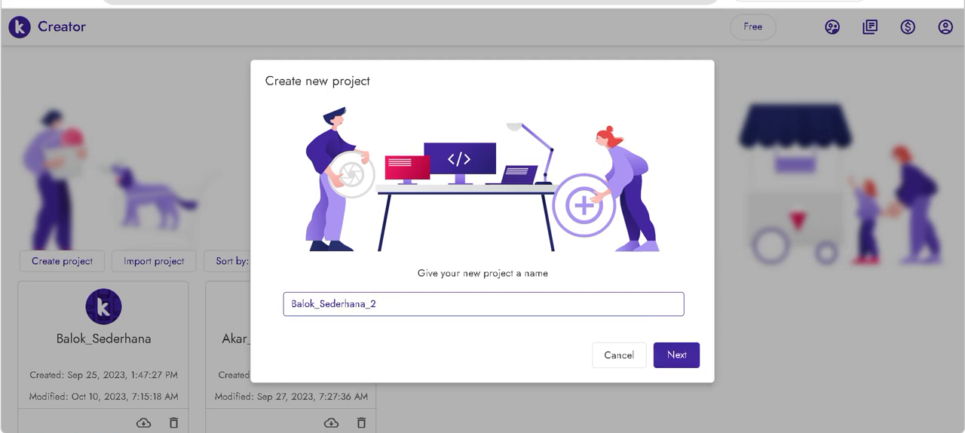
left_click(675, 362)
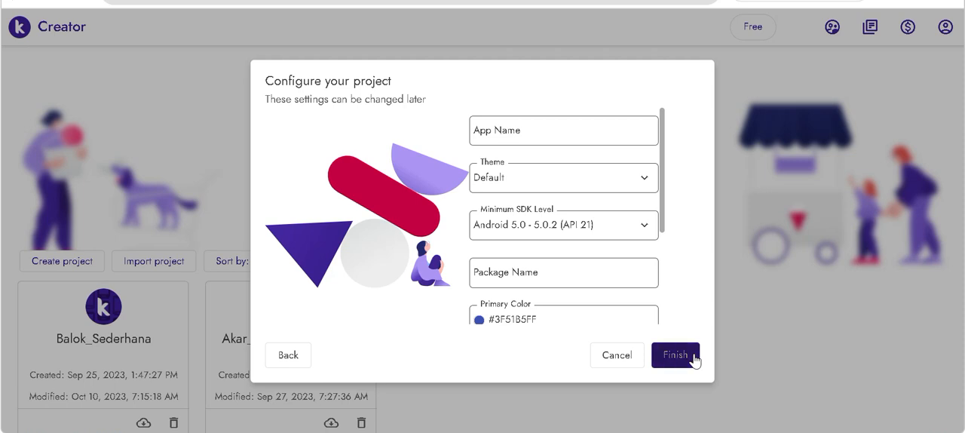
left_click(674, 354)
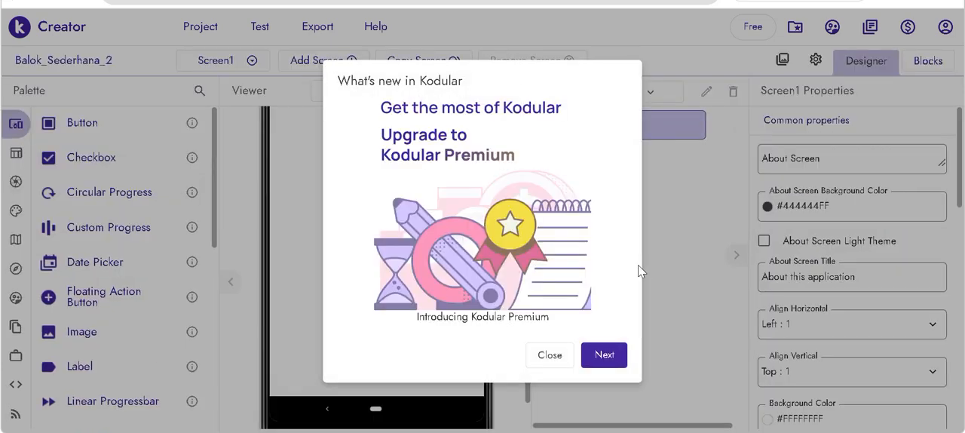
left_click(552, 354)
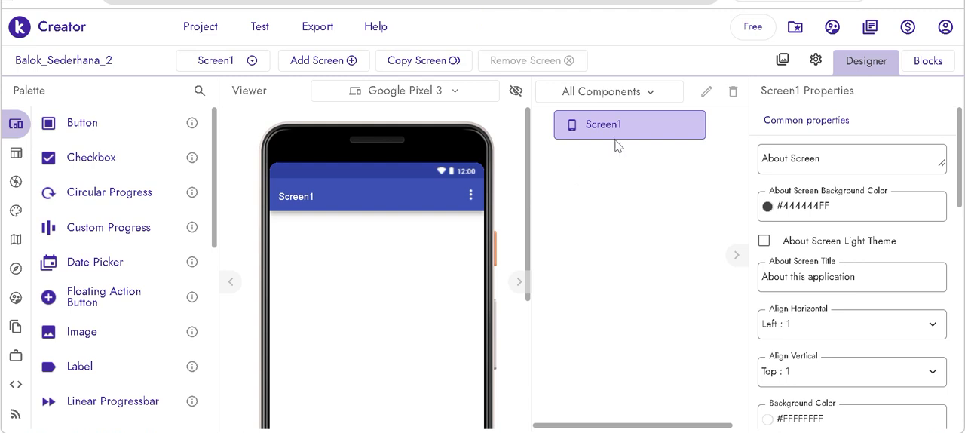
- Add a Vertical Arrangement to Screen1 and set its height and width to Fill parent
mouse_move(9, 165)
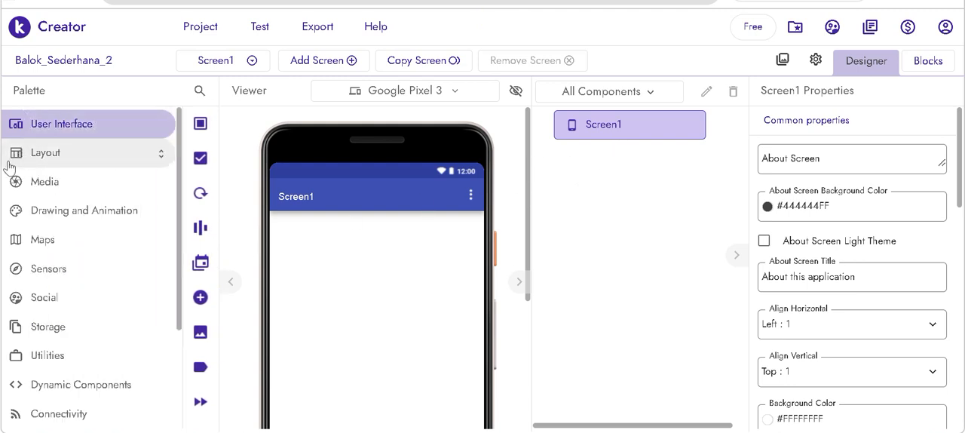
left_click(46, 153)
left_click(67, 182)
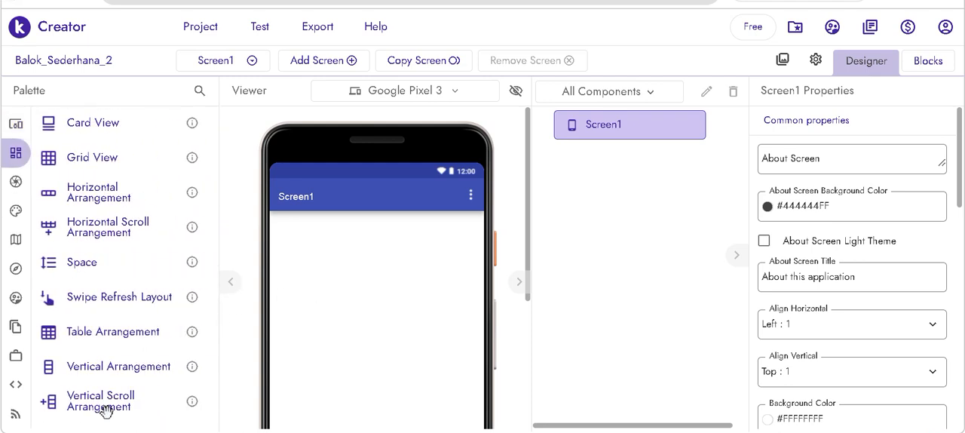
left_click_drag(105, 369, 379, 312)
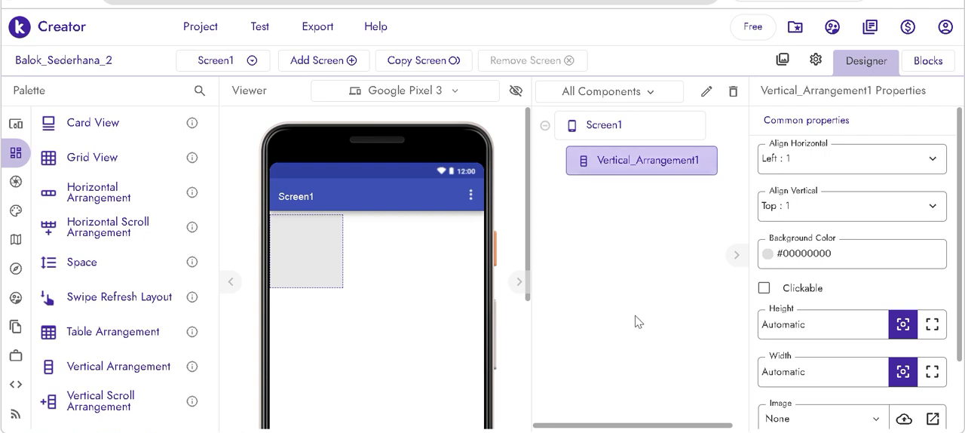
left_click(932, 323)
left_click(932, 371)
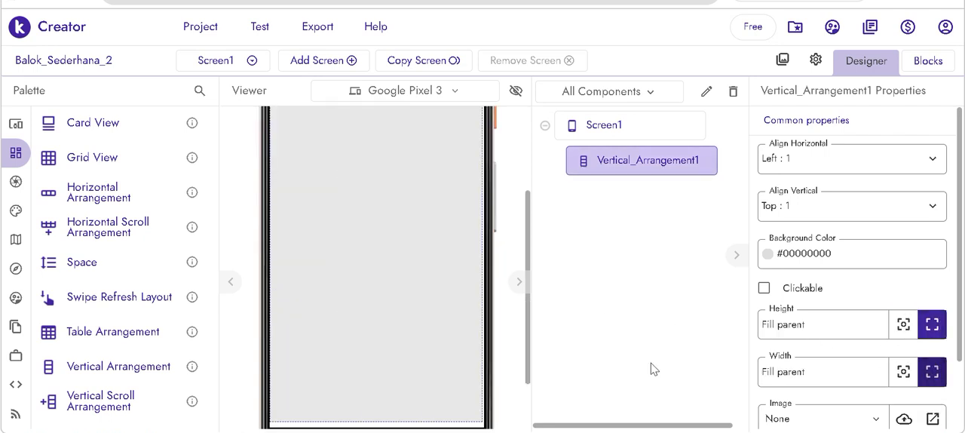
- Add three Horizontal Arrangements stacked inside the Vertical Arrangement
scroll(286, 334, "up", 3)
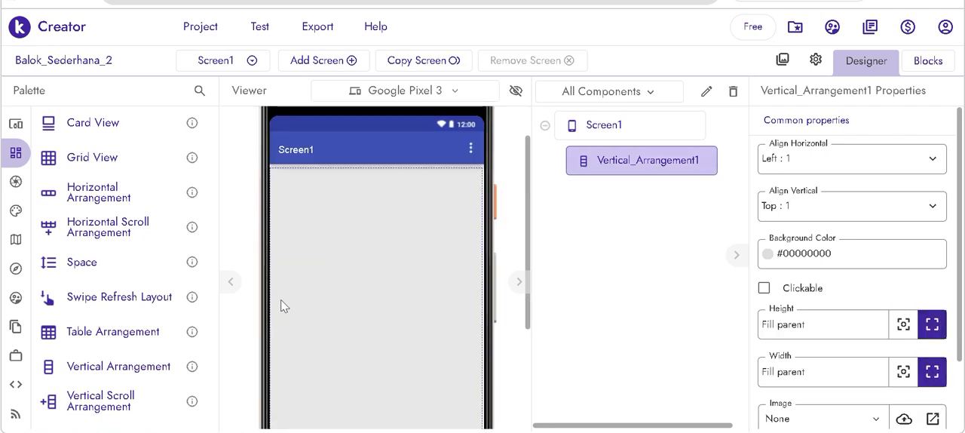
left_click_drag(83, 193, 354, 207)
left_click_drag(90, 187, 340, 289)
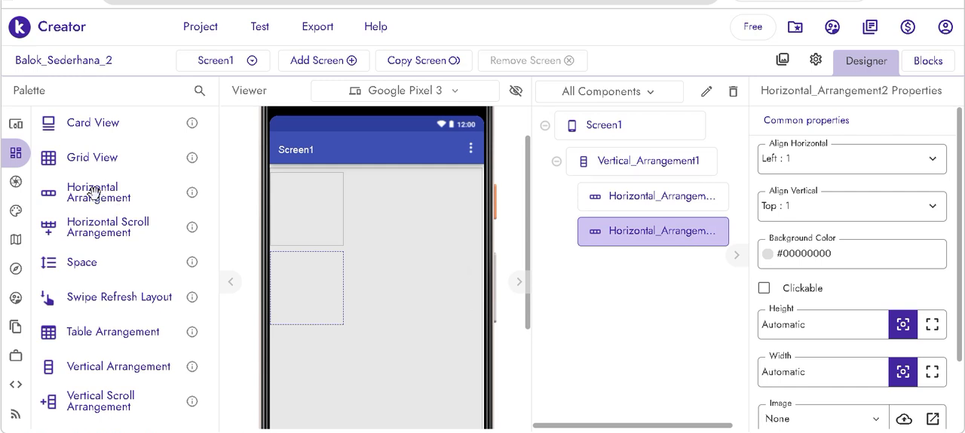
left_click_drag(92, 193, 347, 369)
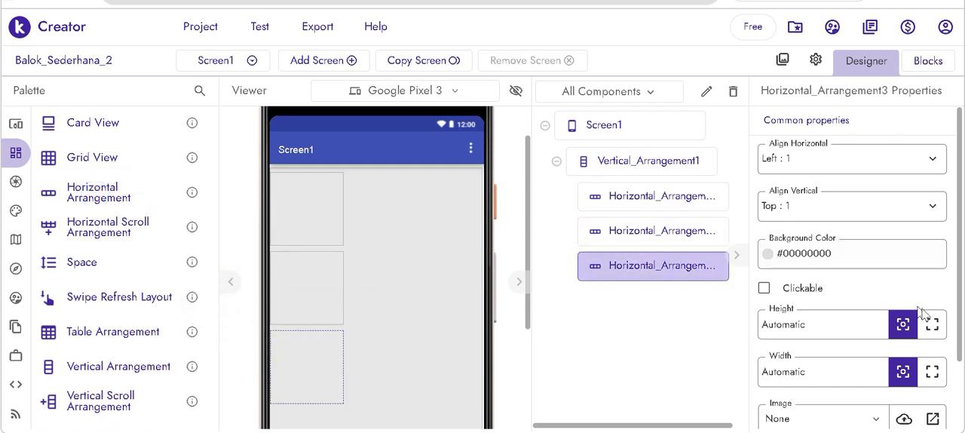
- Set the width of all three Horizontal Arrangements to Fill parent
left_click(932, 368)
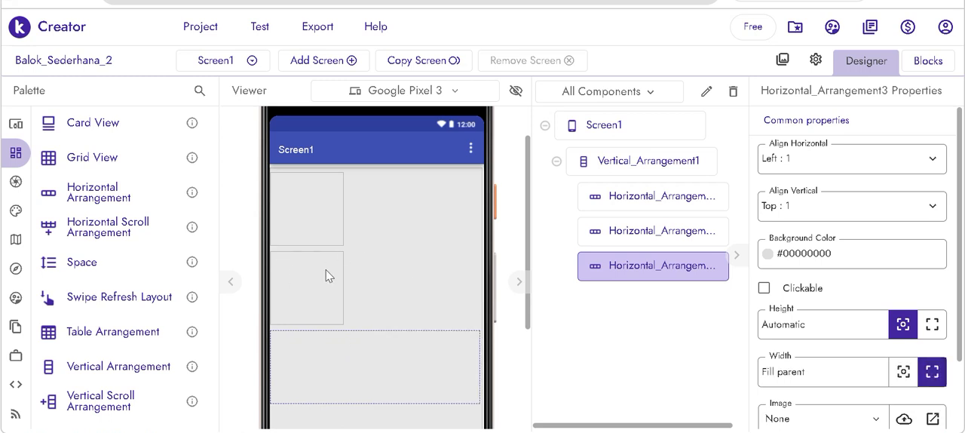
left_click(589, 235)
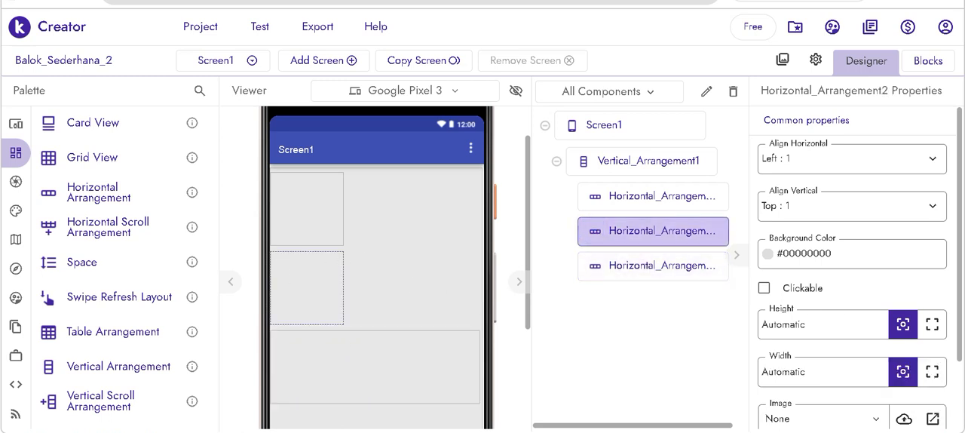
left_click(932, 370)
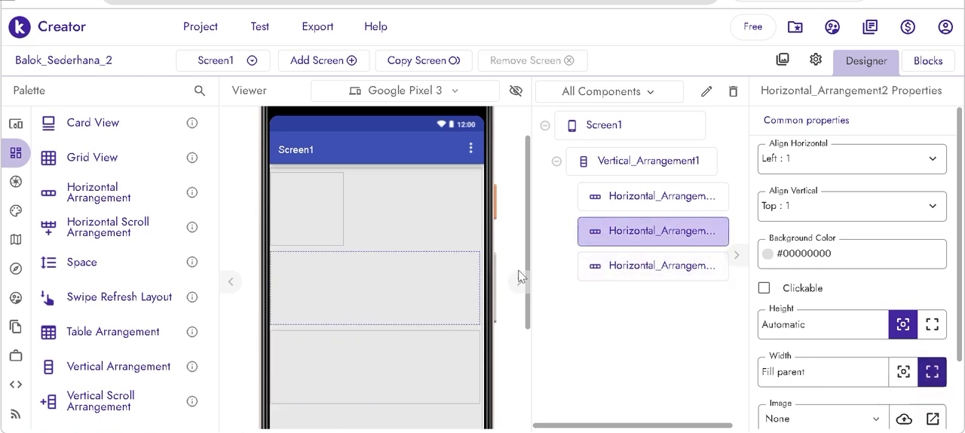
left_click(294, 206)
left_click(932, 370)
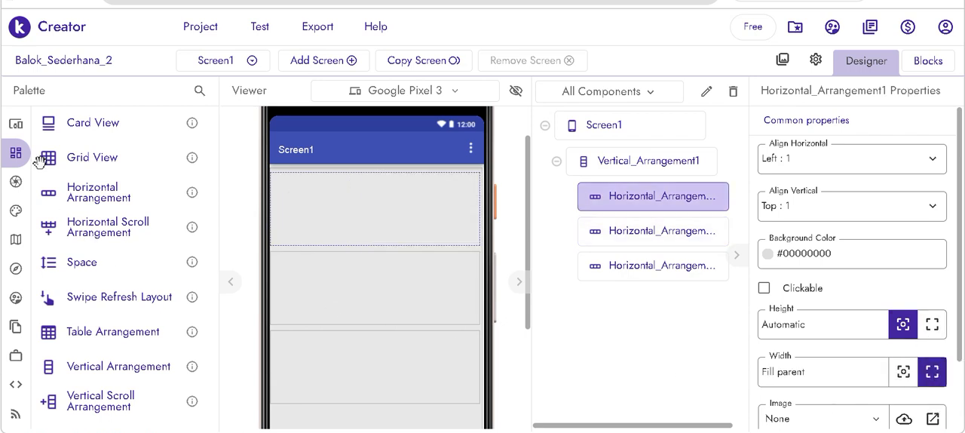
- Add an Image to the first Horizontal Arrangement and set that arrangement's horizontal alignment to Center
left_click(17, 130)
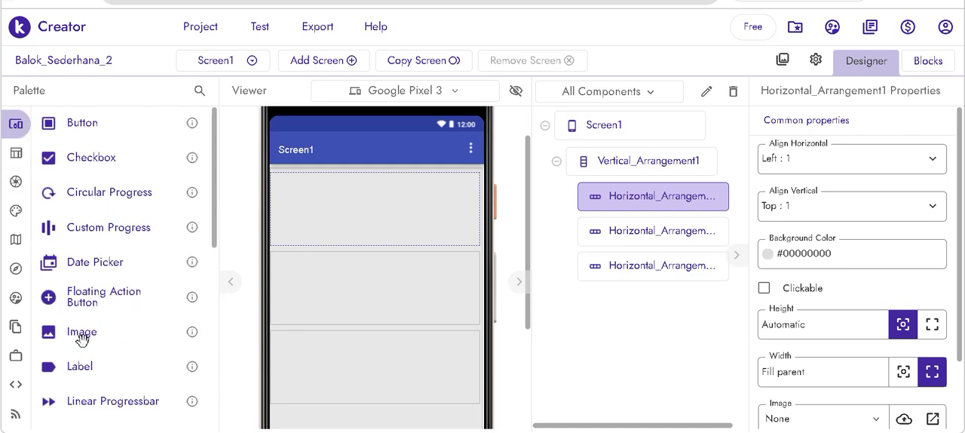
left_click_drag(82, 339, 381, 223)
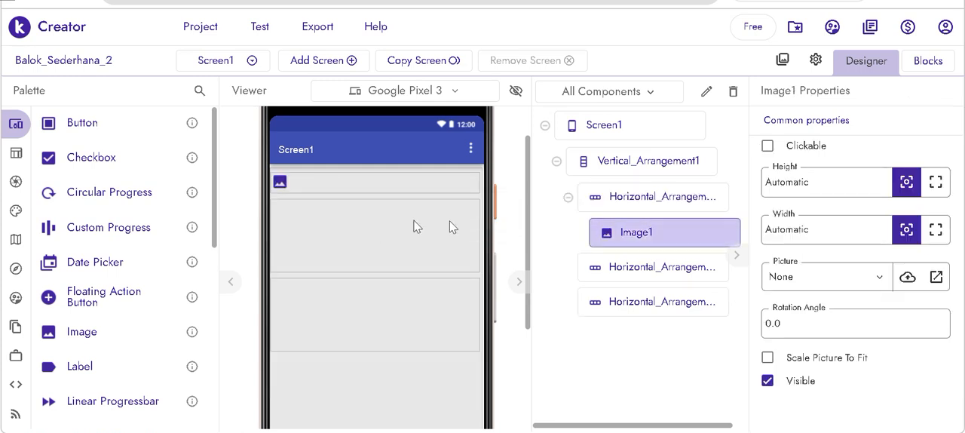
left_click(615, 205)
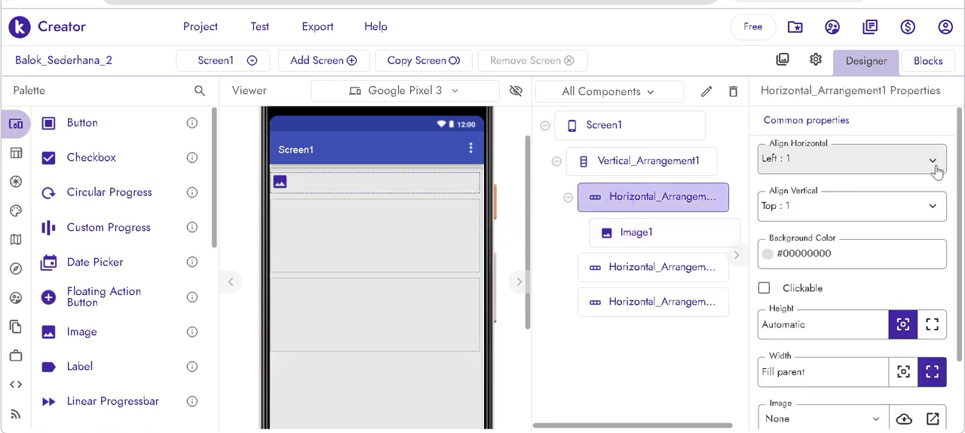
left_click(932, 160)
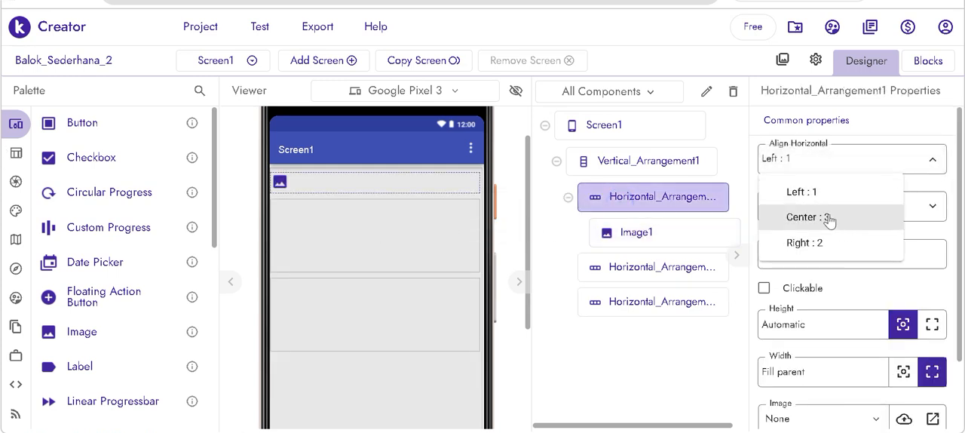
left_click(828, 217)
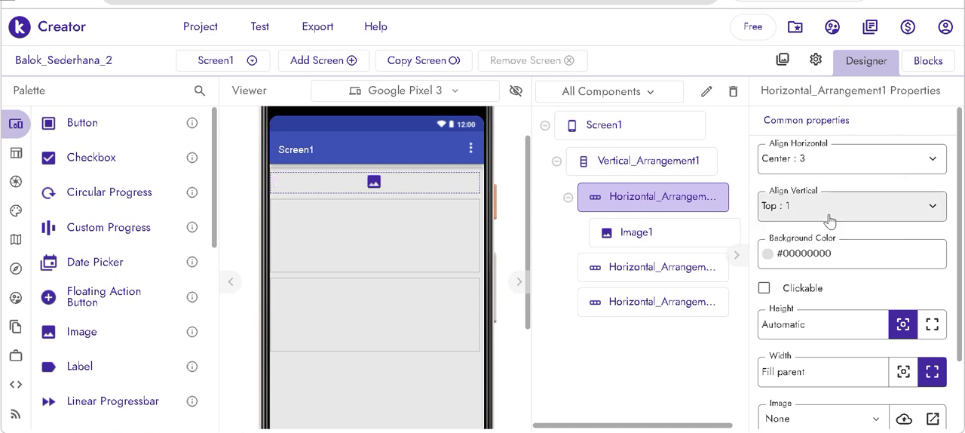
- Upload structureno2.jpg as a project asset and assign it as the Image's picture
left_click(375, 183)
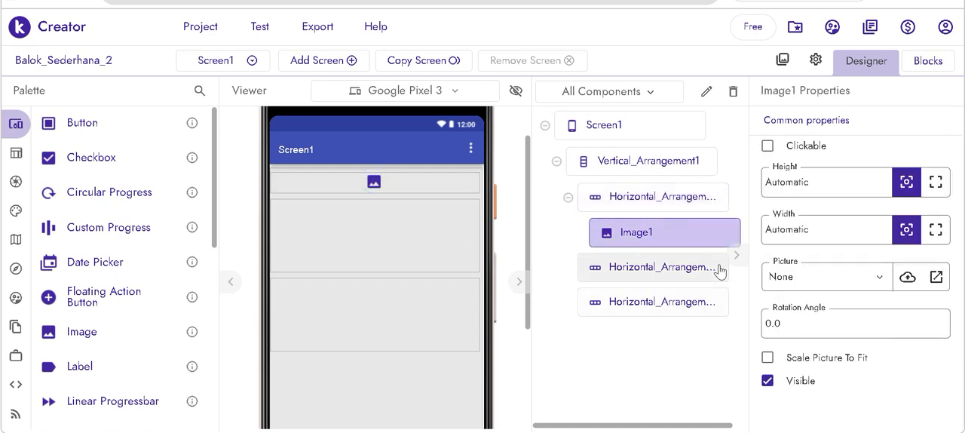
left_click(865, 283)
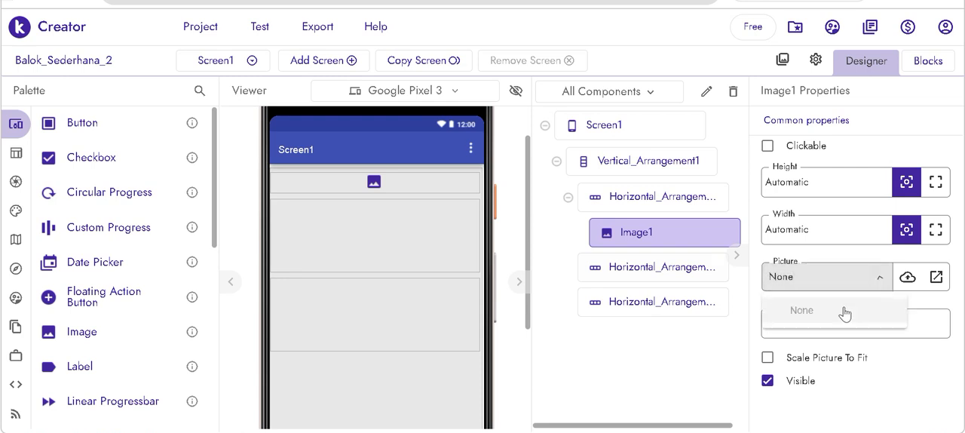
left_click(907, 278)
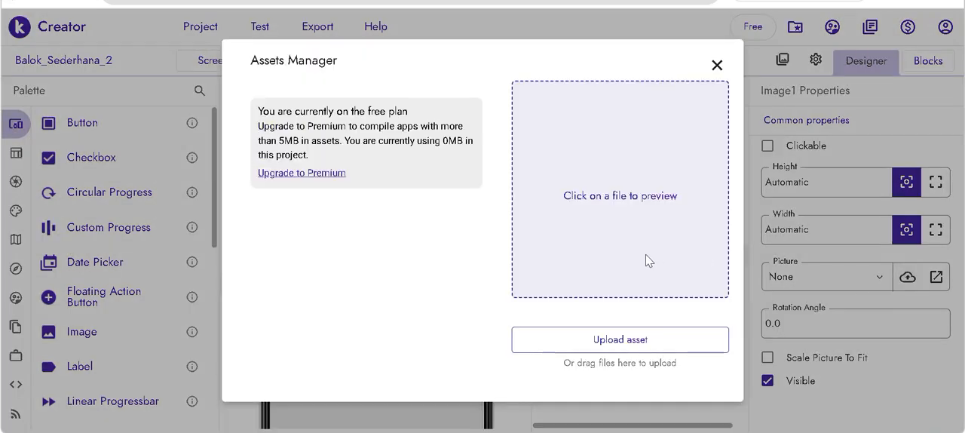
left_click(648, 337)
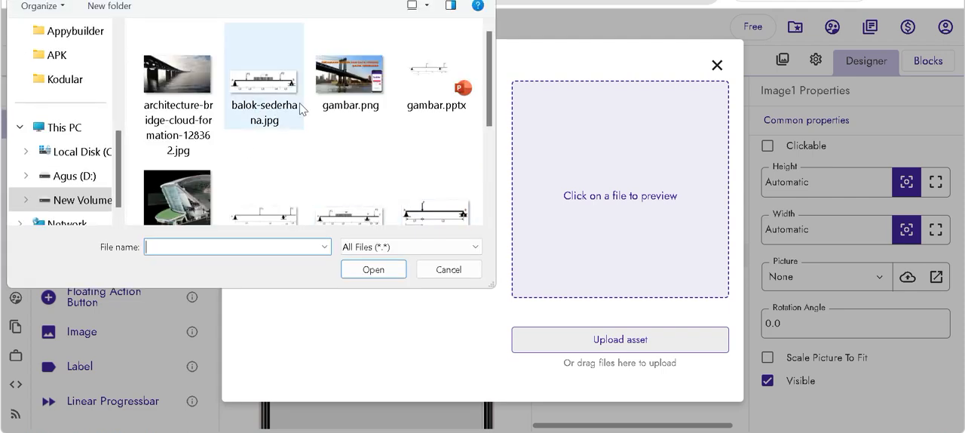
scroll(394, 175, "down", 3)
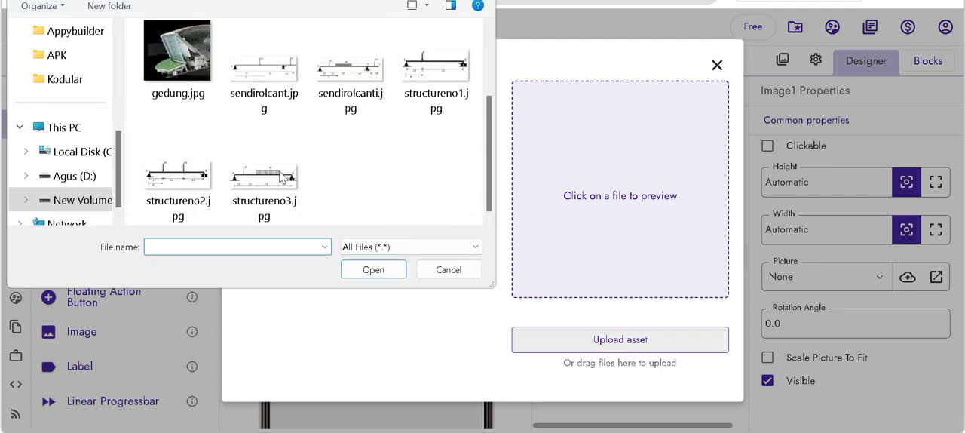
left_click(181, 175)
left_click(375, 270)
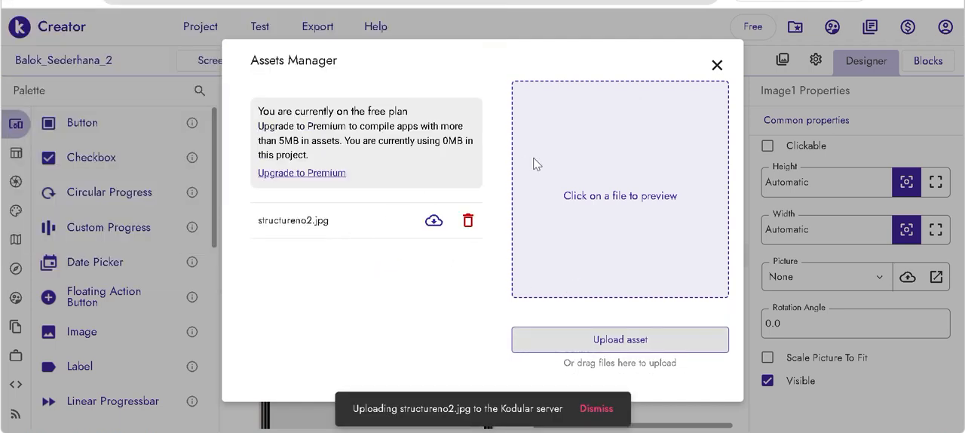
left_click(717, 64)
left_click(881, 279)
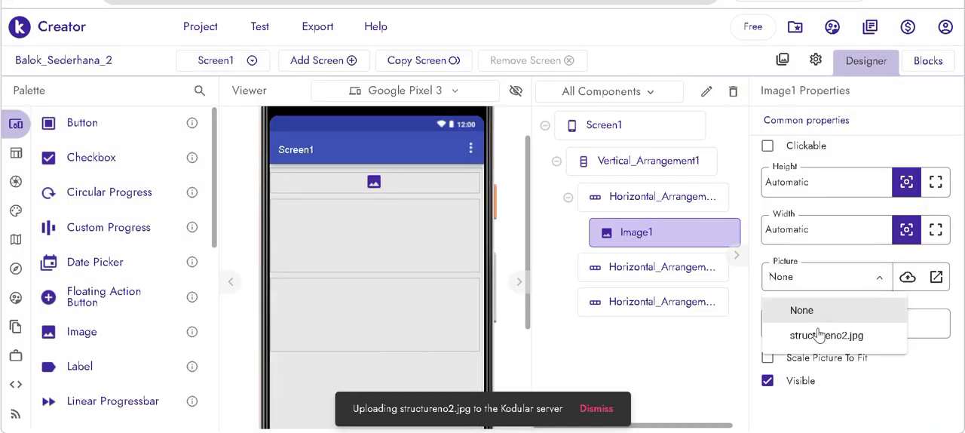
left_click(801, 329)
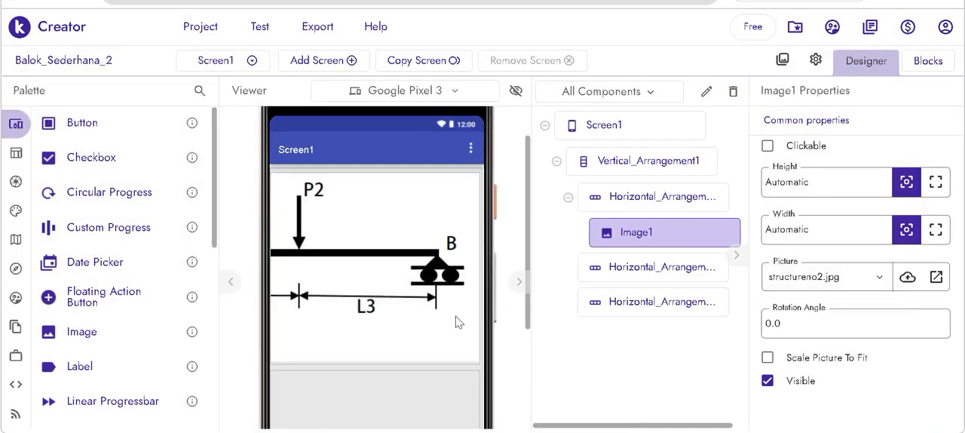
- Set the Image's height to 100 px and width to 280 px, and enable Scale Picture To Fit
left_click(790, 182)
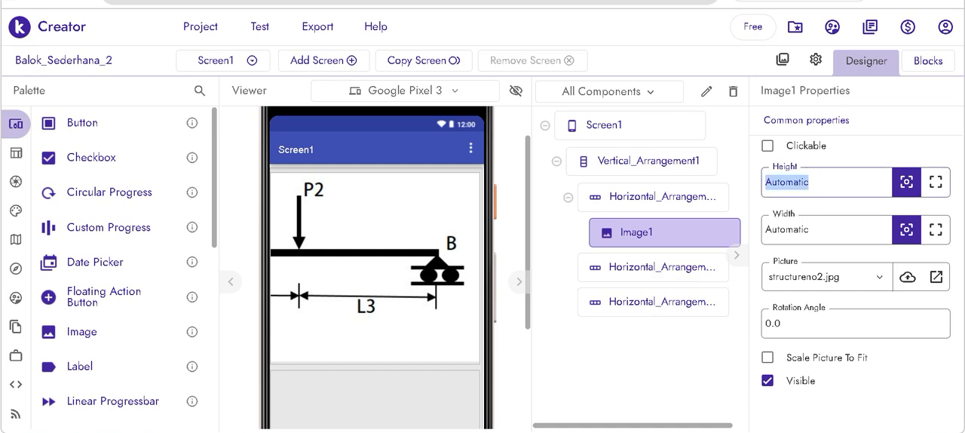
type("1")
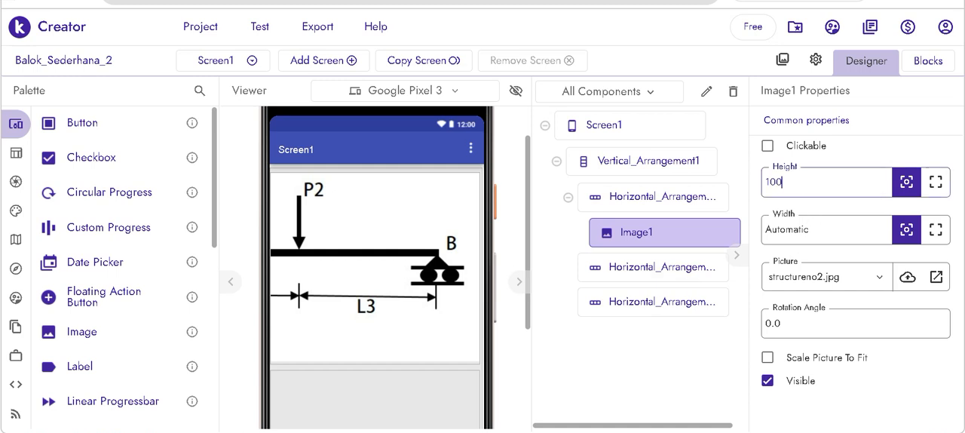
type("00")
key("Tab")
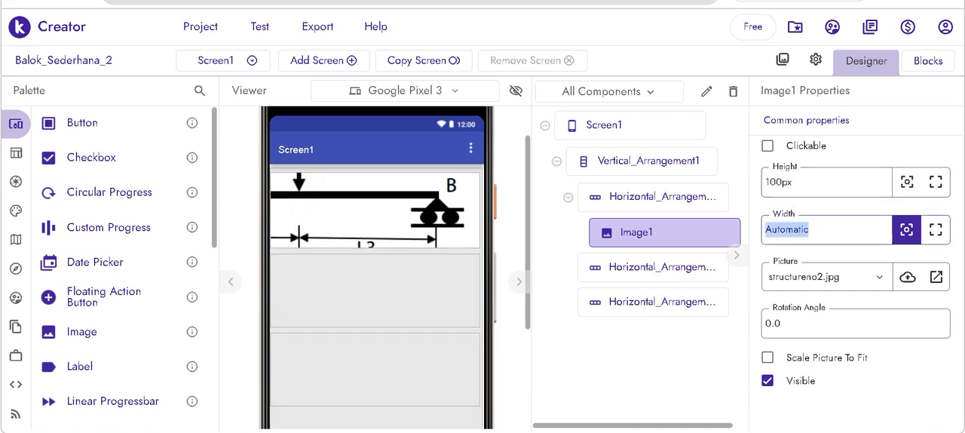
type("280")
key("Return")
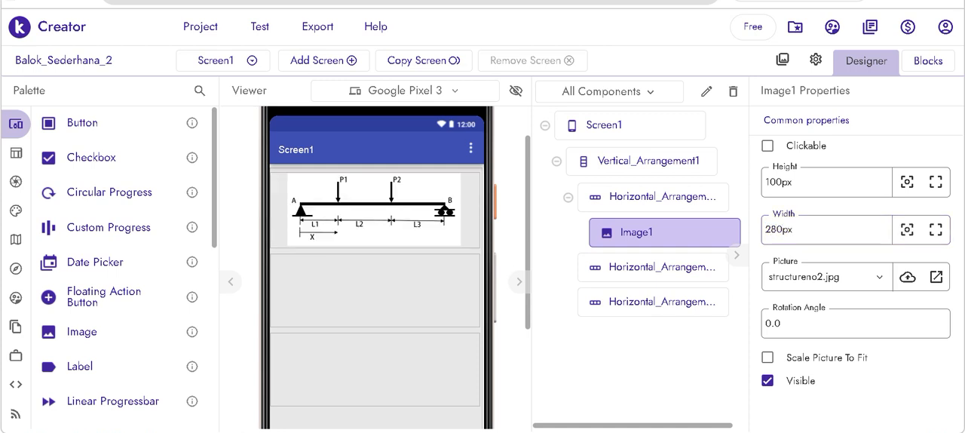
left_click(768, 358)
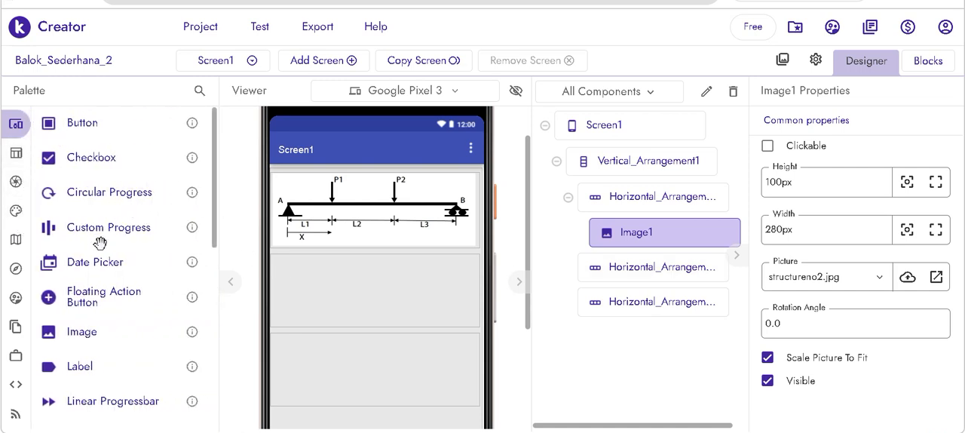
- Add a Label to the second Horizontal Arrangement and set its text to "P1="
left_click_drag(75, 366, 318, 291)
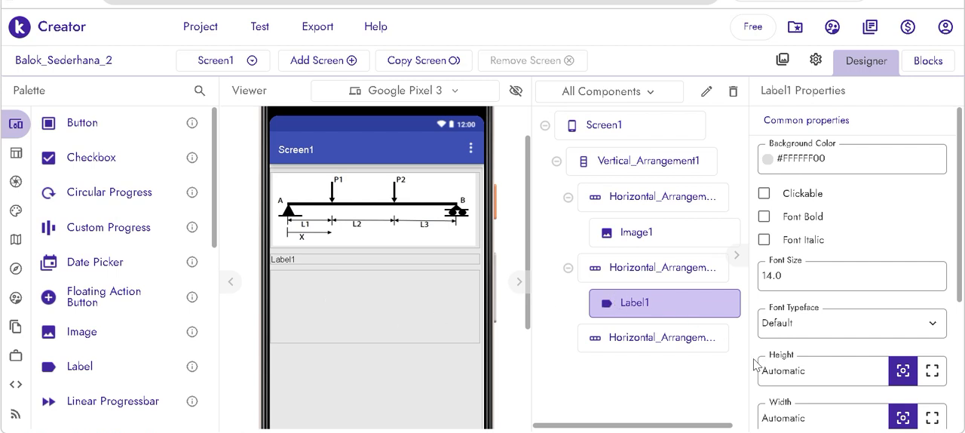
scroll(754, 365, "down", 3)
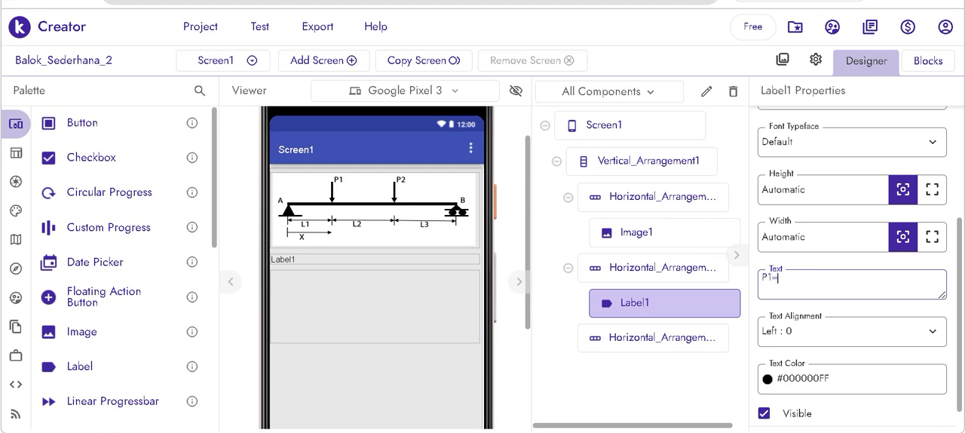
key("Return")
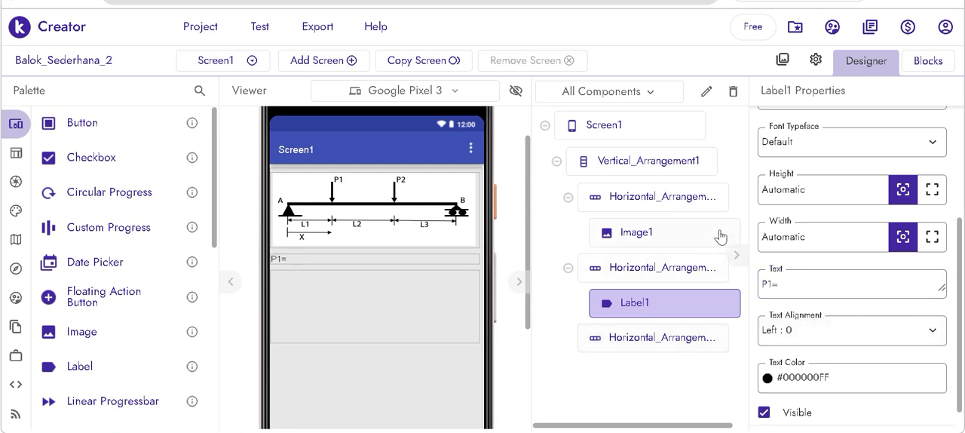
- Set the vertical alignment of the second Horizontal Arrangement to Center
left_click(612, 276)
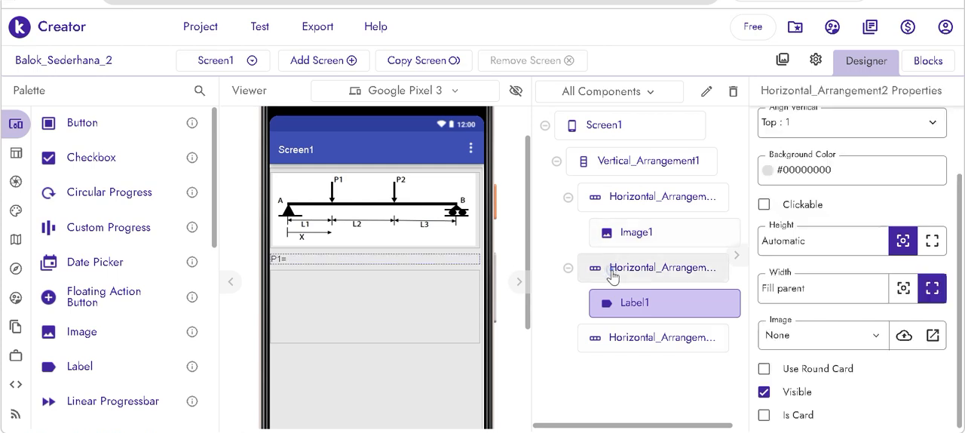
left_click(865, 129)
left_click(801, 144)
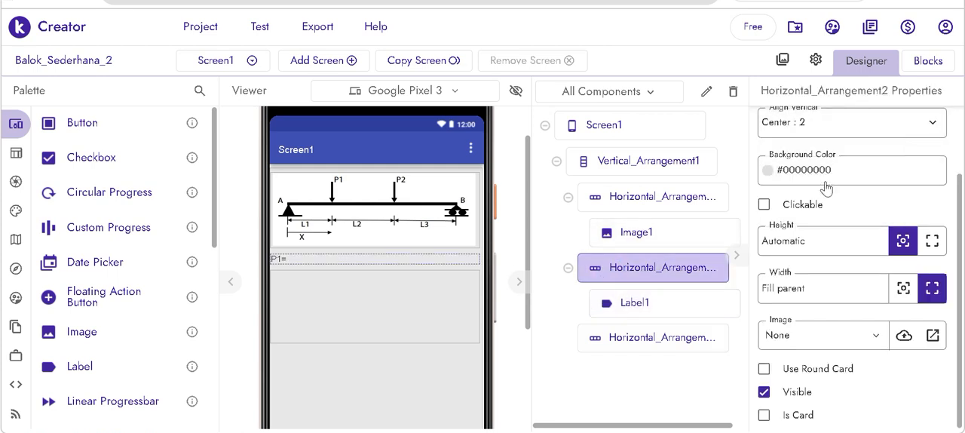
- Add a Text Box after the "P1=" label and set its width to 35 px
scroll(123, 312, "down", 5)
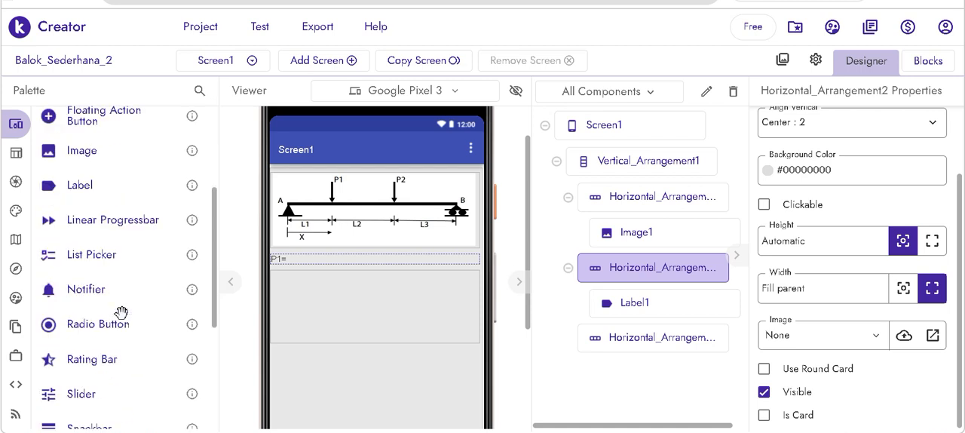
left_click_drag(73, 381, 325, 260)
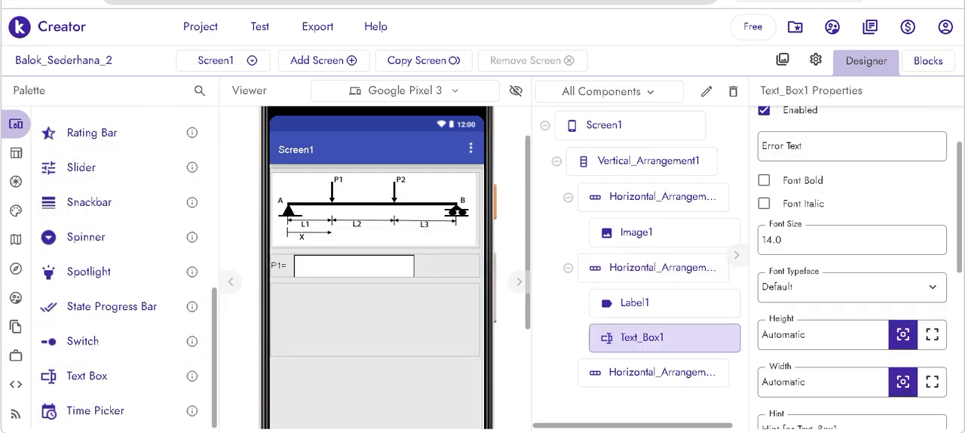
left_click(769, 381)
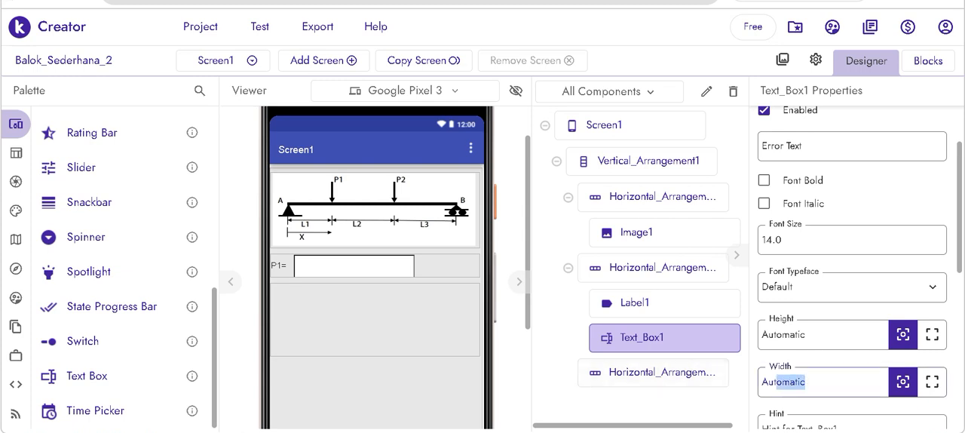
type("35")
key("Return")
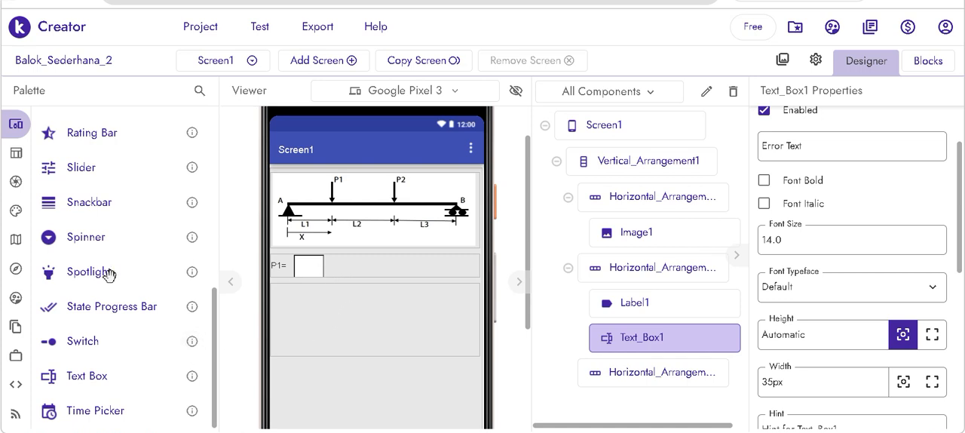
- Add a second Label after the P1 text box and set its text to "P2="
scroll(110, 276, "up", 1)
scroll(109, 276, "up", 2)
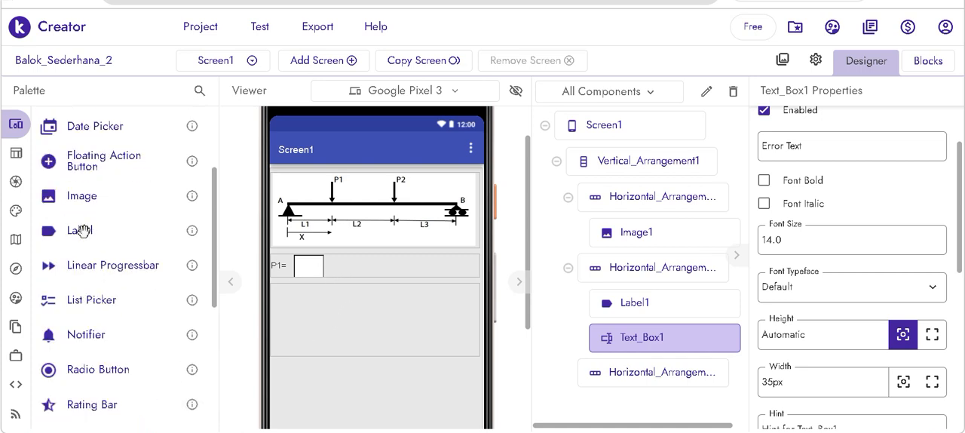
left_click_drag(77, 230, 374, 269)
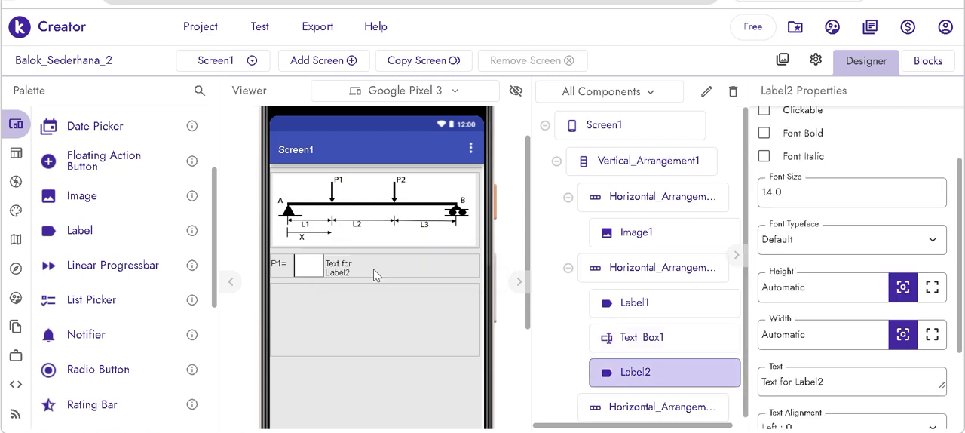
left_click_drag(839, 382, 745, 378)
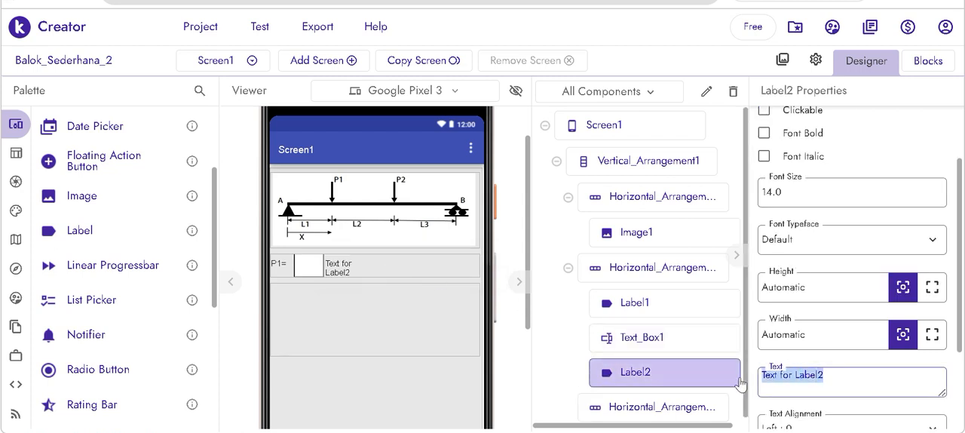
type("P2=")
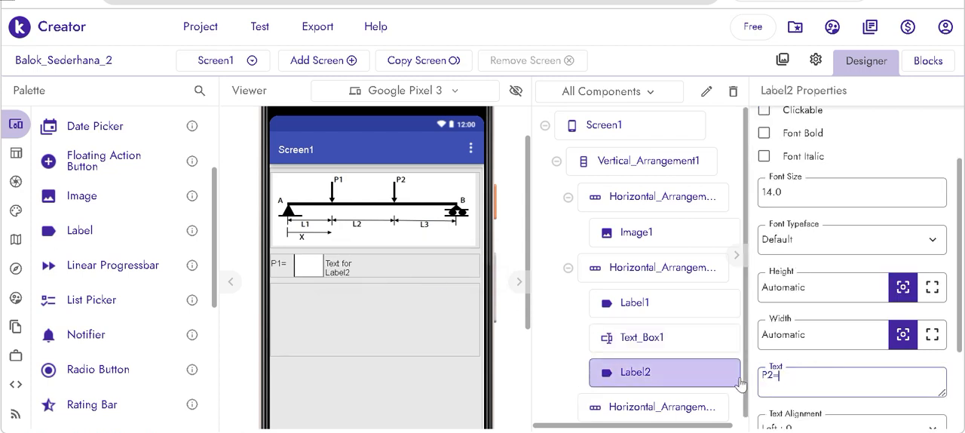
left_click(741, 383)
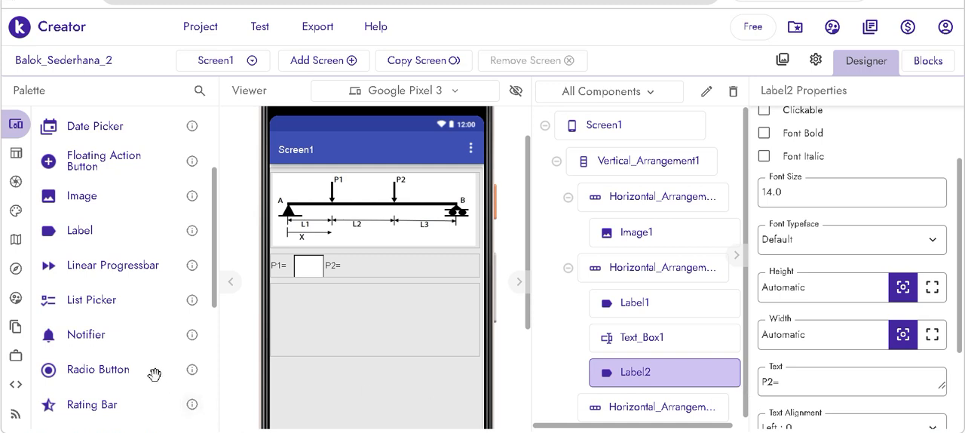
- Add a Text Box after the "P2=" label and set its width to 35 px
scroll(139, 362, "down", 3)
scroll(139, 362, "down", 2)
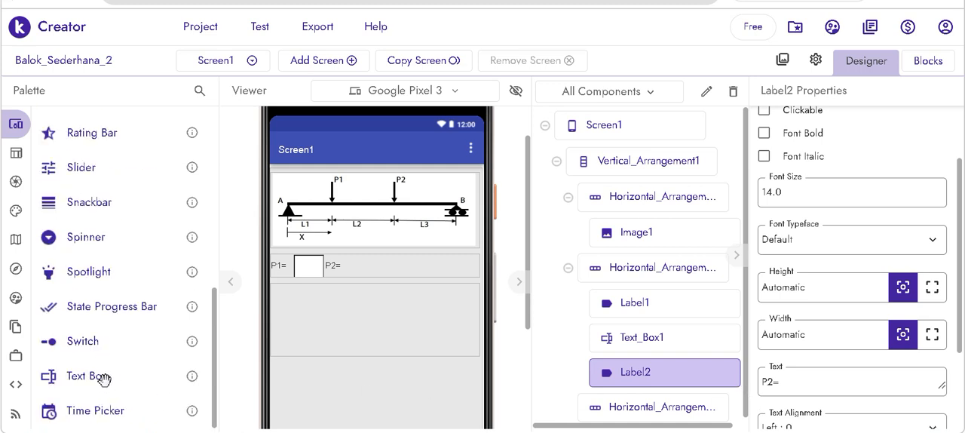
left_click_drag(103, 379, 399, 263)
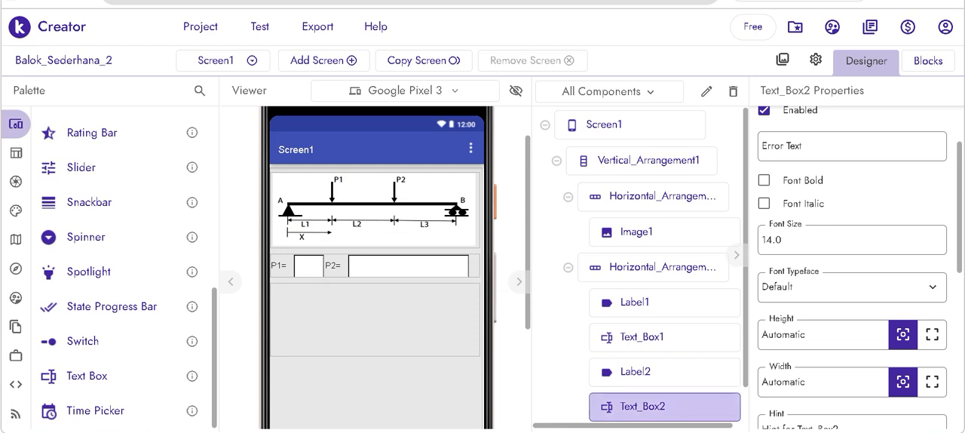
left_click(784, 382)
type("35px")
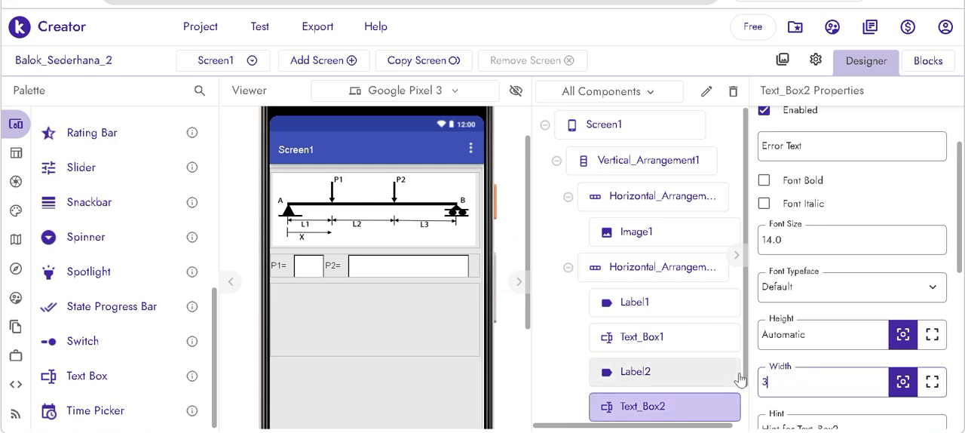
key("Return")
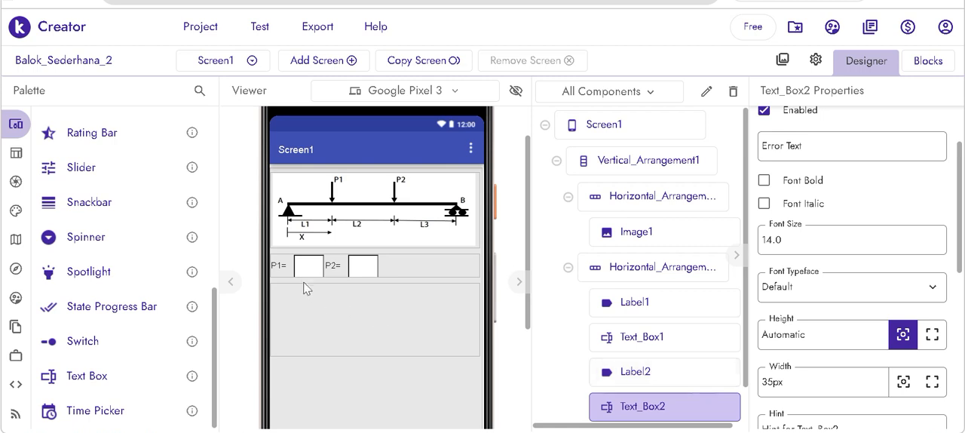
- Set the input type of the P1 text box to Number
left_click(299, 263)
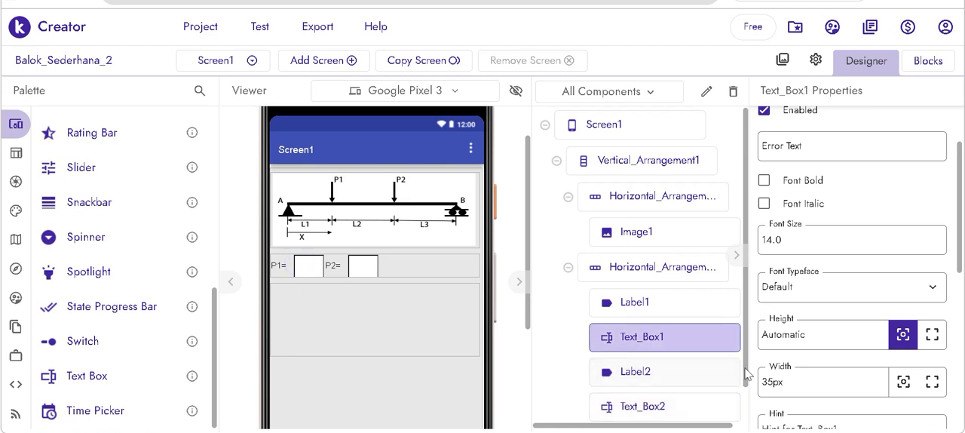
scroll(852, 263, "down", 2)
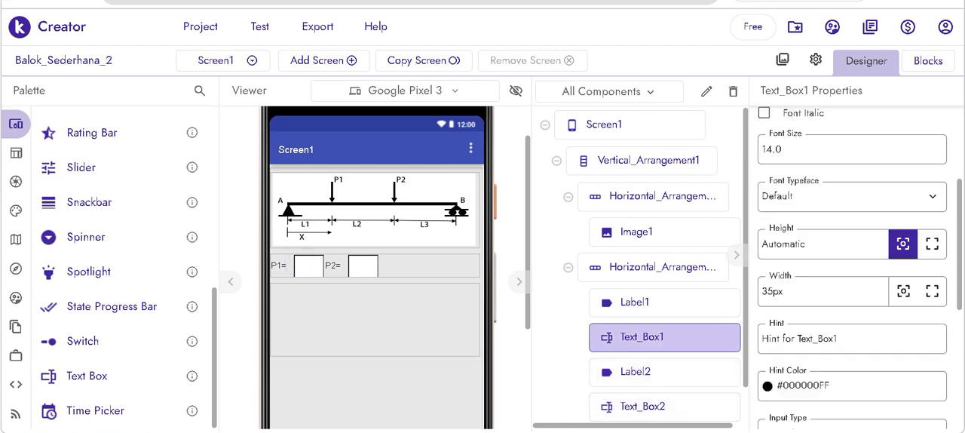
scroll(852, 264, "down", 4)
scroll(805, 341, "down", 2)
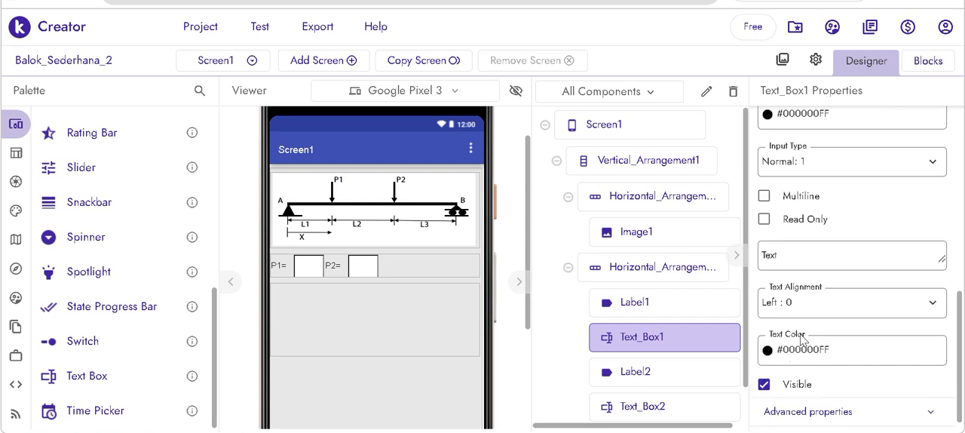
scroll(803, 341, "down", 1)
scroll(803, 340, "up", 4)
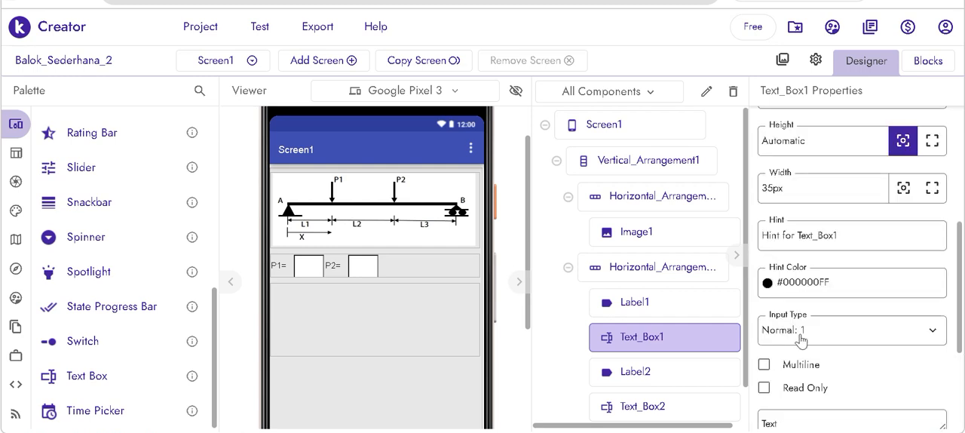
left_click(802, 340)
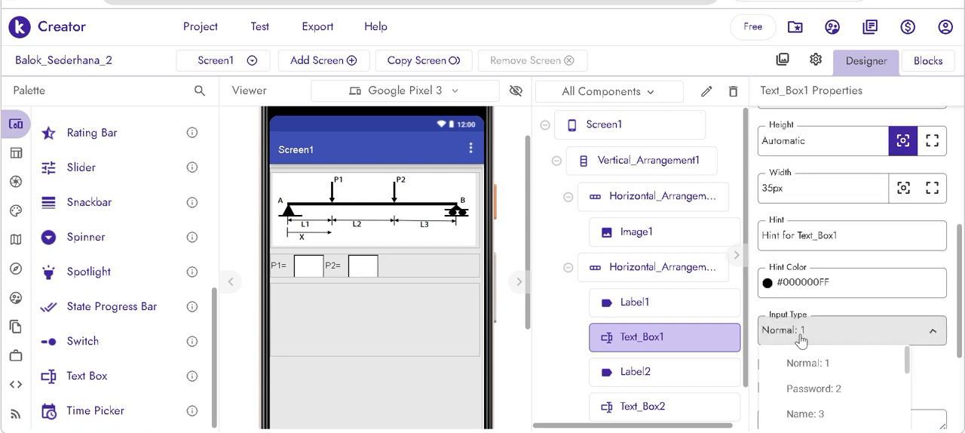
scroll(801, 340, "down", 2)
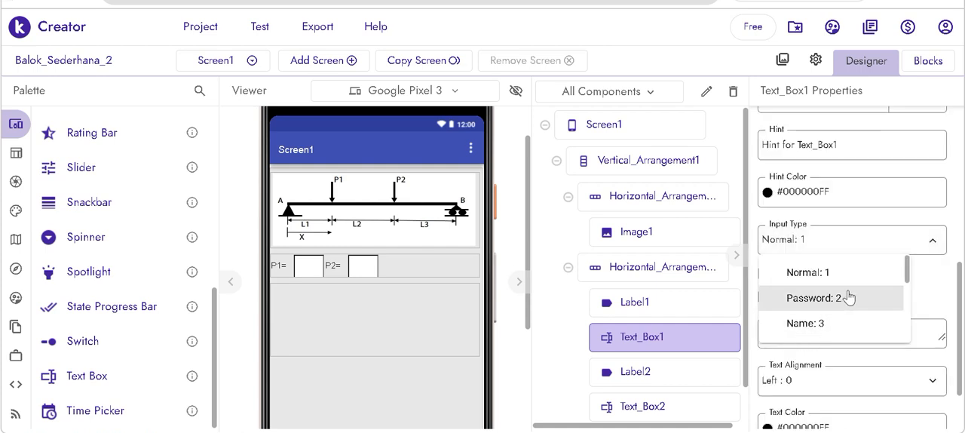
scroll(797, 297, "down", 3)
scroll(849, 297, "up", 2)
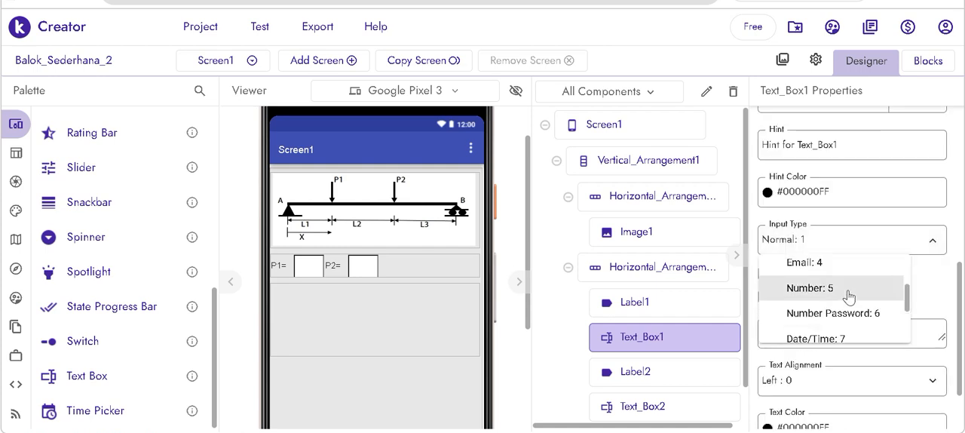
left_click(849, 296)
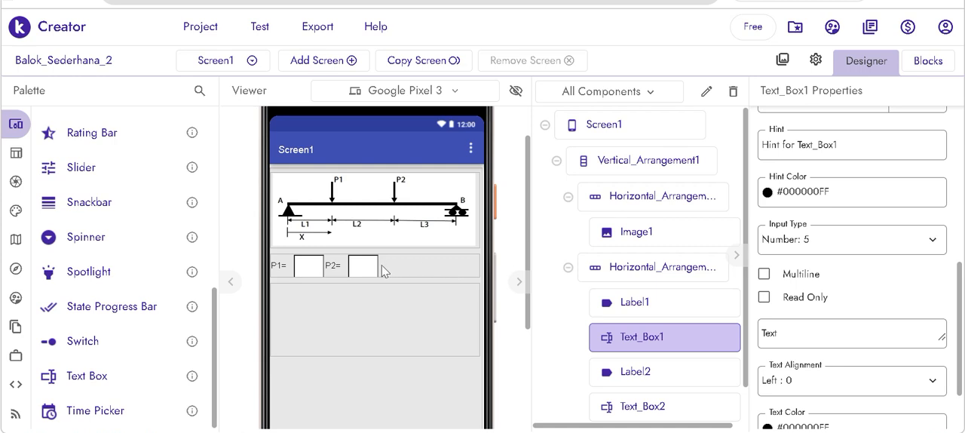
- Set the input type of the P2 text box to Number
left_click(368, 264)
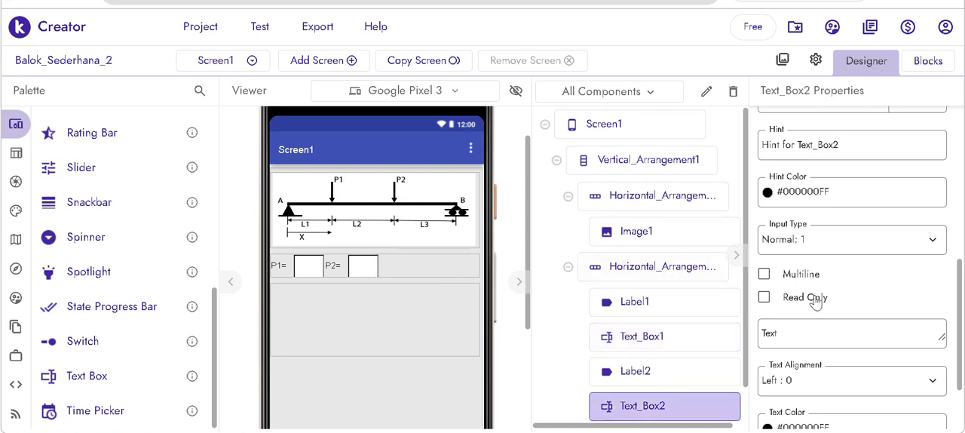
left_click(814, 241)
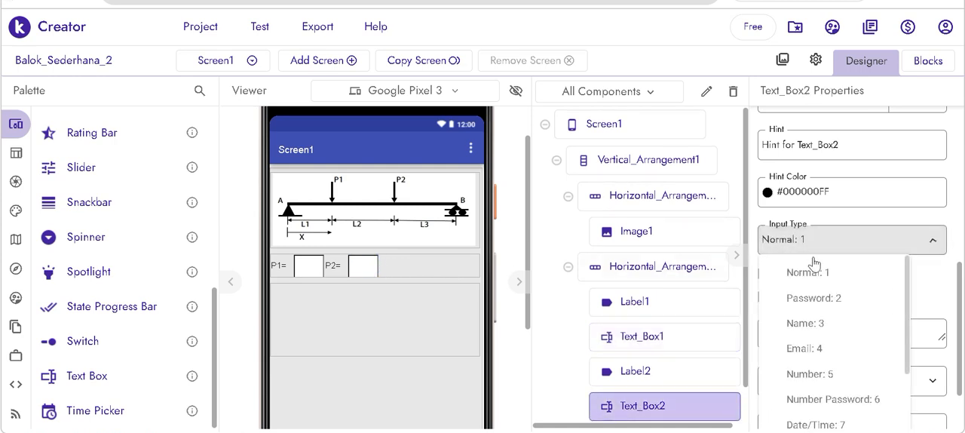
left_click(837, 374)
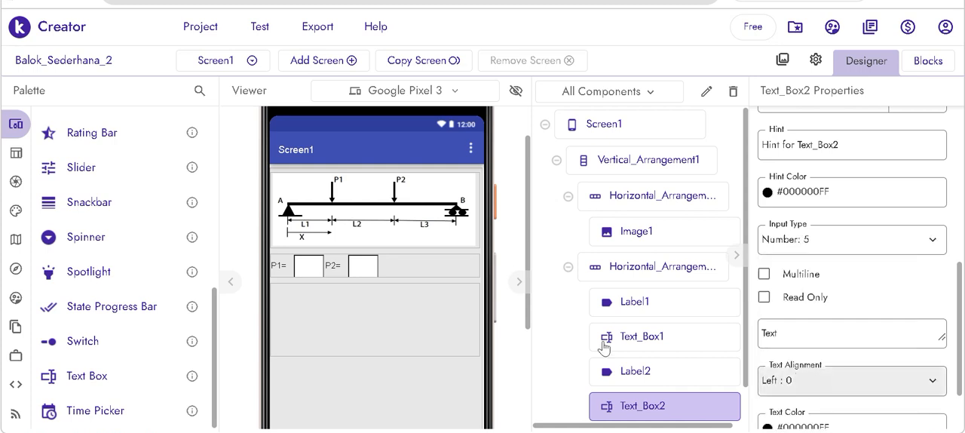
- Set the horizontal alignment of the second Horizontal Arrangement to Center
left_click(425, 268)
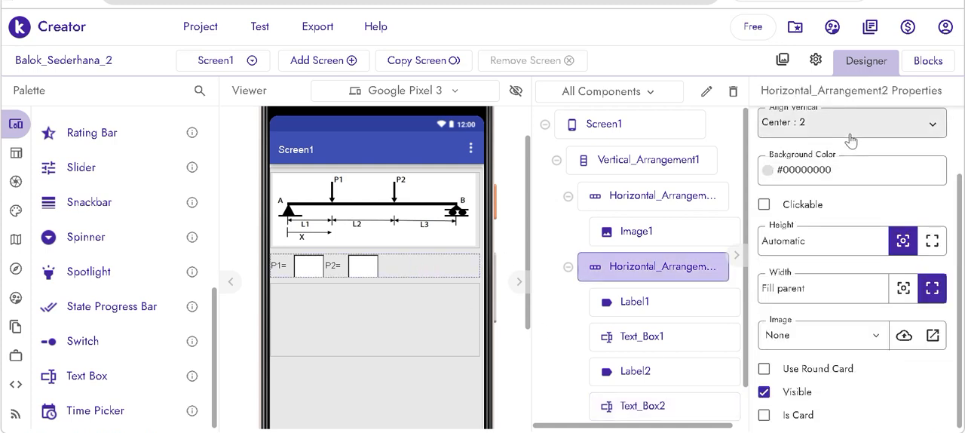
scroll(851, 139, "up", 2)
left_click(844, 167)
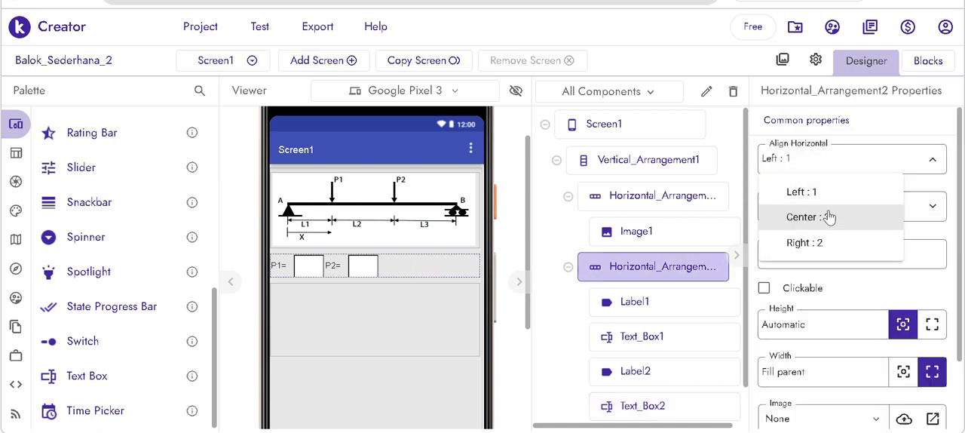
left_click(772, 215)
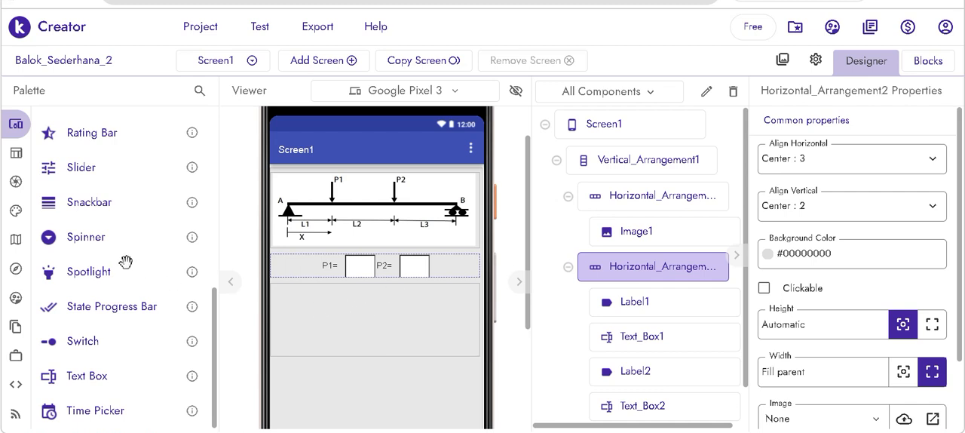
- Add a Label to the third Horizontal Arrangement and set its text to "L1="
scroll(125, 262, "up", 4)
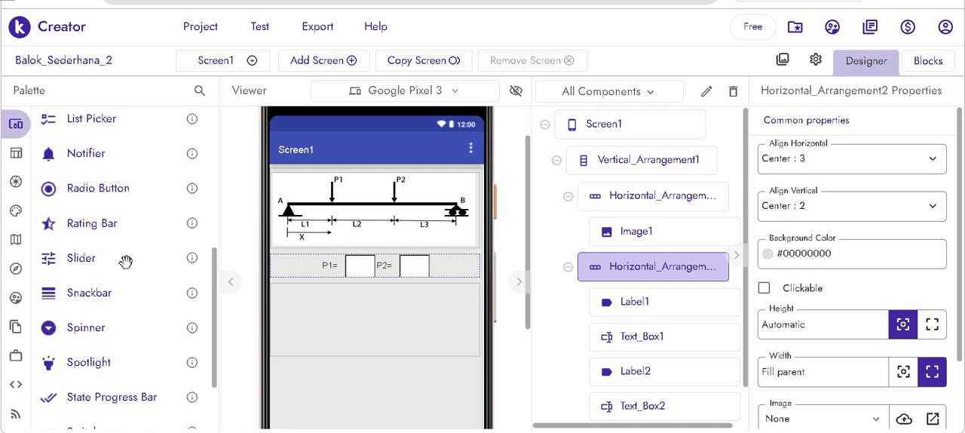
left_click_drag(85, 230, 305, 327)
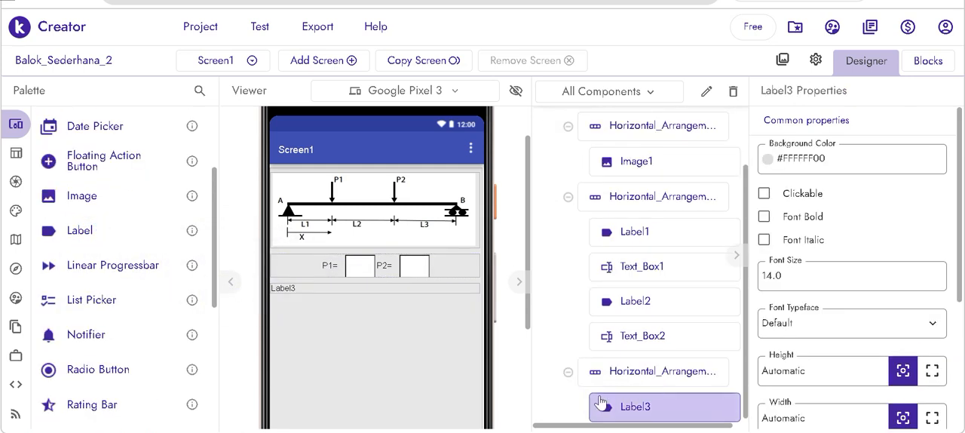
double_click(783, 418)
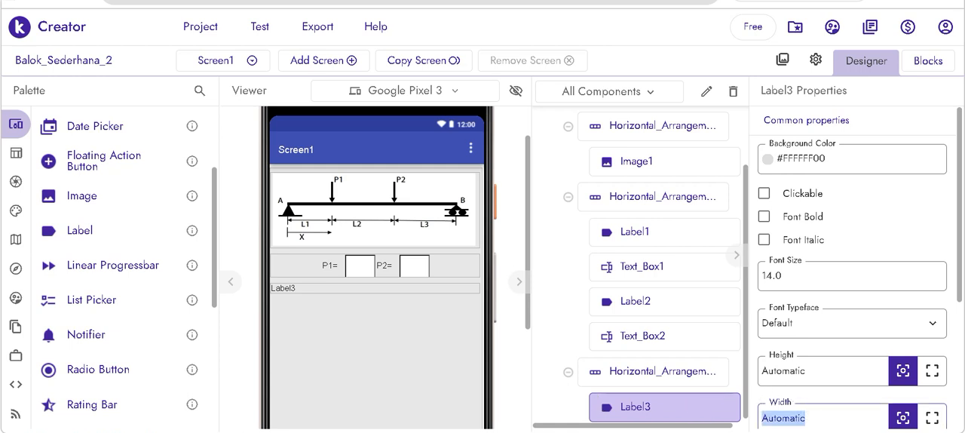
scroll(800, 407, "down", 3)
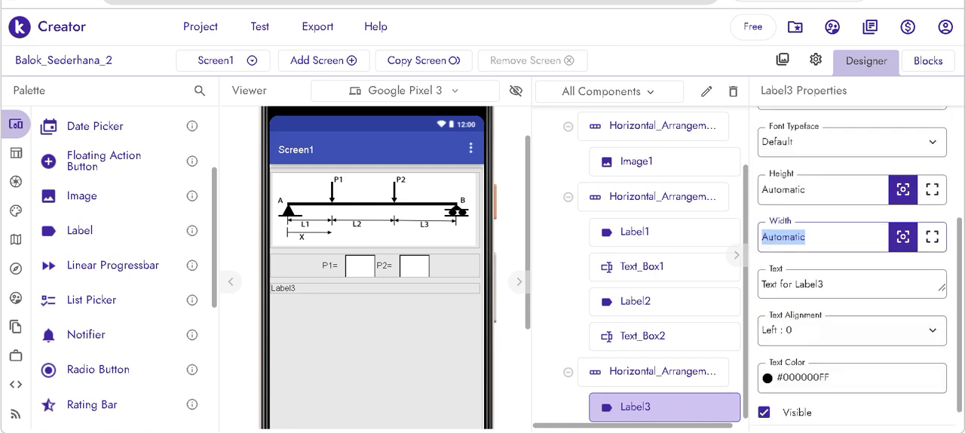
left_click_drag(825, 278, 743, 285)
type("L1=")
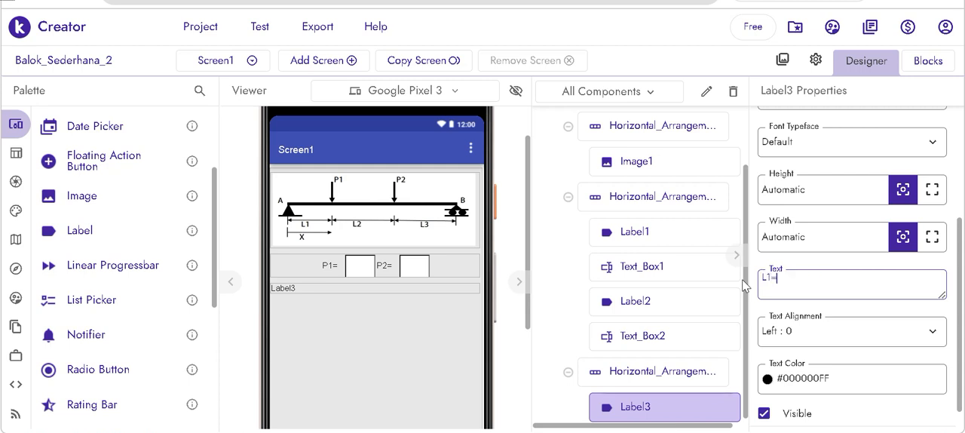
key("Return")
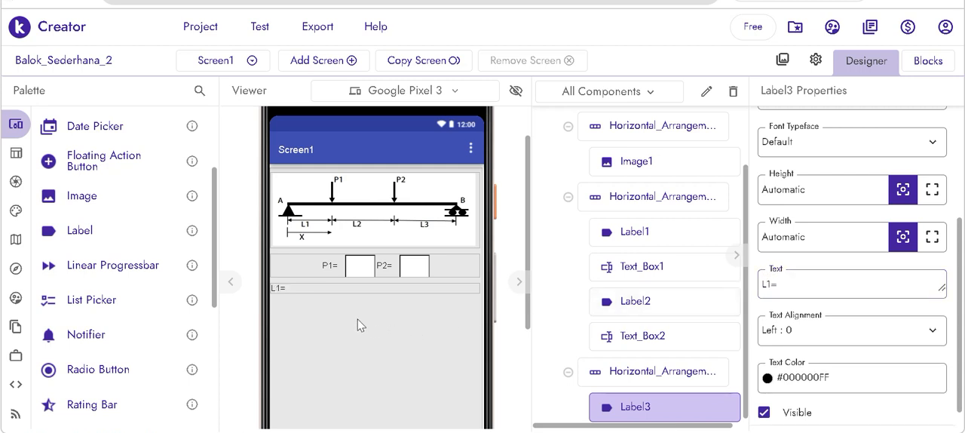
- Add a Text Box after the "L1=" label and set its width to 35 px
scroll(144, 343, "down", 3)
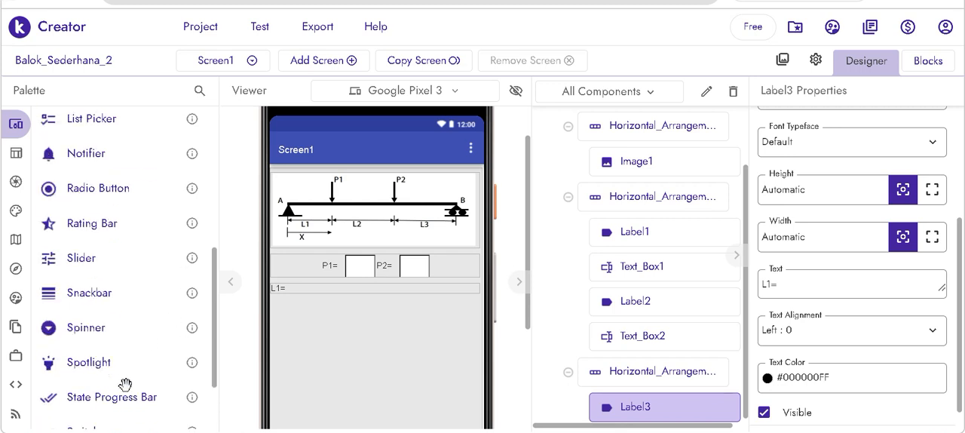
scroll(126, 384, "down", 1)
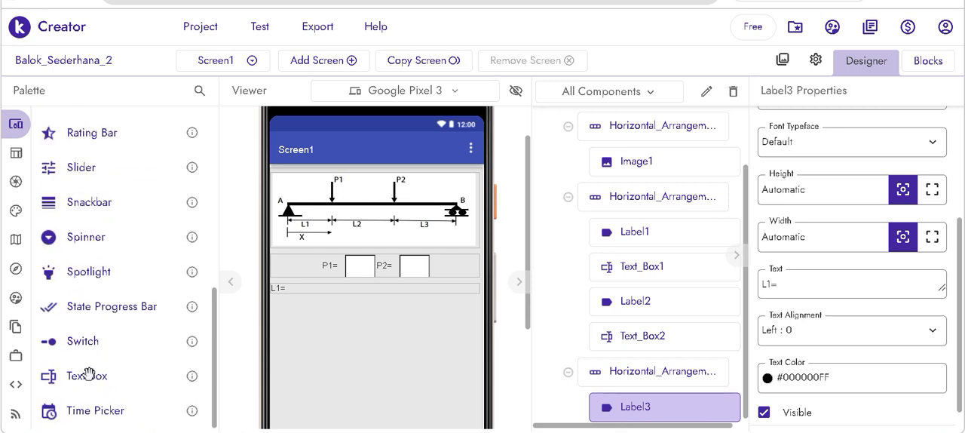
left_click_drag(88, 374, 319, 290)
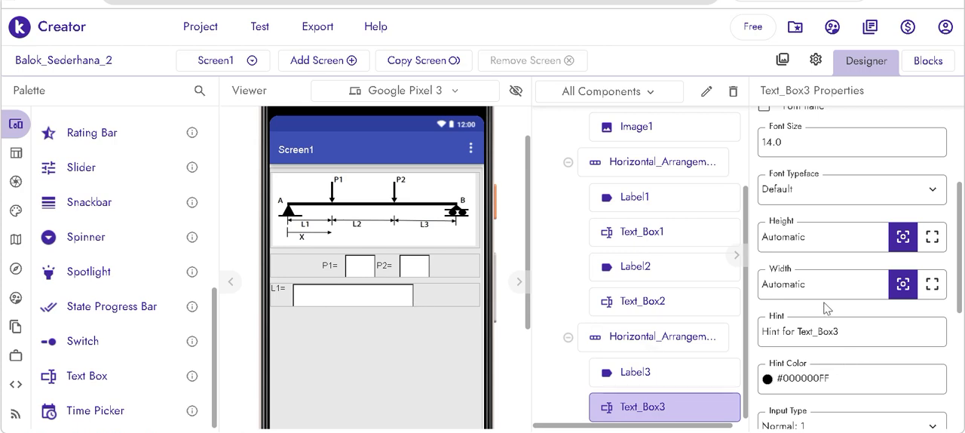
left_click_drag(806, 285, 722, 291)
type("35")
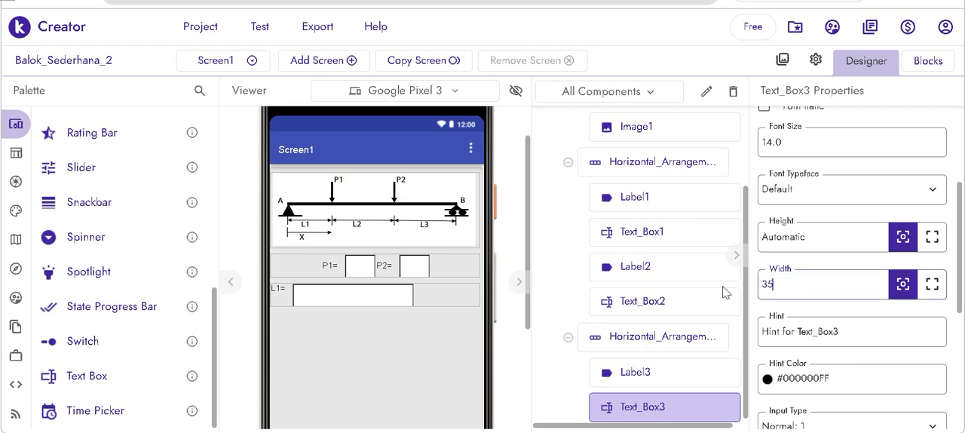
key("Return")
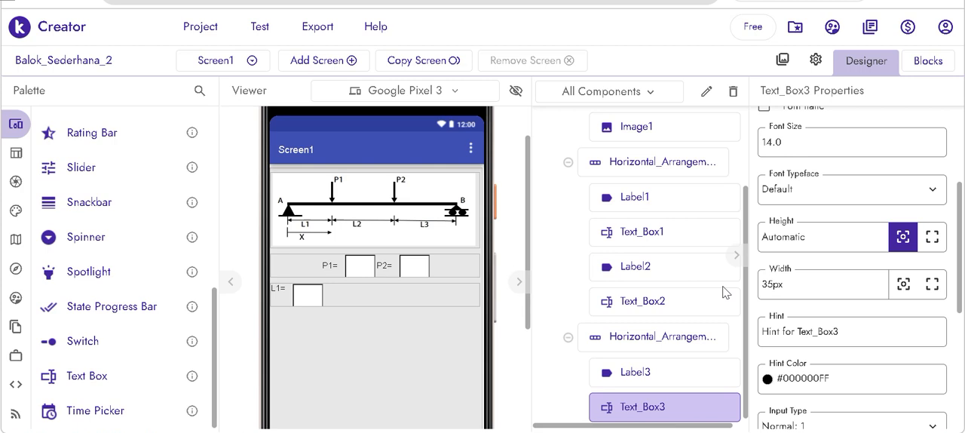
- Set the vertical alignment of the third Horizontal Arrangement to Center
left_click(466, 294)
scroll(842, 197, "up", 2)
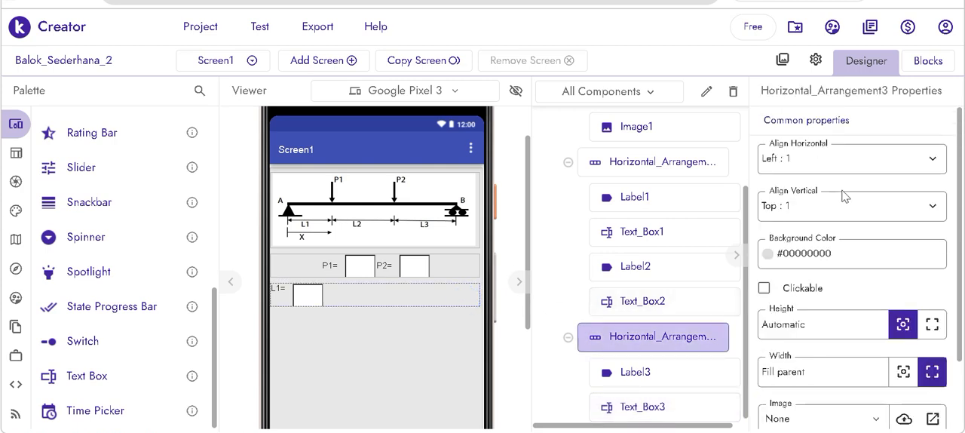
left_click(843, 165)
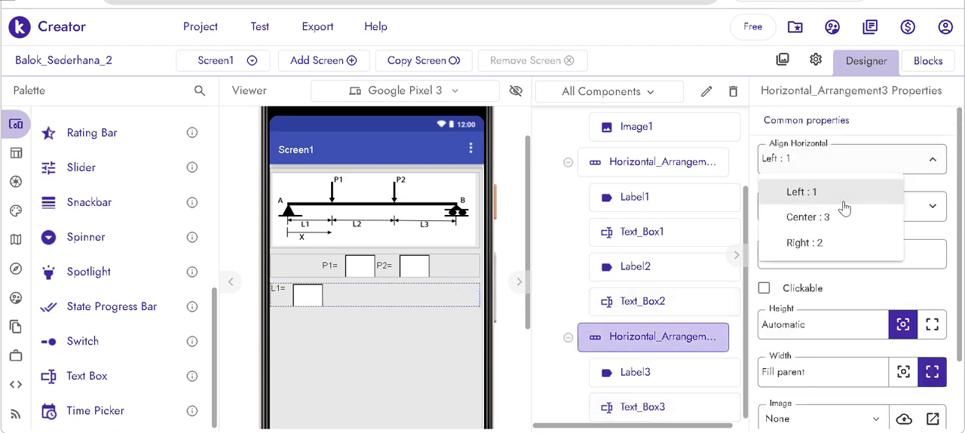
left_click(858, 203)
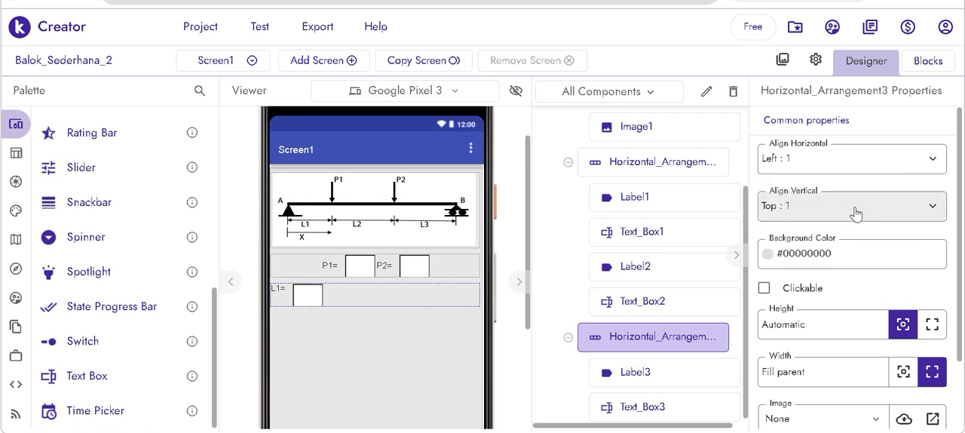
left_click(856, 208)
left_click(776, 273)
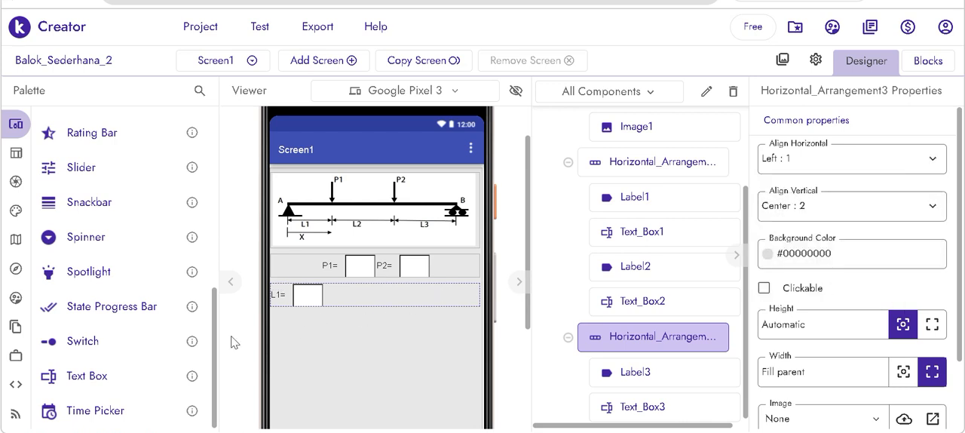
- Add a Label after the L1 text box and set its text to "L2="
scroll(96, 256, "up", 4)
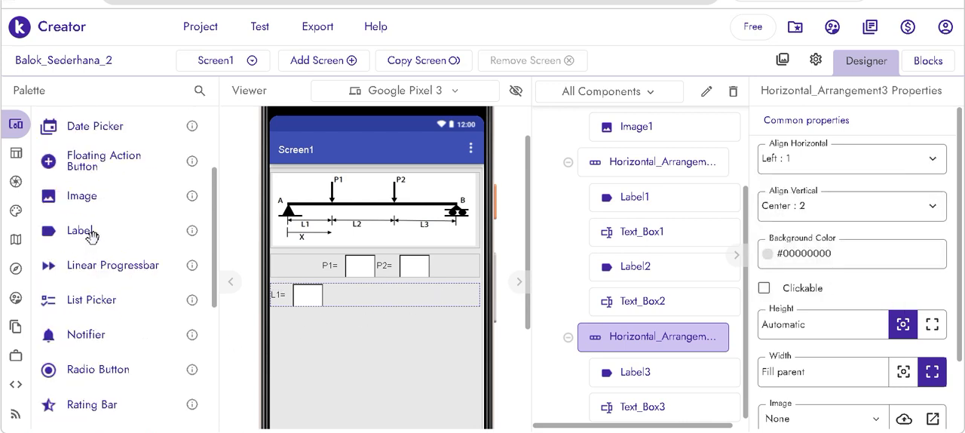
left_click_drag(93, 230, 399, 298)
scroll(842, 406, "down", 4)
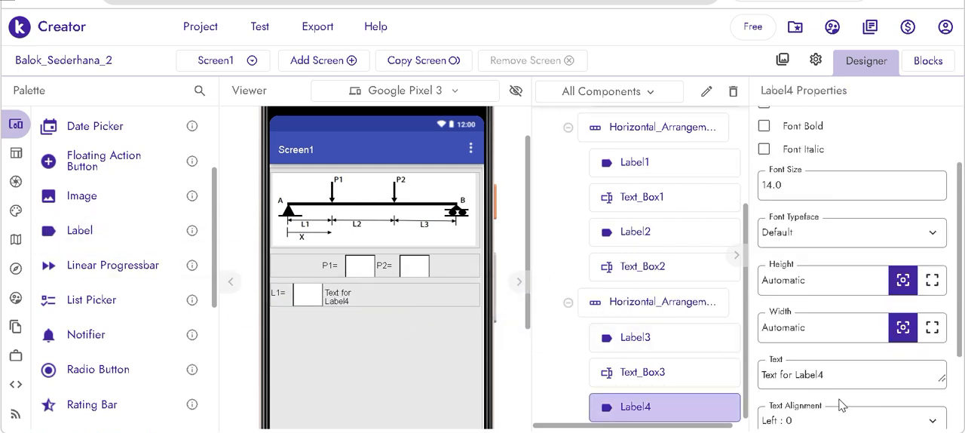
left_click_drag(829, 284, 745, 282)
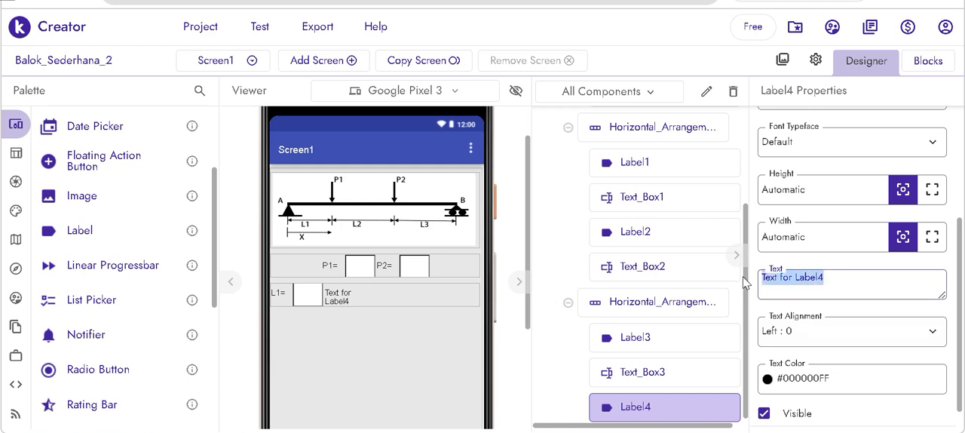
type("4")
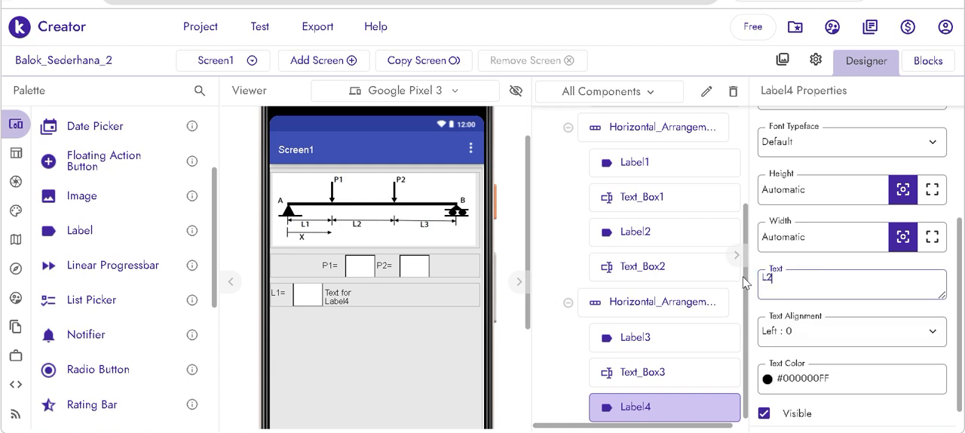
left_click(744, 277)
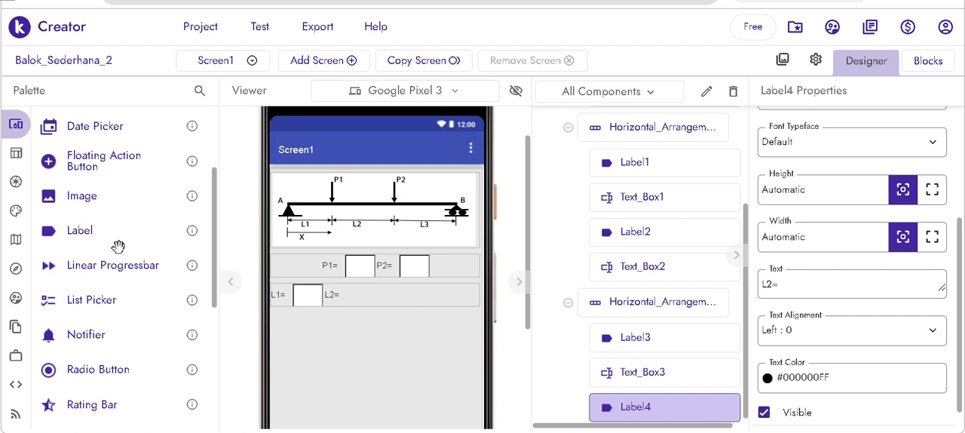
- Add a Text Box after the "L2=" label and set its width to 35 px
scroll(118, 246, "down", 2)
scroll(118, 289, "down", 1)
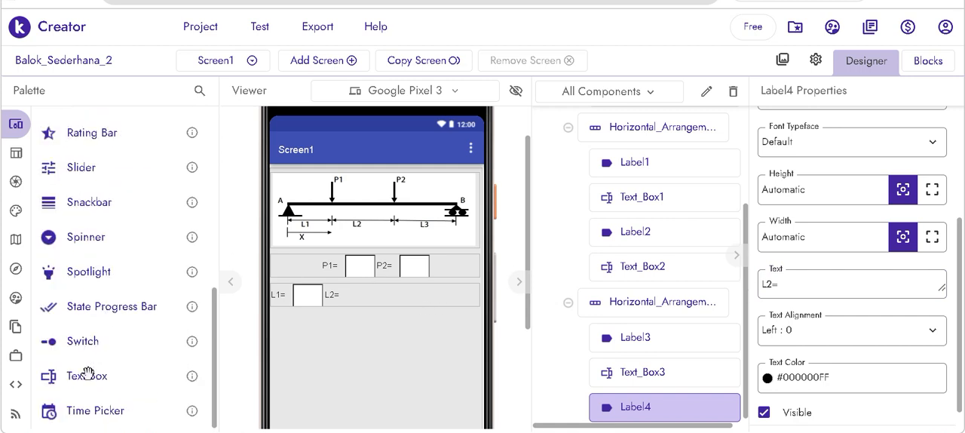
left_click_drag(87, 376, 351, 296)
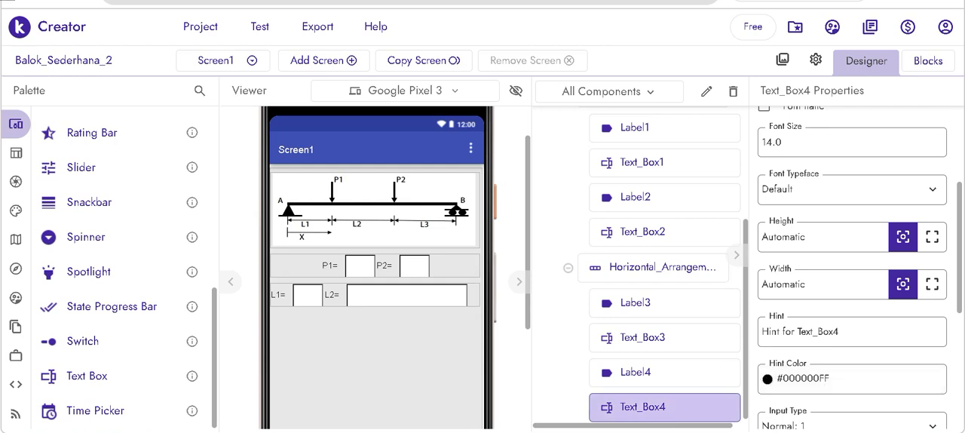
left_click_drag(816, 285, 725, 288)
type("3")
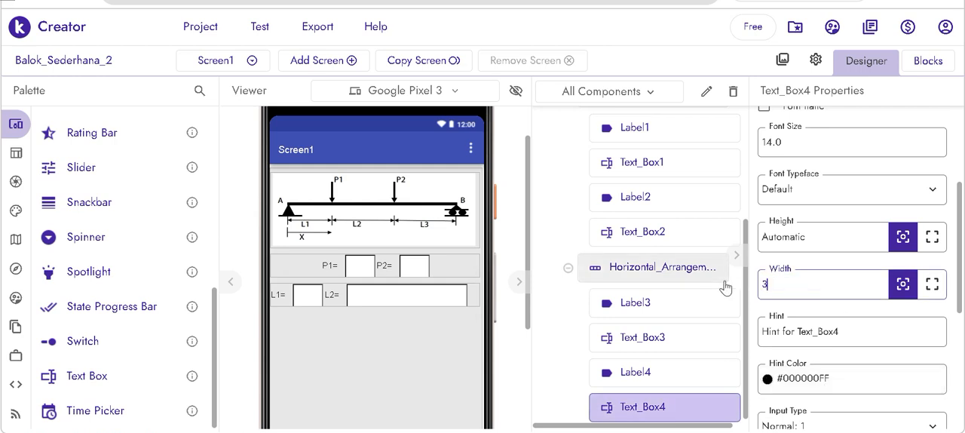
type("5")
key("Return")
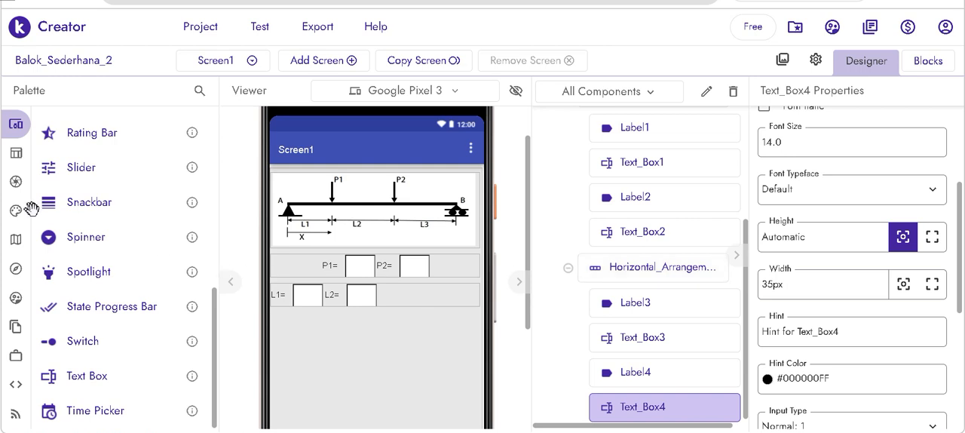
- Add a Label after the L2 text box and set its text to "L3="
scroll(94, 249, "up", 3)
scroll(92, 240, "up", 2)
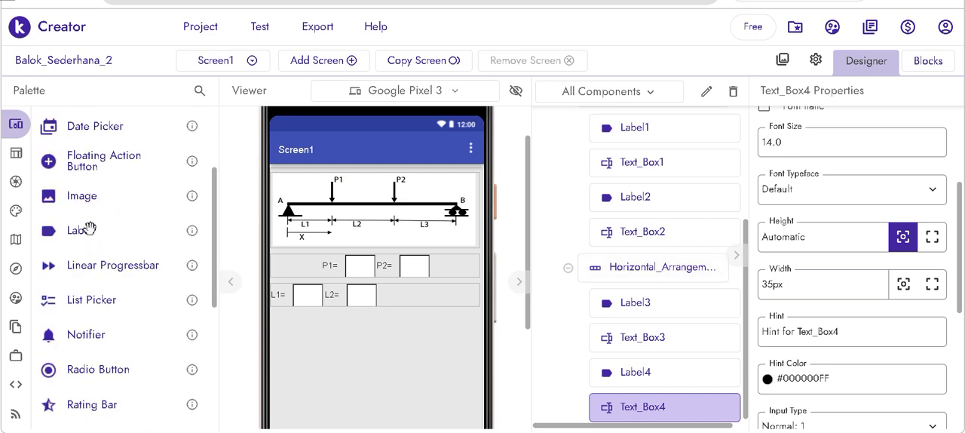
left_click_drag(89, 228, 398, 295)
left_click(836, 298)
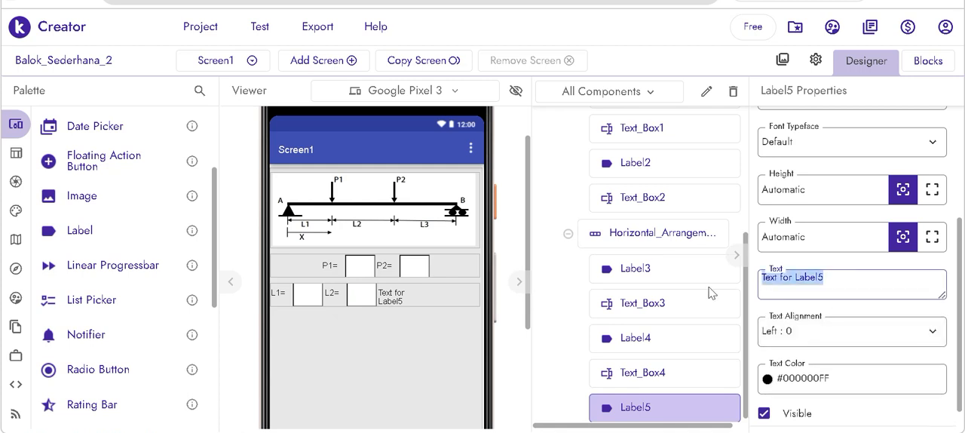
type("L")
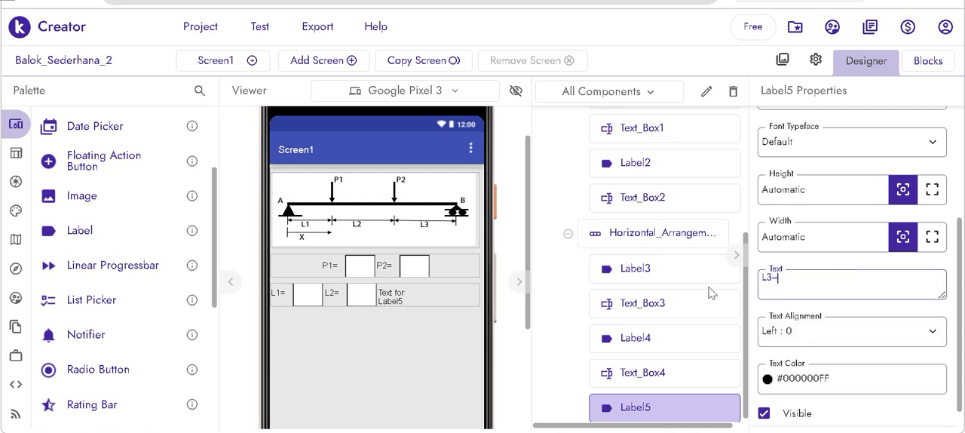
type("3=")
key("Return")
- Add a Text Box after the "L3=" label and set its width to 35 px
scroll(133, 349, "down", 4)
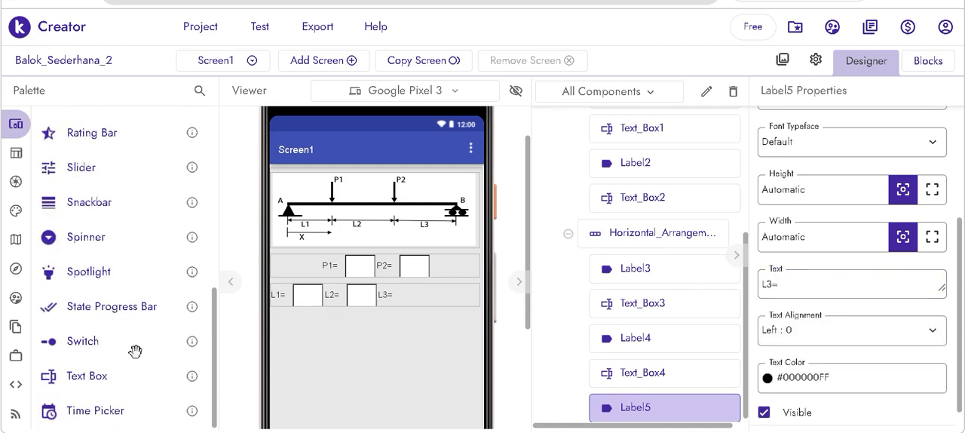
left_click_drag(118, 365, 442, 288)
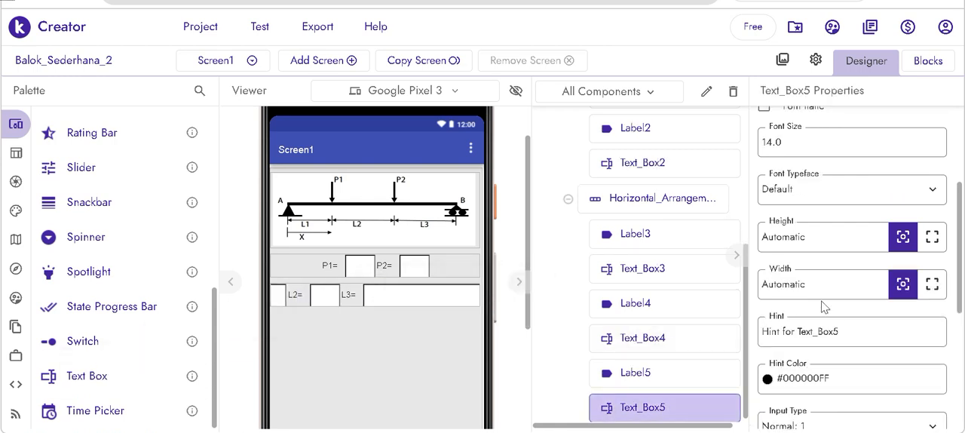
double_click(806, 284)
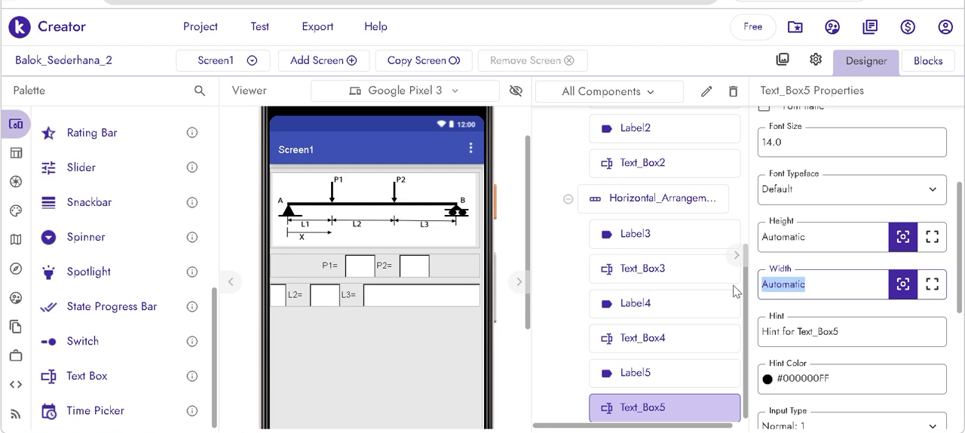
type("3")
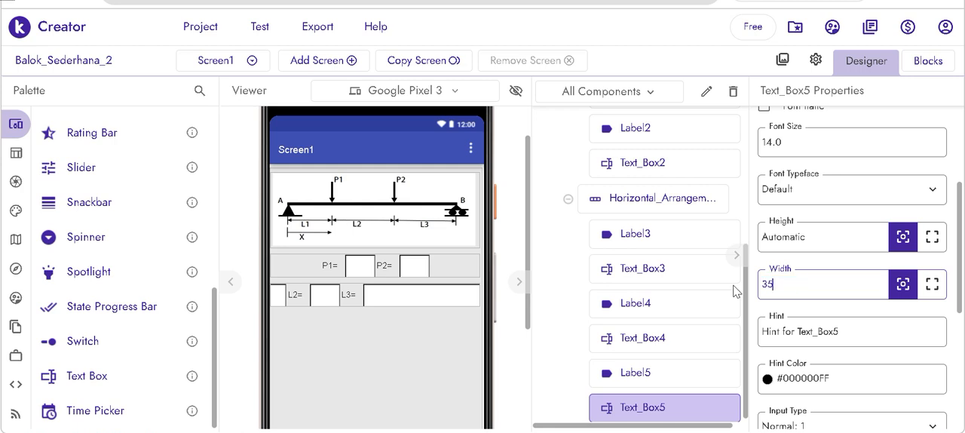
type("5")
key("Return")
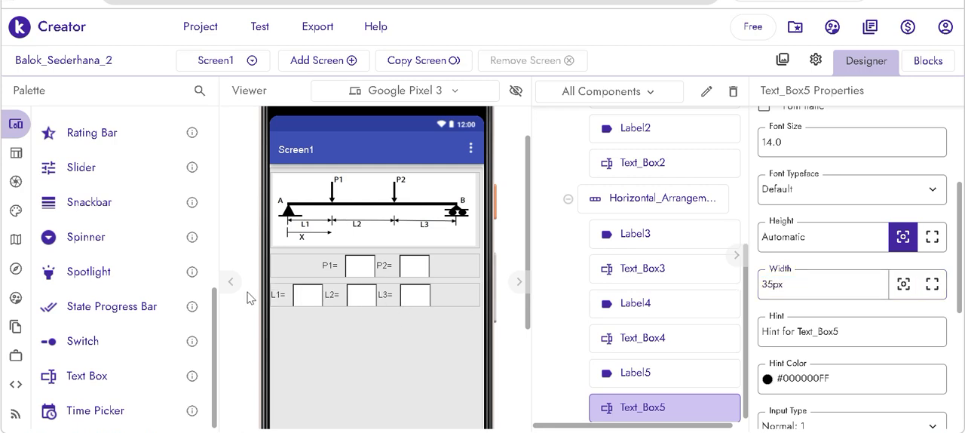
- Add a Label after the L3 text box and set its text to "X="
scroll(133, 275, "up", 2)
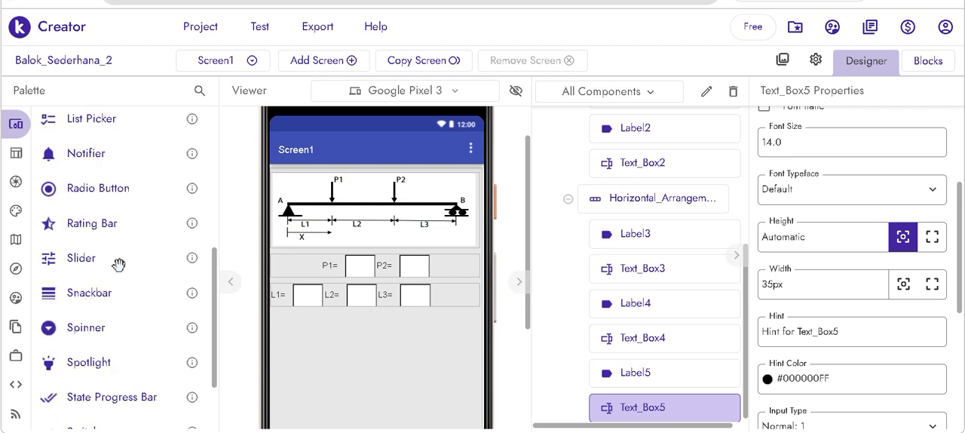
scroll(120, 264, "up", 4)
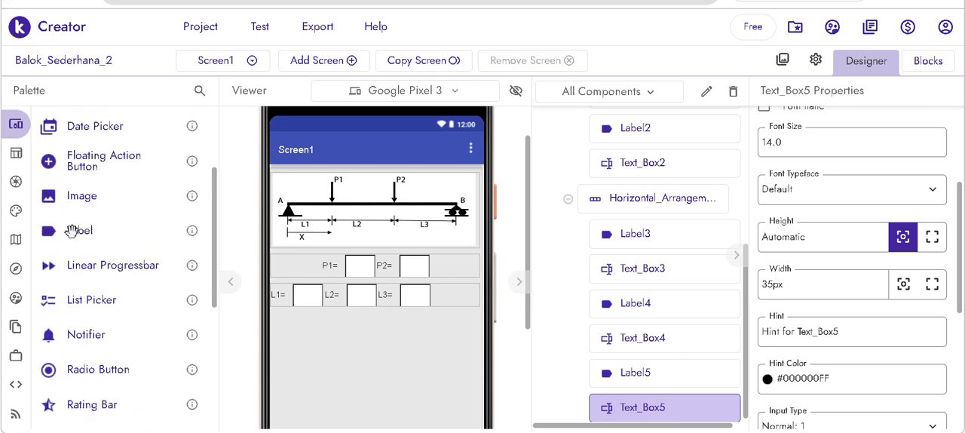
left_click_drag(69, 227, 465, 300)
left_click(784, 285)
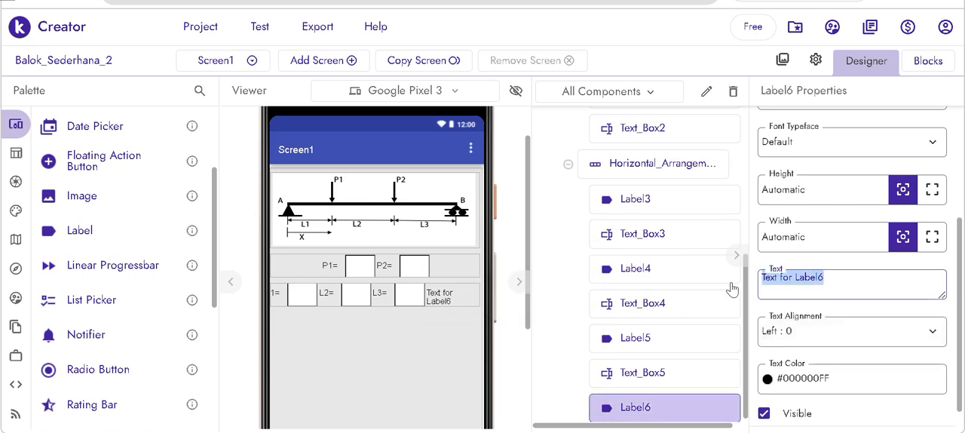
type("X")
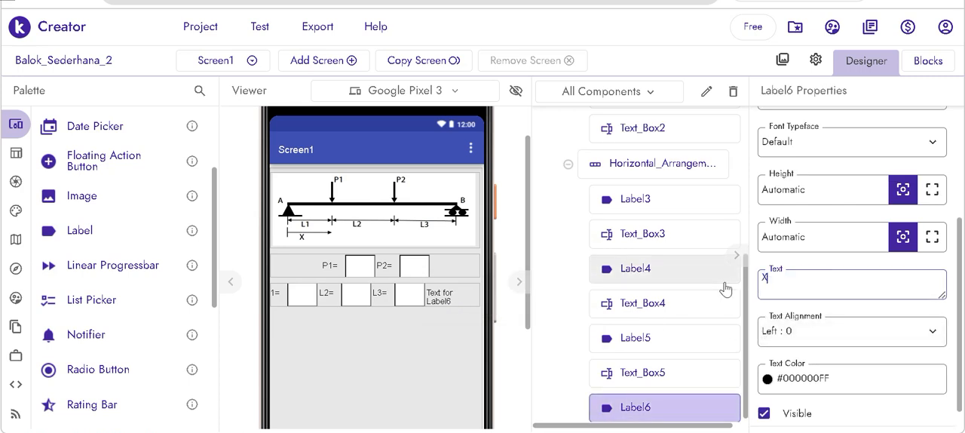
type("=")
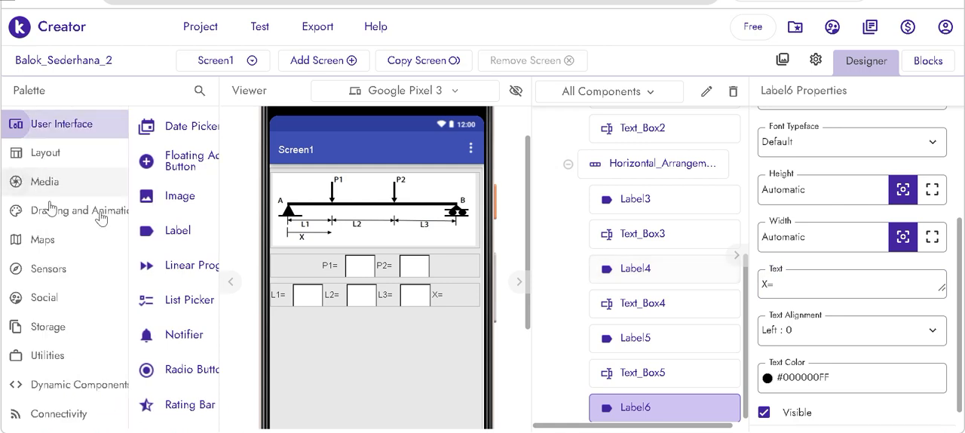
- Add a Text Box after the "X=" label and set its width to 35 px
scroll(108, 249, "down", 10)
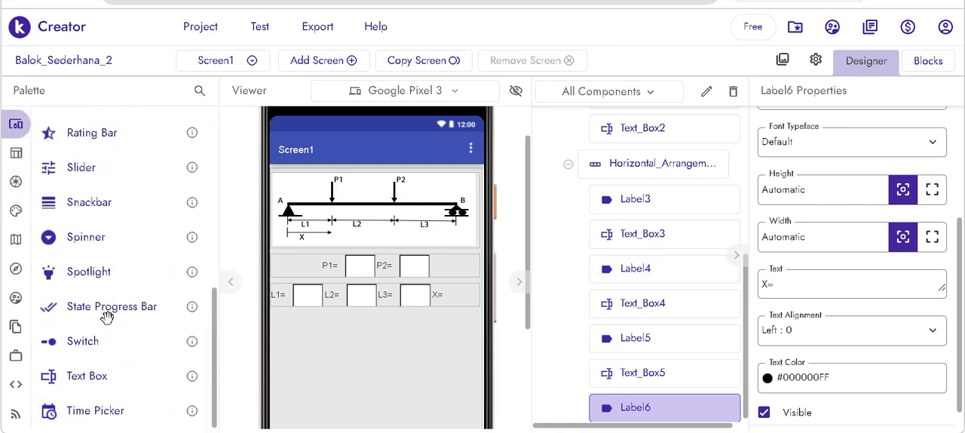
left_click_drag(117, 374, 461, 291)
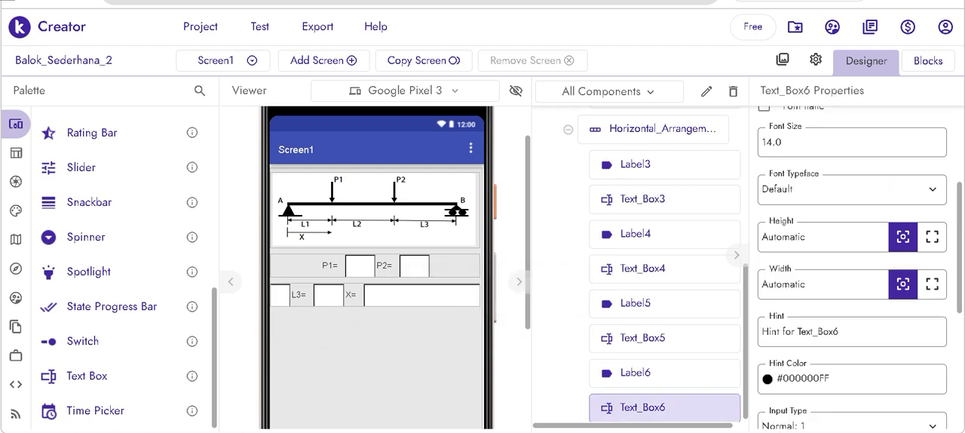
double_click(803, 285)
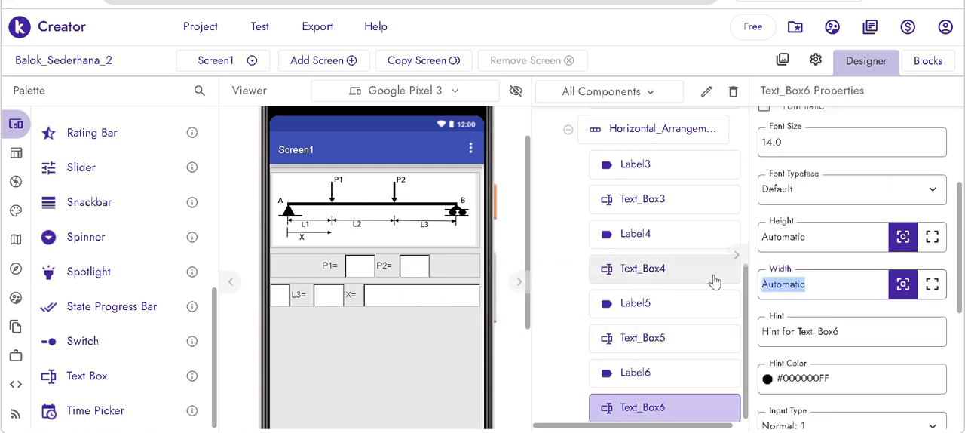
type("35px")
key("Return")
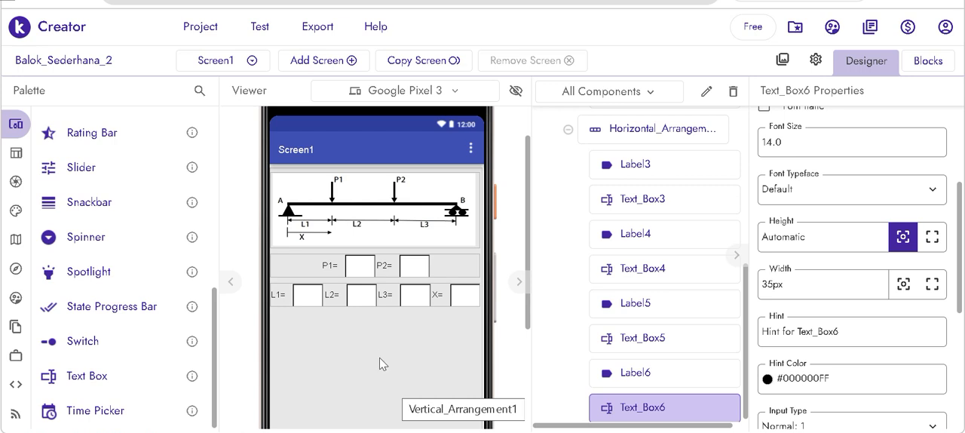
- Add two Buttons, one under the other, below the row of length inputs
scroll(157, 226, "up", 5)
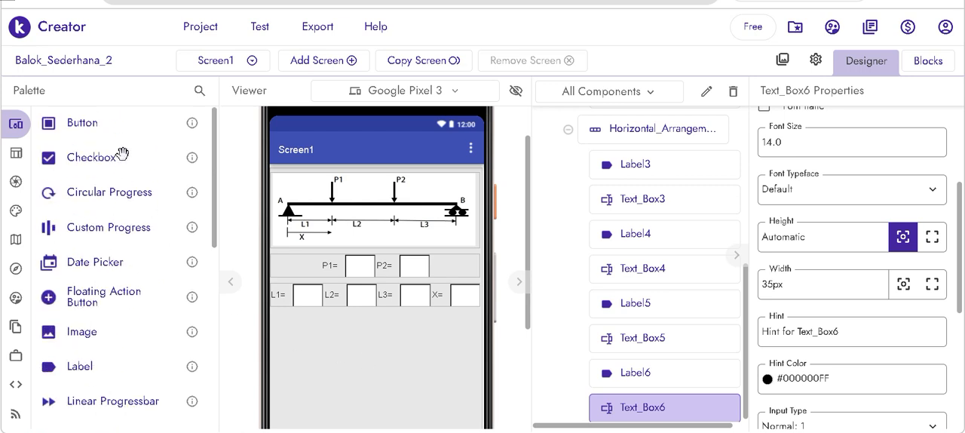
left_click_drag(78, 117, 324, 388)
left_click_drag(92, 123, 431, 392)
- Set the horizontal alignment of Vertical_Arrangement1 to Center : 3
left_click(438, 404)
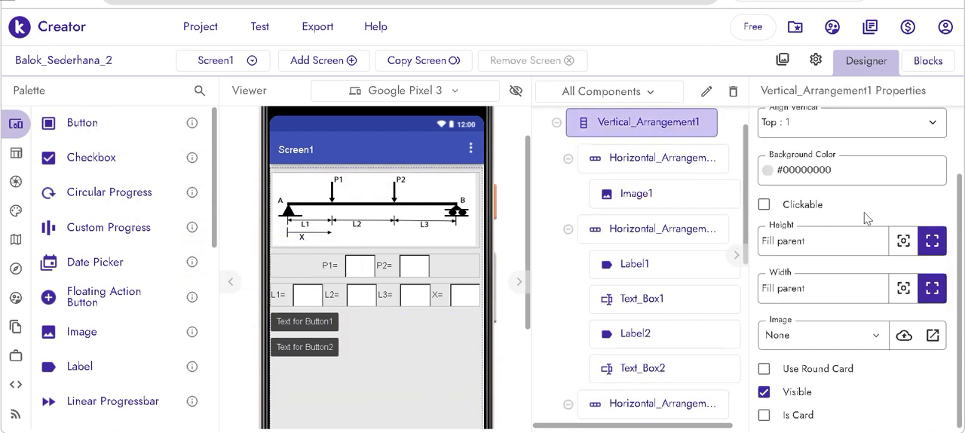
left_click(837, 159)
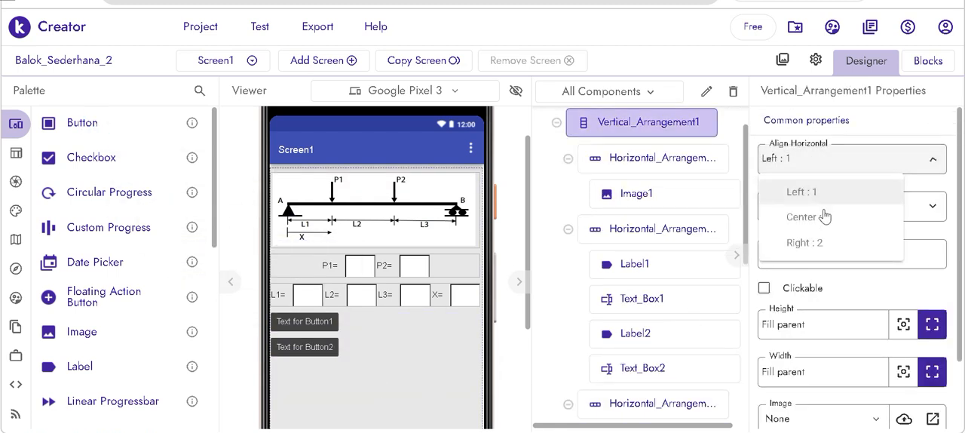
left_click(820, 218)
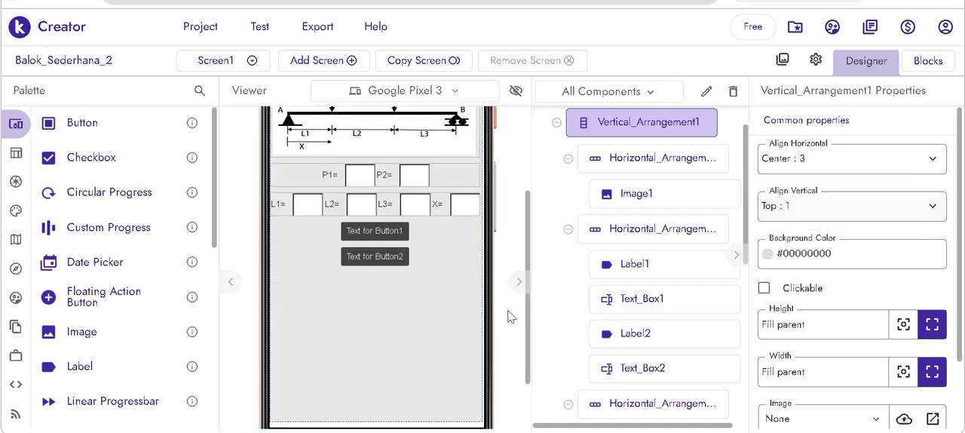
- Set the text of the upper button, Button1, to "HITUNG"
left_click(382, 231)
scroll(819, 342, "down", 4)
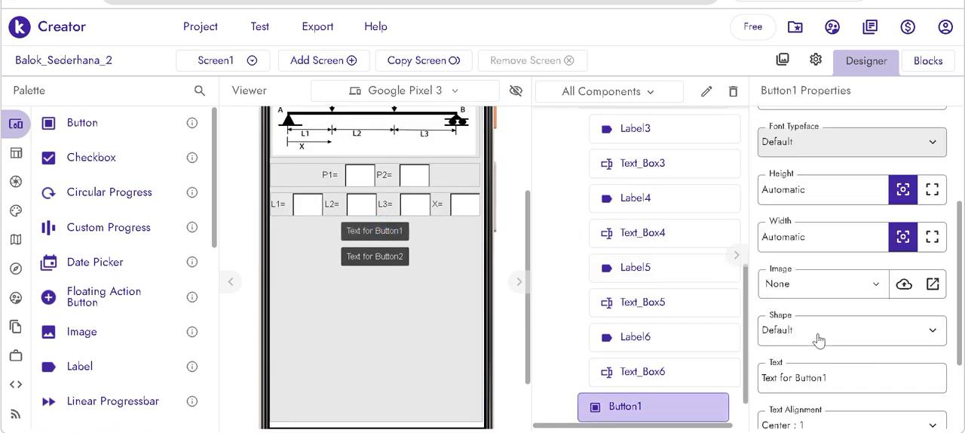
left_click_drag(827, 287, 729, 289)
type("HITUNG")
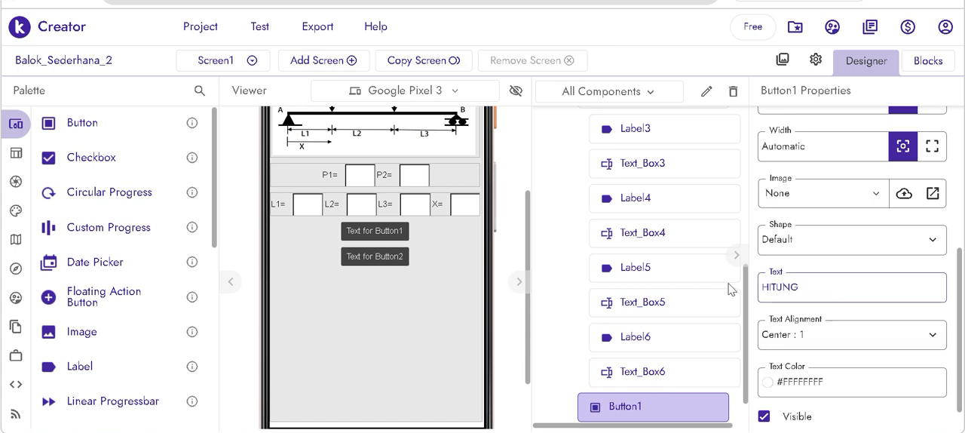
- Set the text of the lower button, Button2, to "KELUAR"
left_click(399, 258)
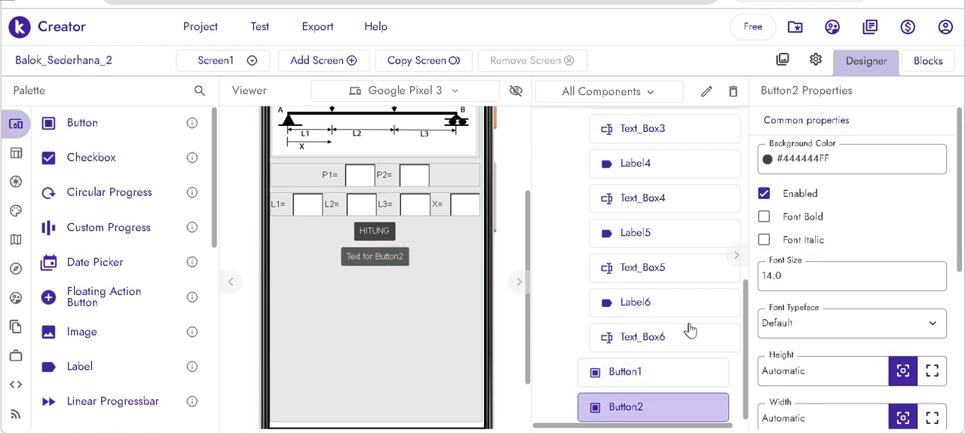
scroll(852, 264, "down", 3)
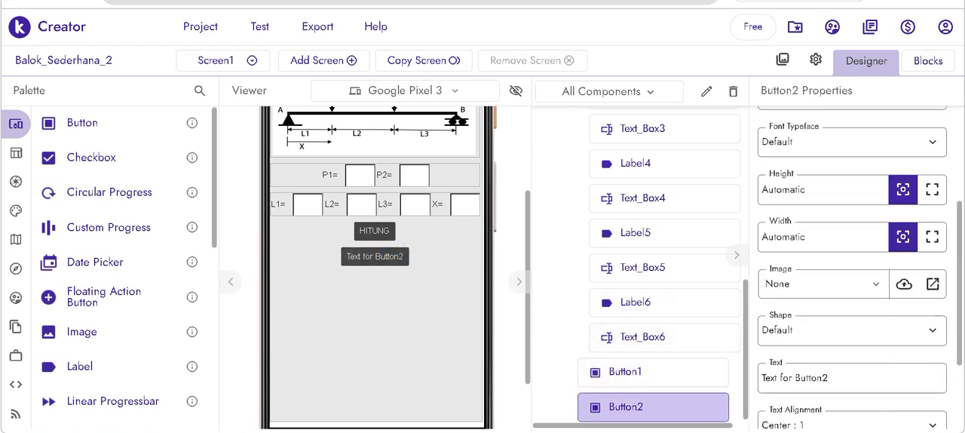
left_click_drag(829, 378, 749, 385)
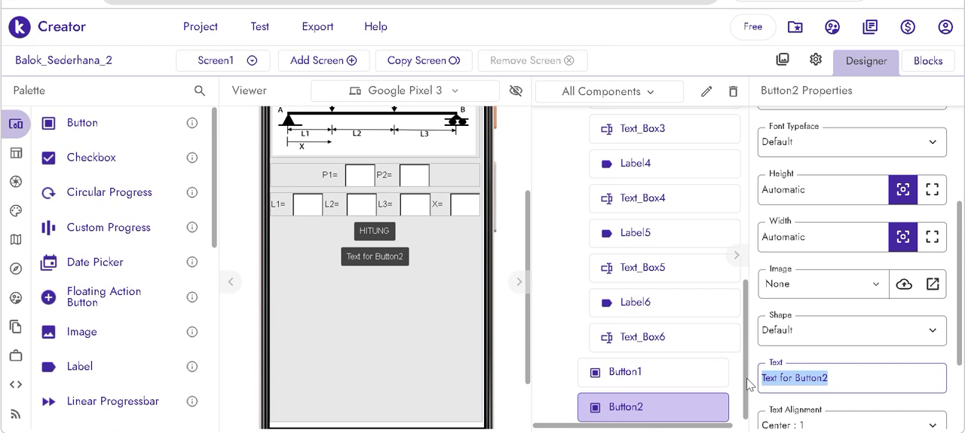
type("KEL")
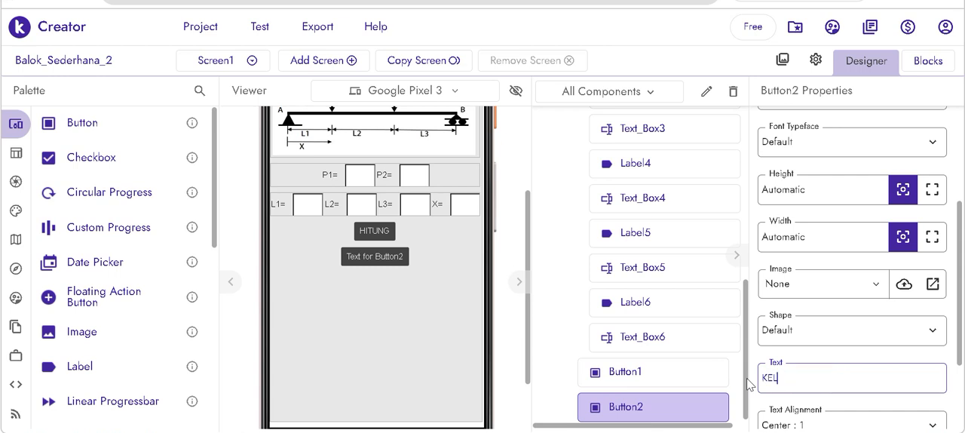
type("UAR")
key("Return")
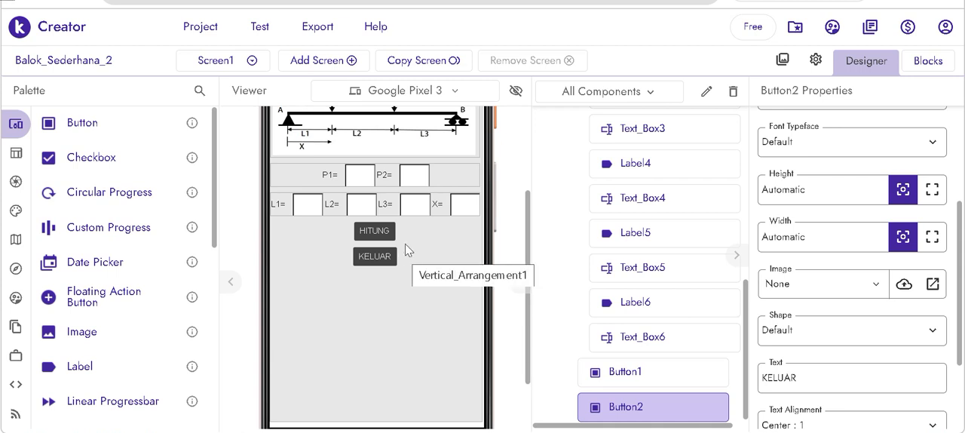
- Set the input type of the L1 and L2 text boxes to Number: 5
scroll(405, 249, "up", 3)
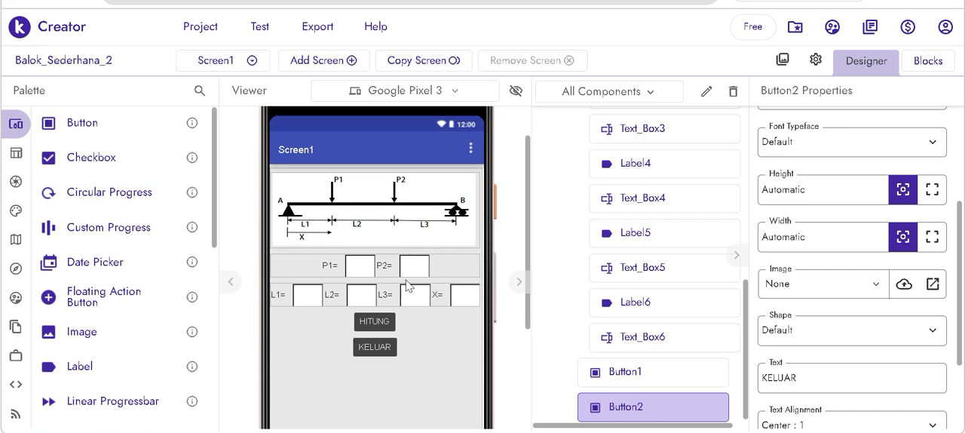
left_click(310, 294)
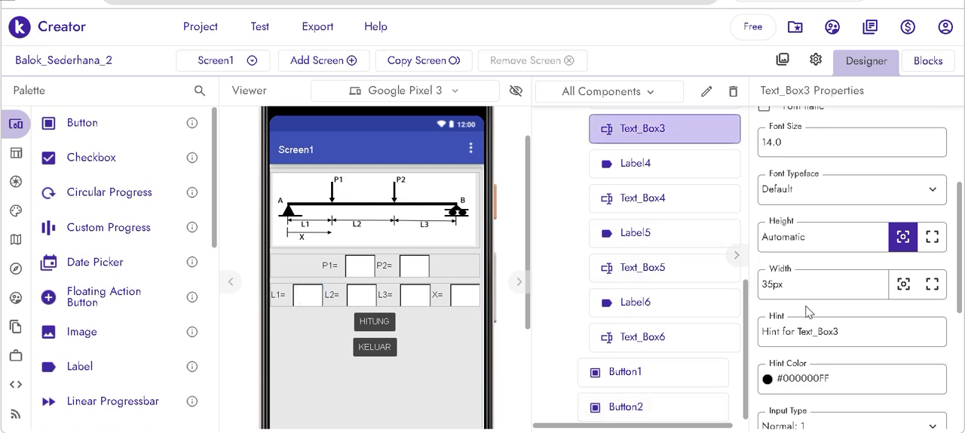
scroll(852, 263, "down", 3)
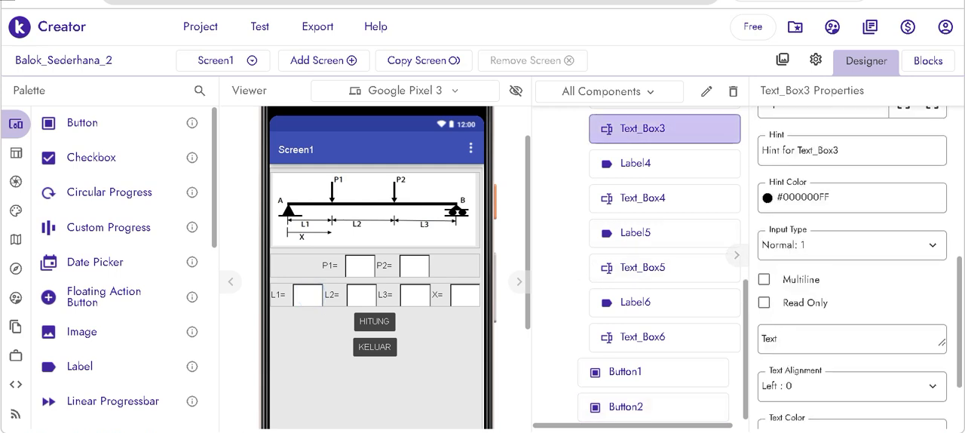
left_click(828, 248)
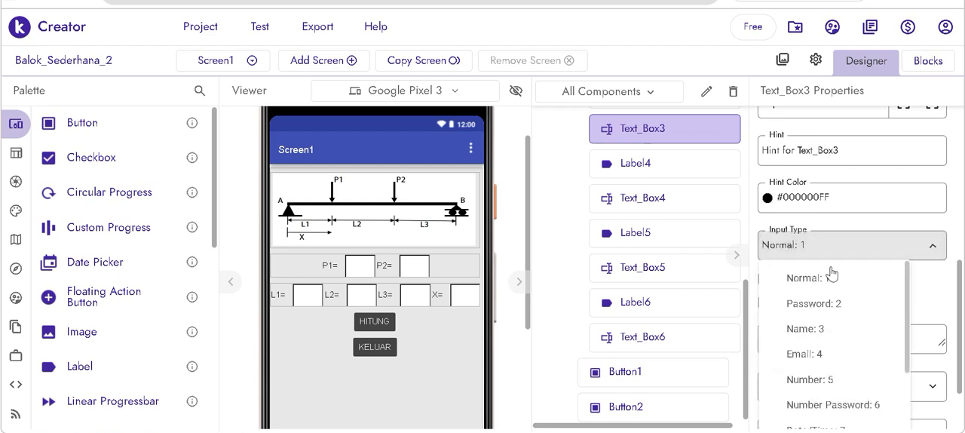
left_click(825, 380)
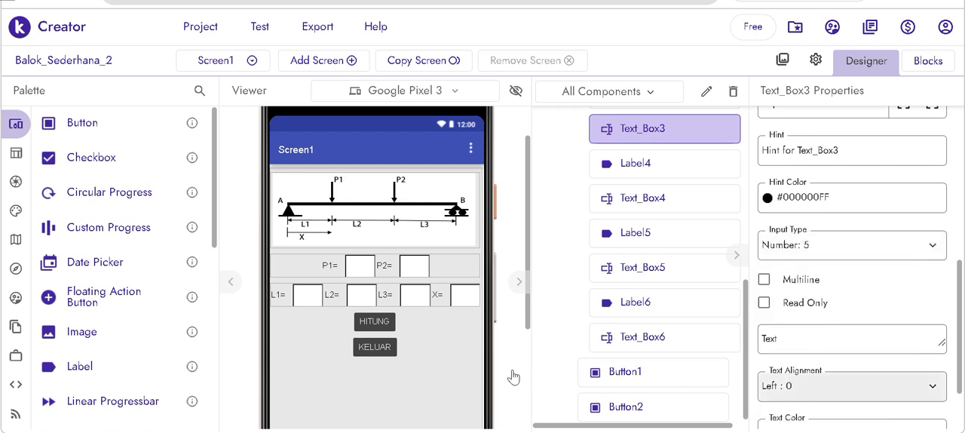
left_click(362, 295)
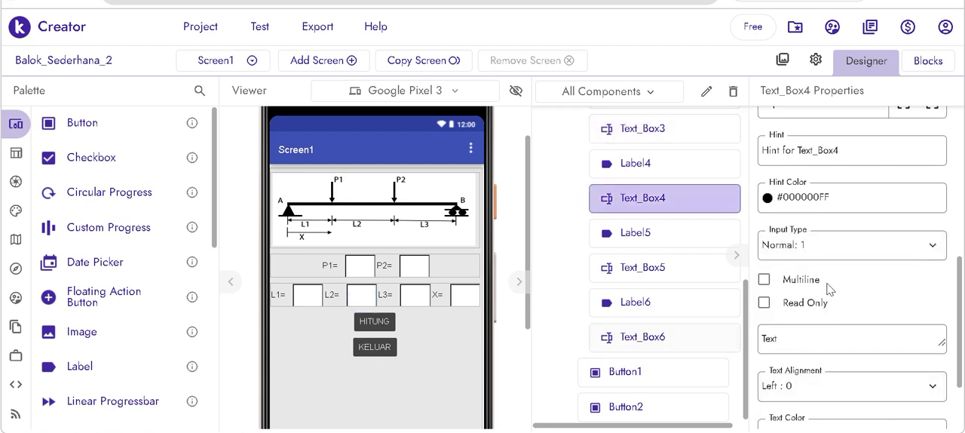
left_click(828, 250)
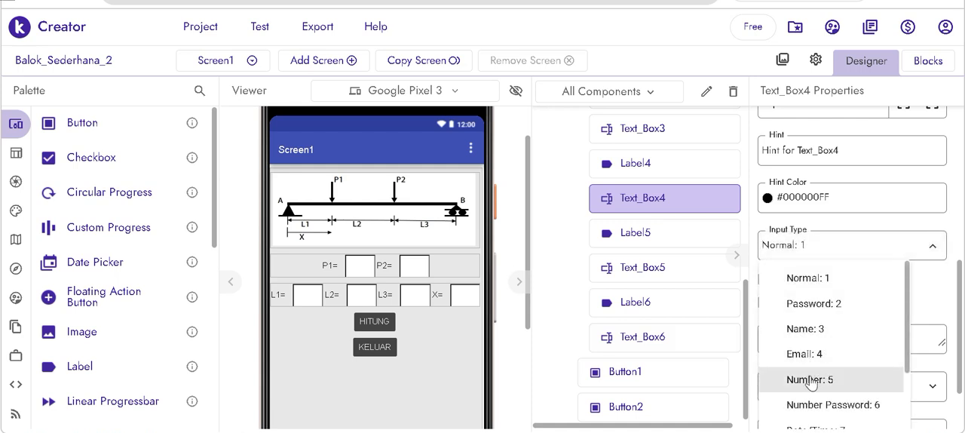
left_click(776, 375)
- Set the input type of the L3 and X text boxes to Number: 5
left_click(413, 294)
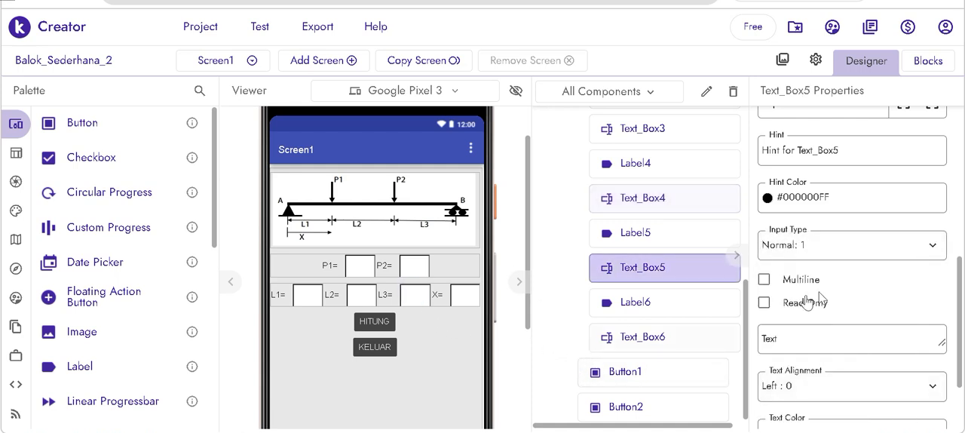
left_click(786, 252)
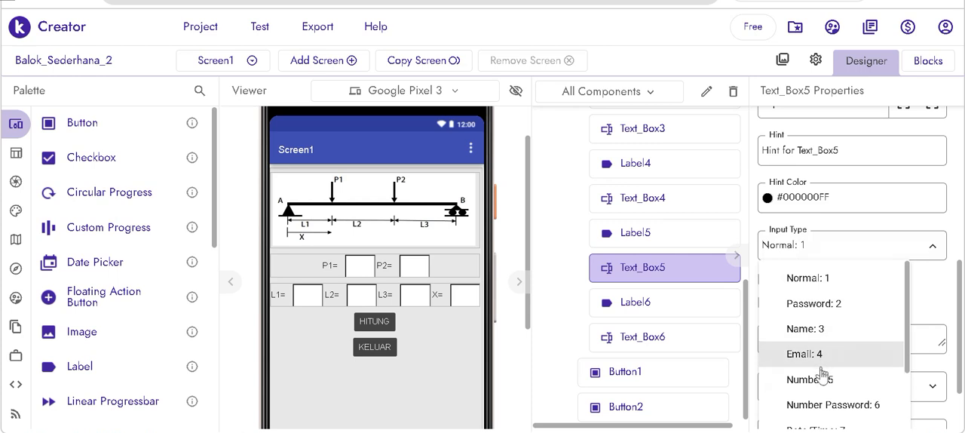
left_click(807, 380)
left_click(465, 294)
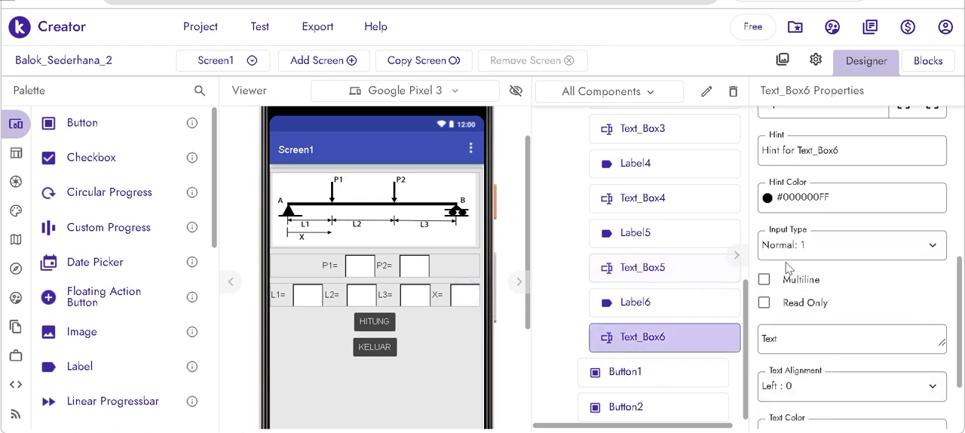
left_click(821, 248)
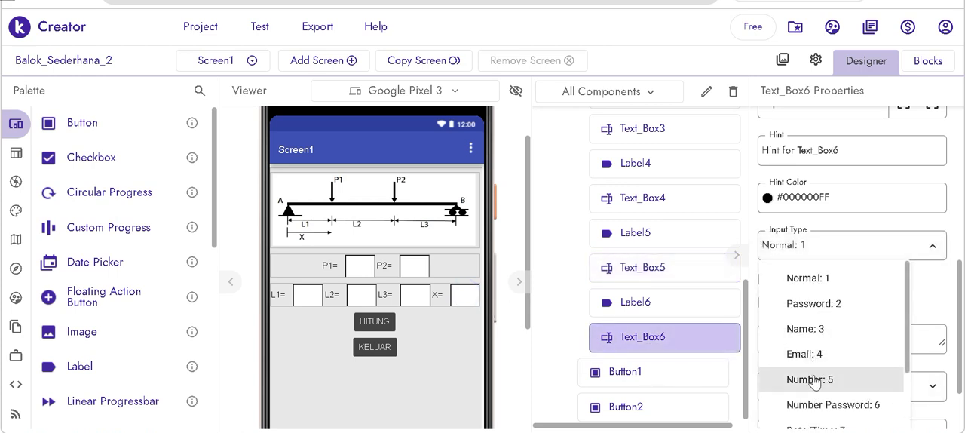
left_click(812, 379)
- Rename the P1 text box component to Text_P1
left_click(360, 265)
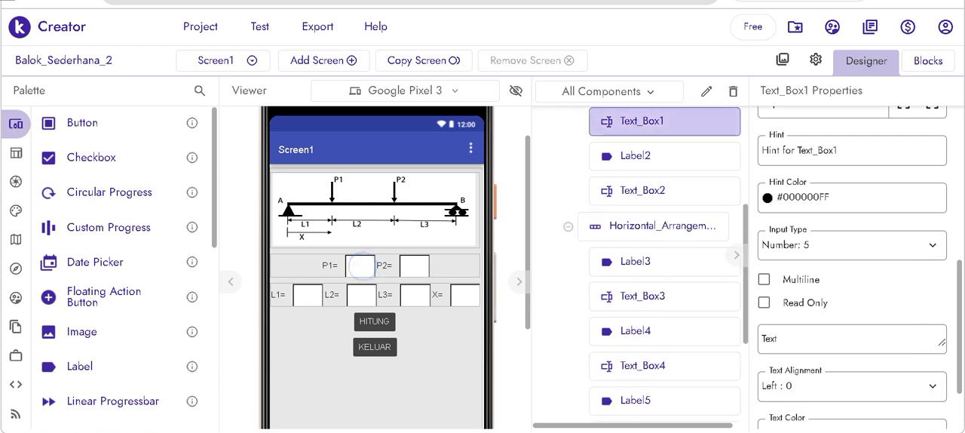
left_click(706, 91)
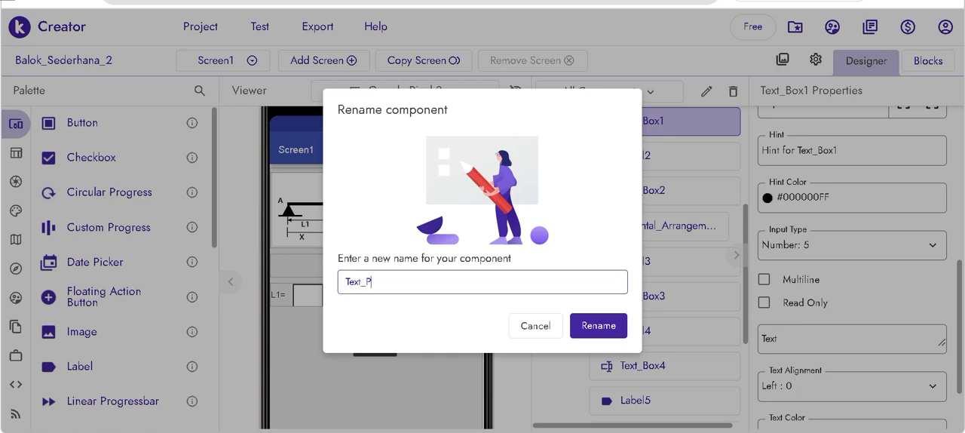
left_click(587, 327)
- Rename the P2 text box component to Text_P2 and the L1 text box component to Text_L1
left_click(652, 194)
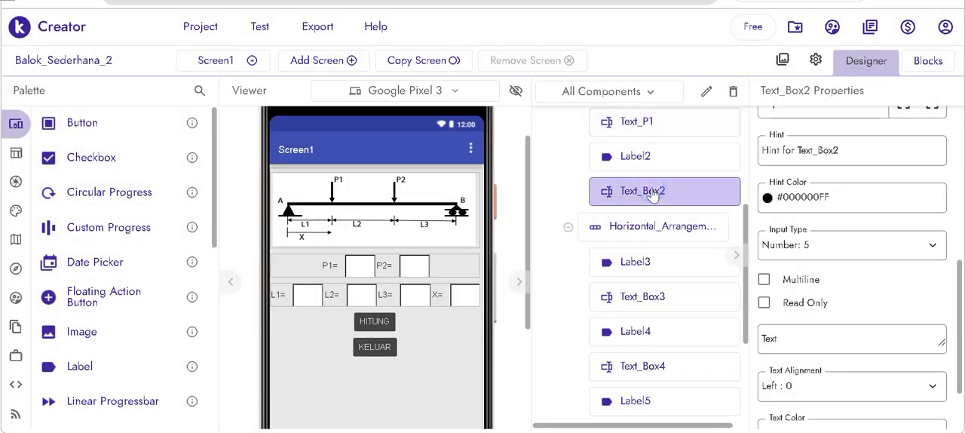
left_click(706, 92)
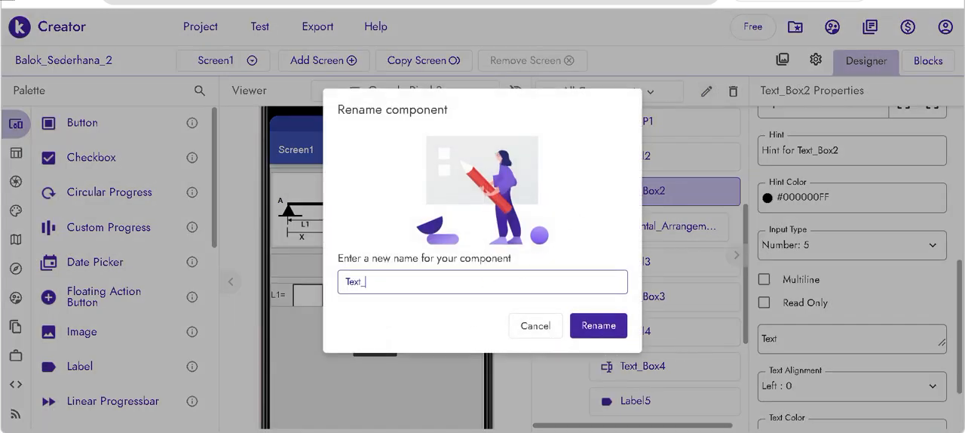
key("Return")
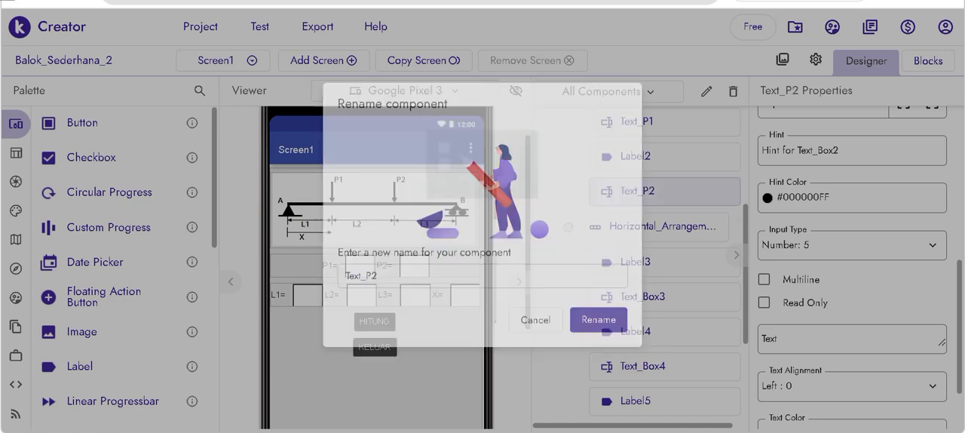
left_click(303, 293)
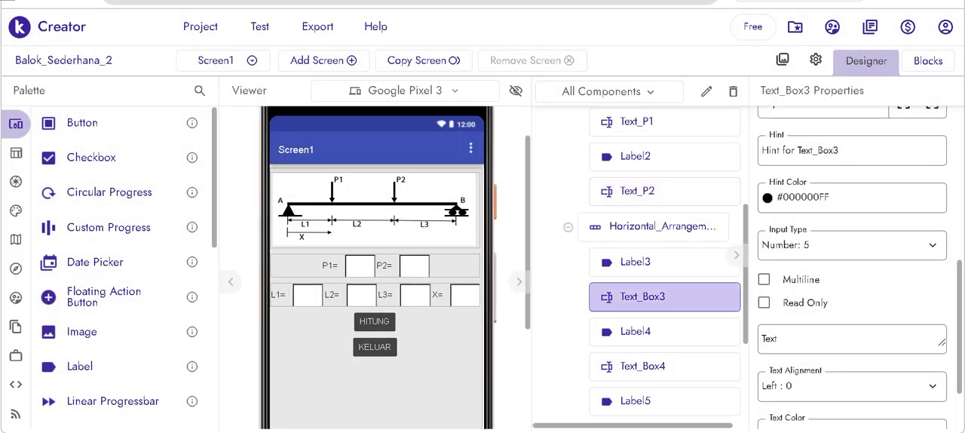
left_click(706, 91)
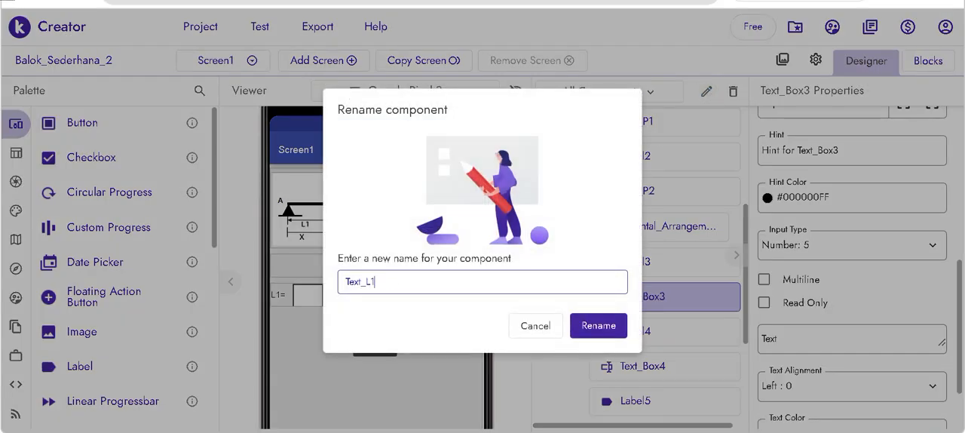
key("Return")
- Rename the L2 text box component to Text_L2
left_click(361, 294)
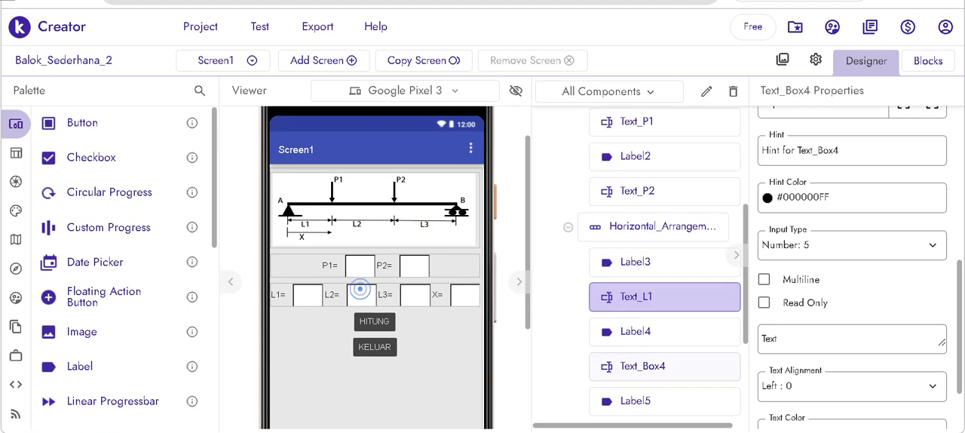
left_click(707, 92)
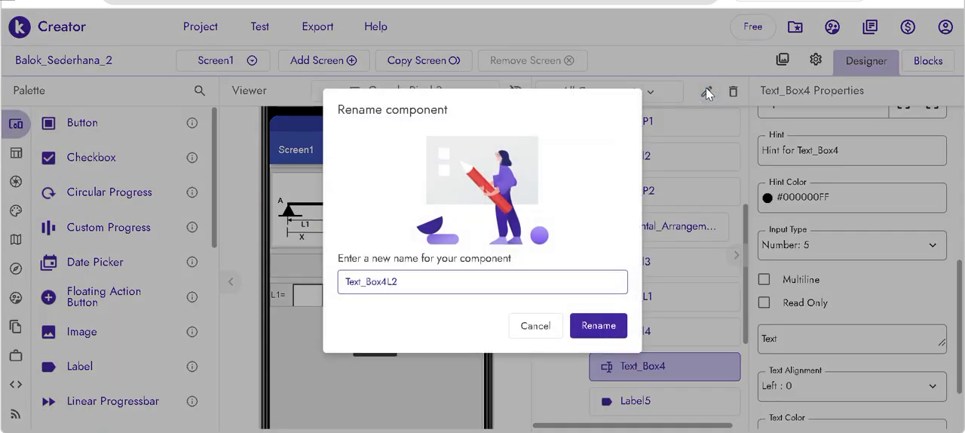
key("Return")
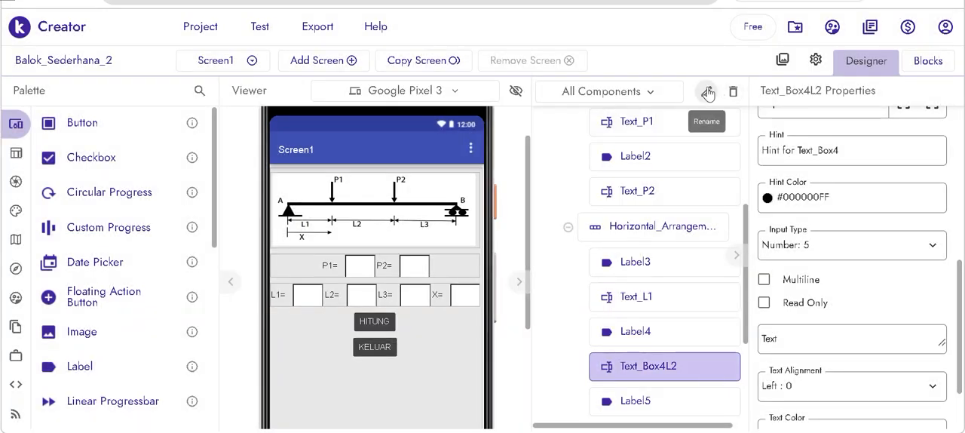
left_click(707, 92)
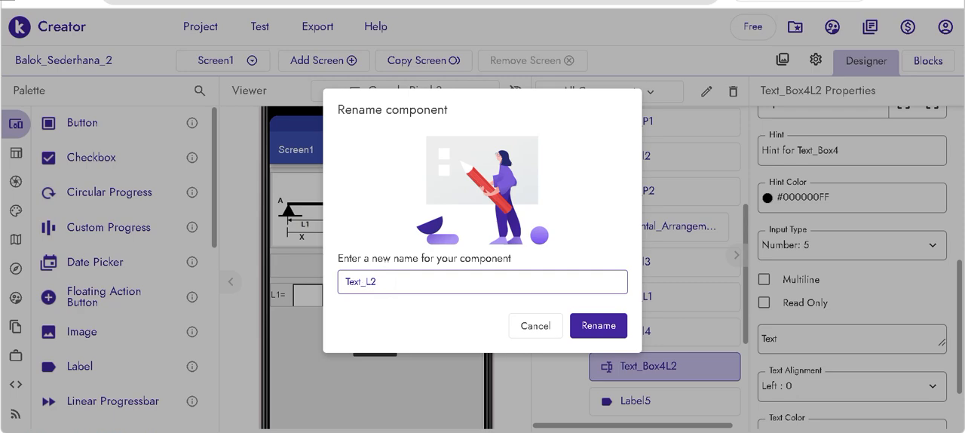
key("Return")
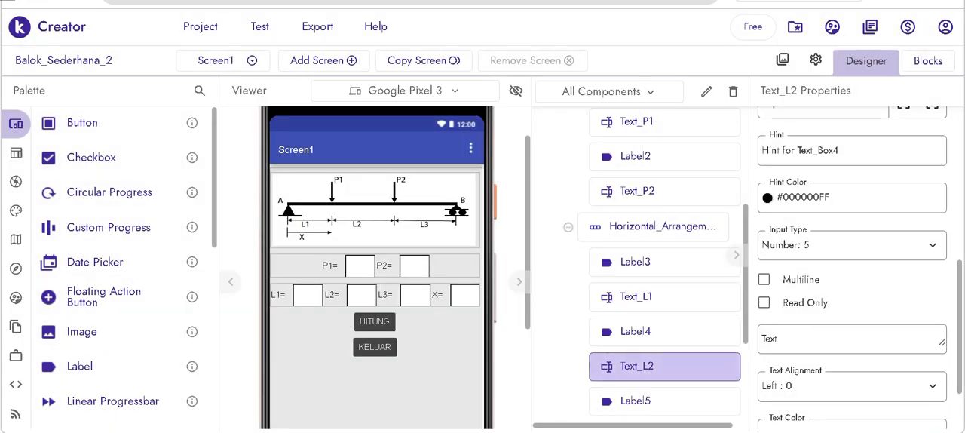
- Rename the L3 text box component to Text_L3 and the X text box component to Text_X
left_click(415, 295)
left_click(708, 92)
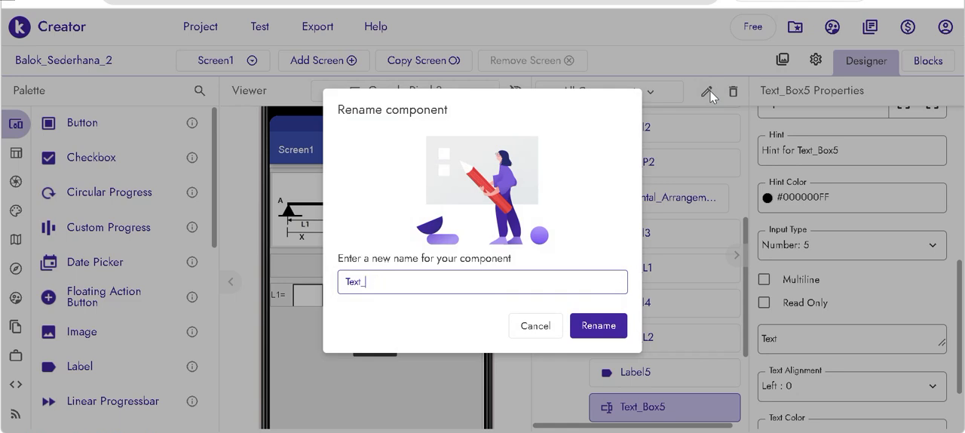
type("L3")
key("Return")
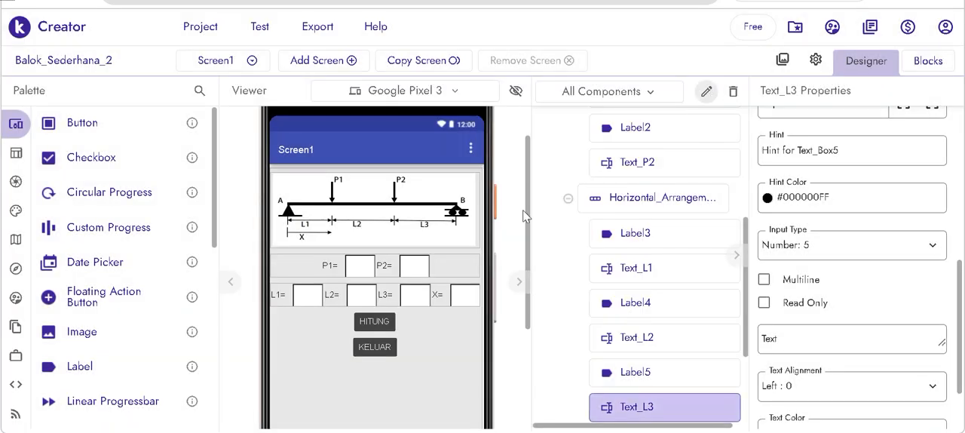
left_click(465, 294)
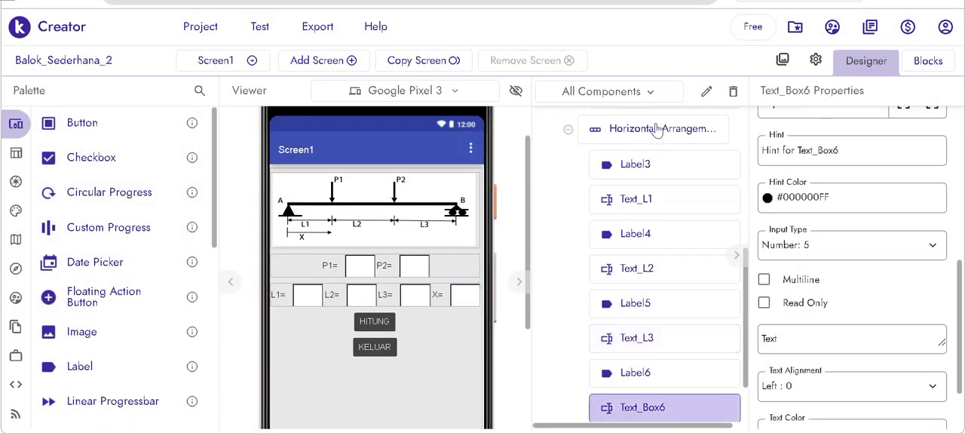
left_click(707, 91)
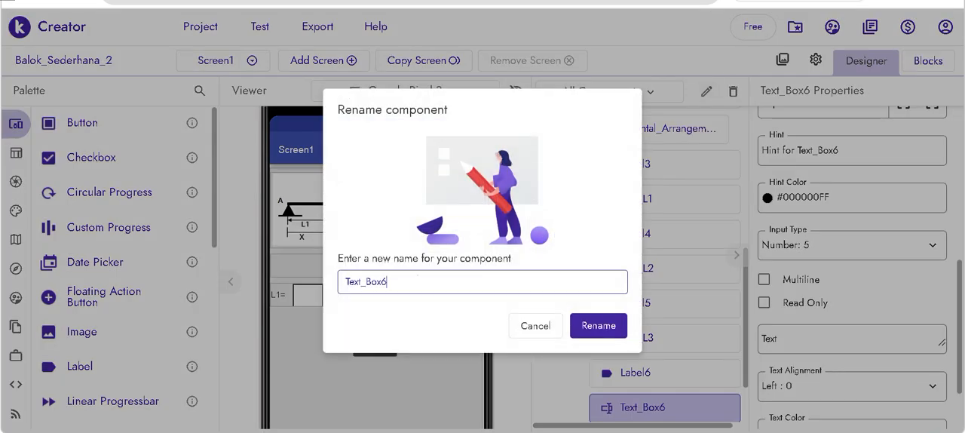
left_click(417, 277)
key("Return")
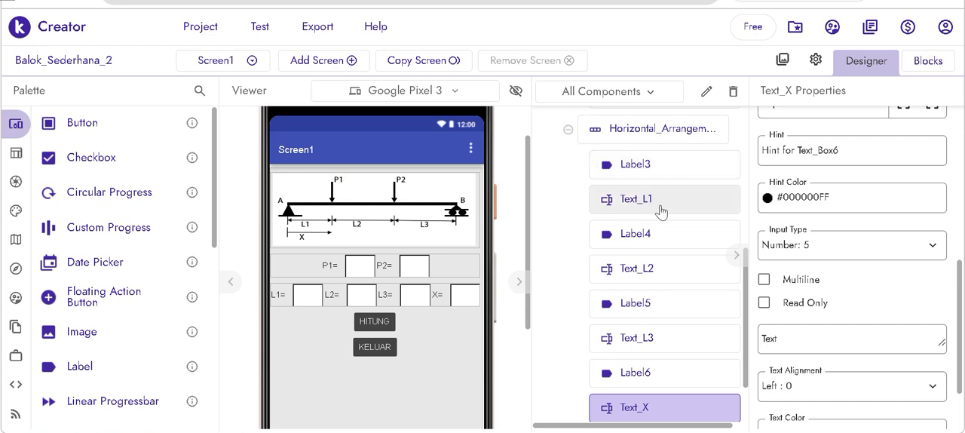
- Rename the HITUNG button component to BTNHITUNG and the KELUAR button component to BTNKELUAR
scroll(661, 210, "down", 2)
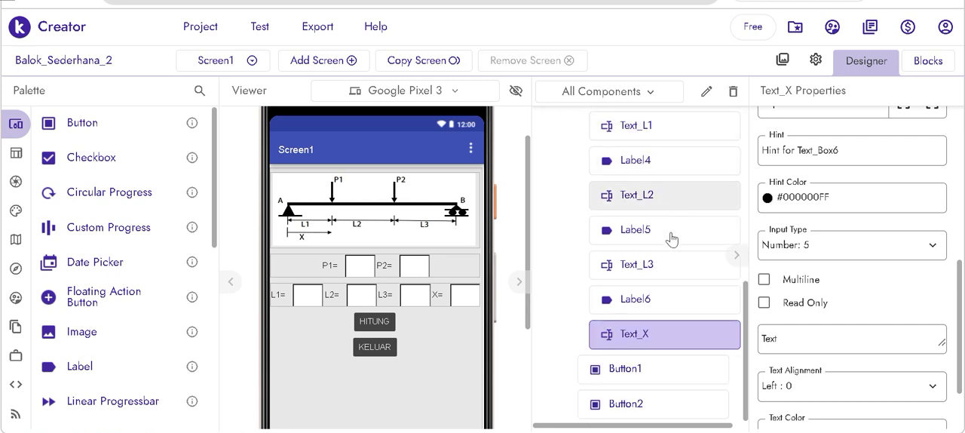
left_click(634, 370)
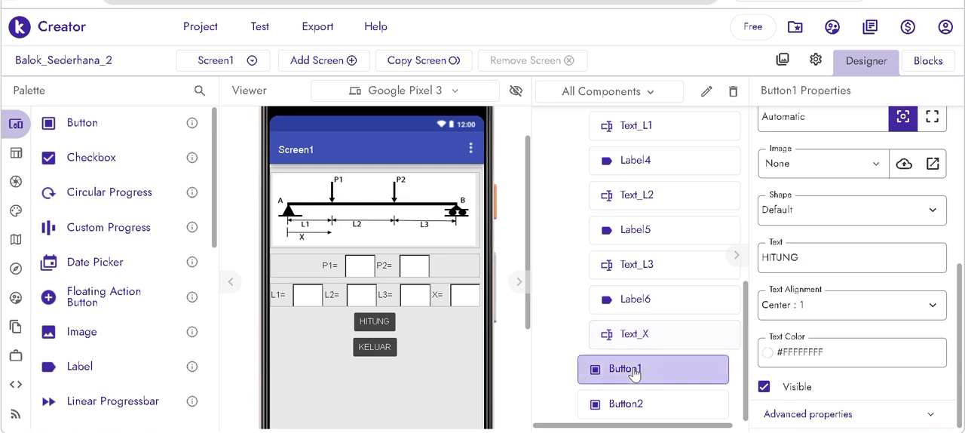
left_click(706, 92)
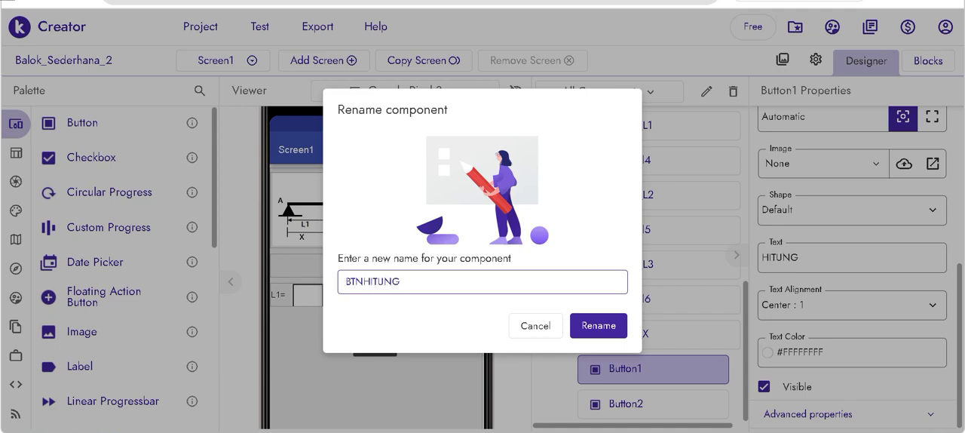
key("Return")
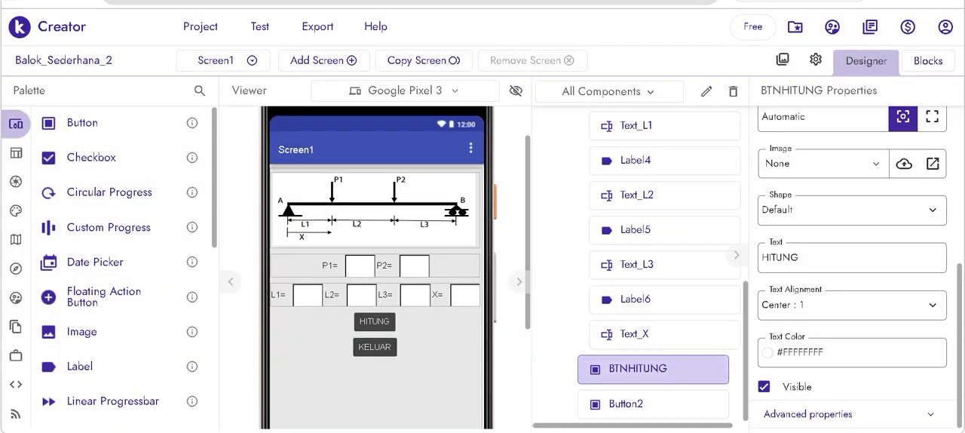
left_click(375, 348)
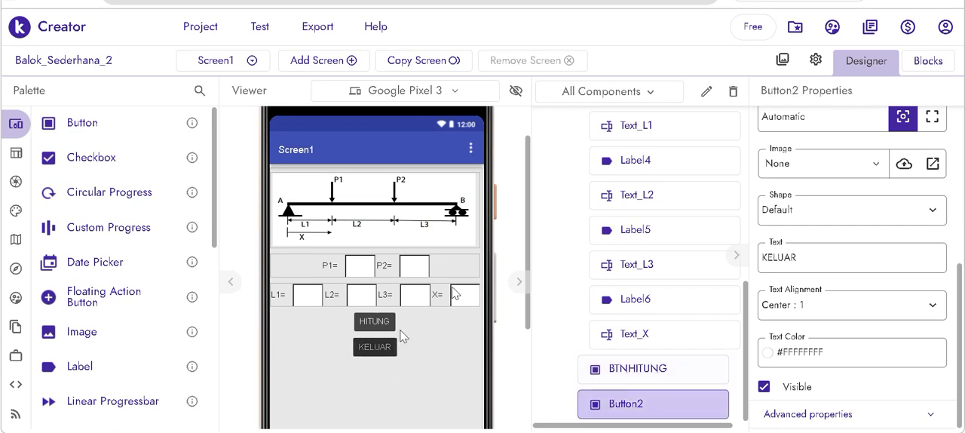
left_click(706, 93)
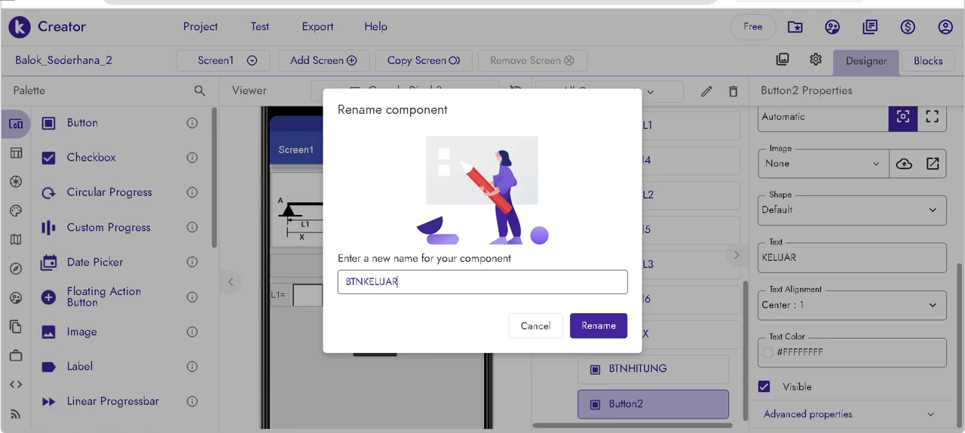
key("Return")
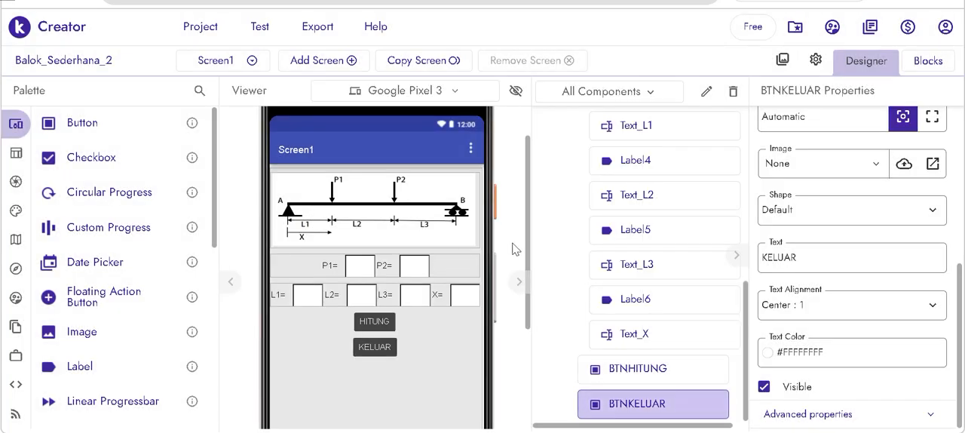
- Add a new screen named HASIL to the project
scroll(509, 271, "up", 2)
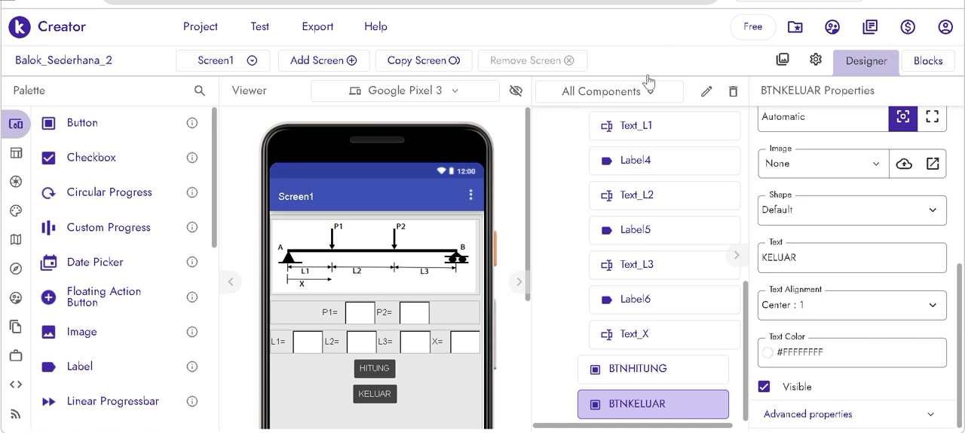
left_click(856, 0)
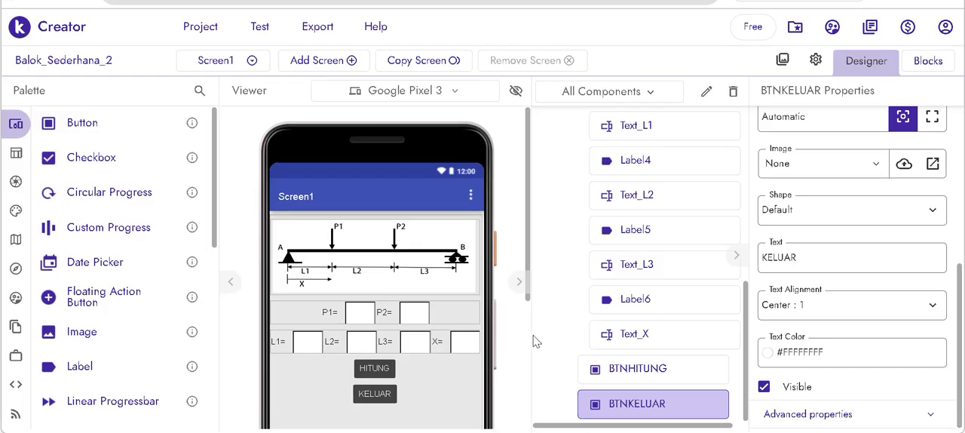
left_click(341, 61)
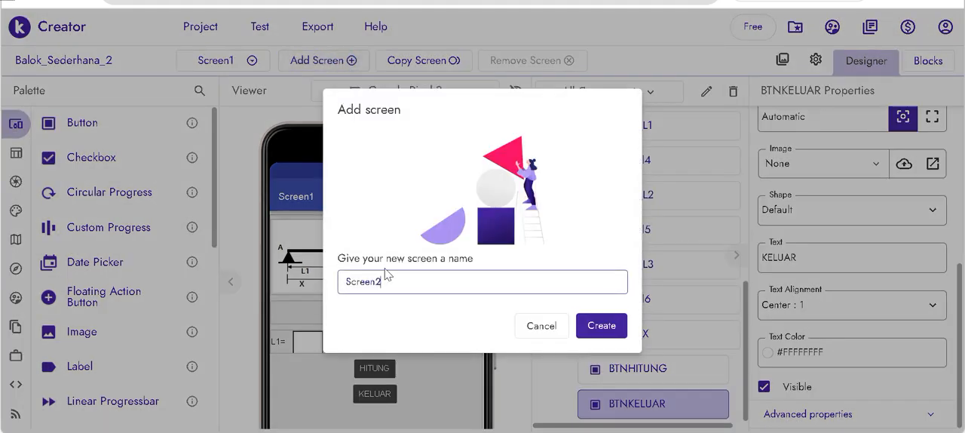
key("BackSpace")
key("BackSpace")
type("H")
key("Return")
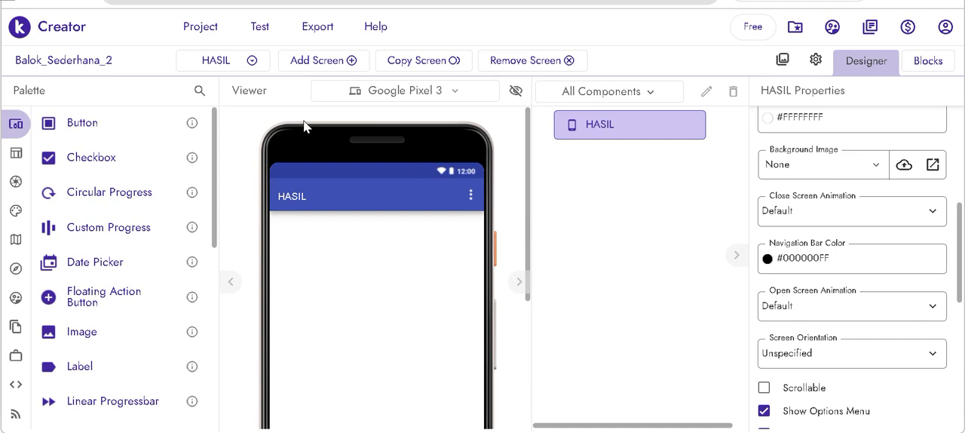
- Add a Vertical Scroll Arrangement to the HASIL screen and set its height and width to Fill parent
scroll(306, 129, "down", 2)
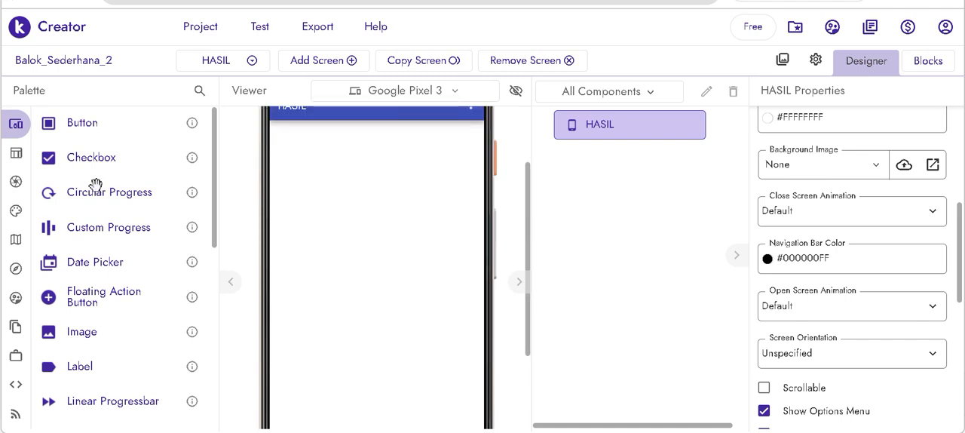
left_click(23, 159)
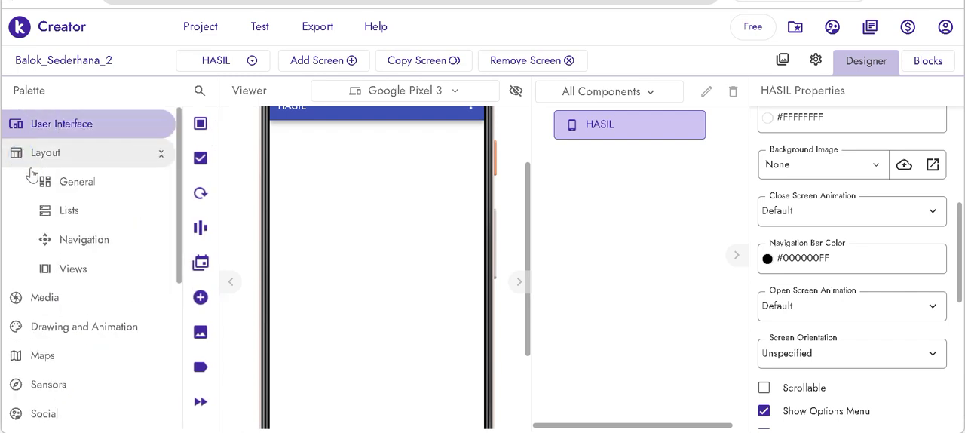
left_click(66, 185)
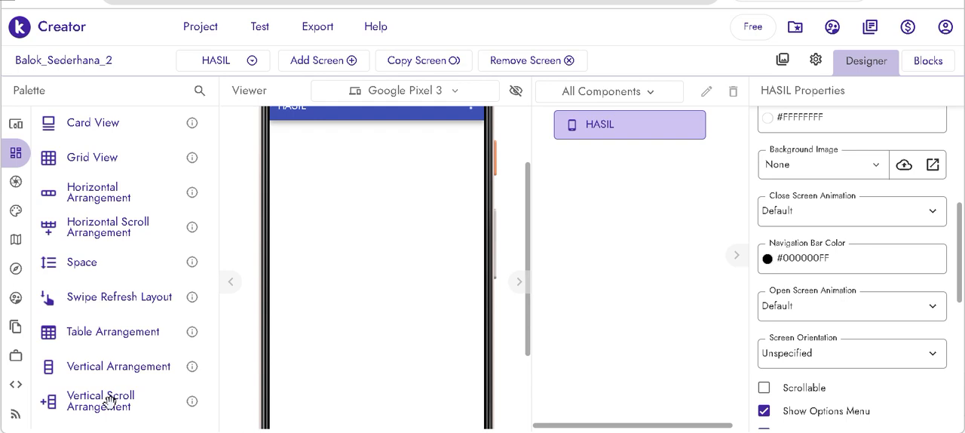
left_click_drag(109, 401, 355, 321)
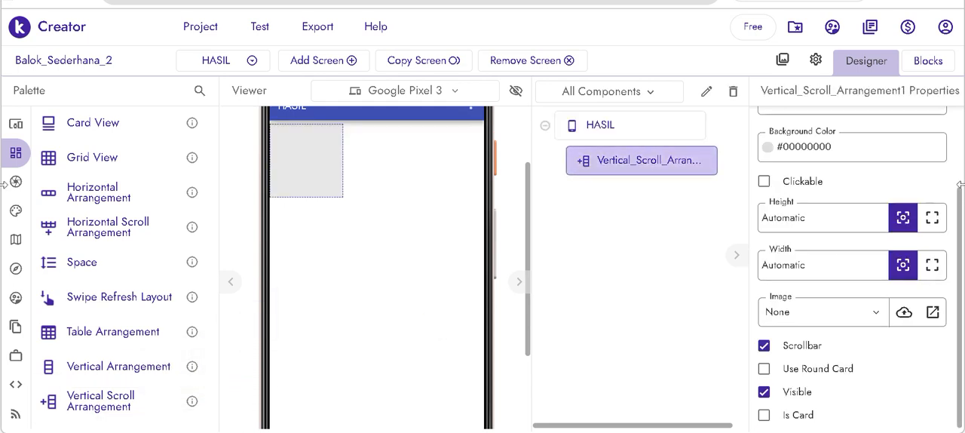
left_click(933, 218)
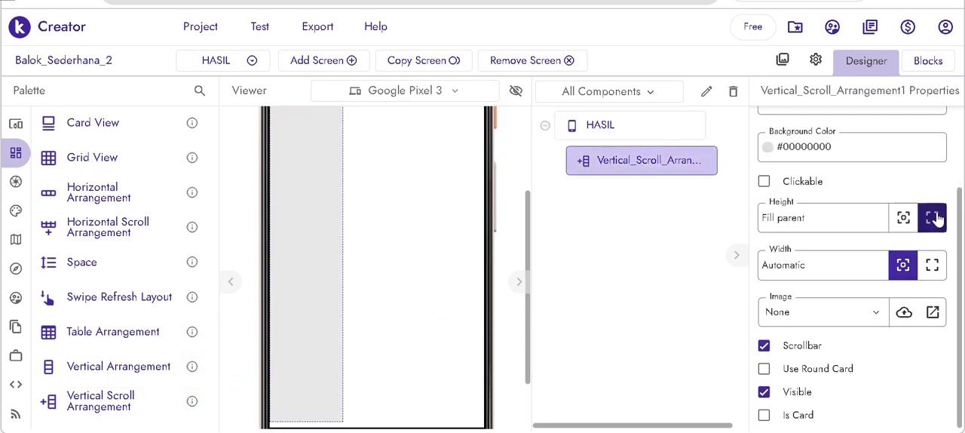
left_click(932, 264)
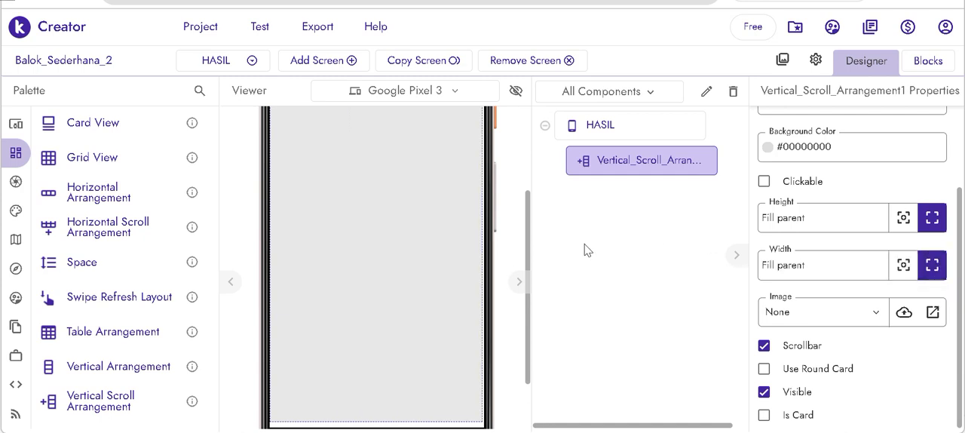
scroll(472, 281, "up", 1)
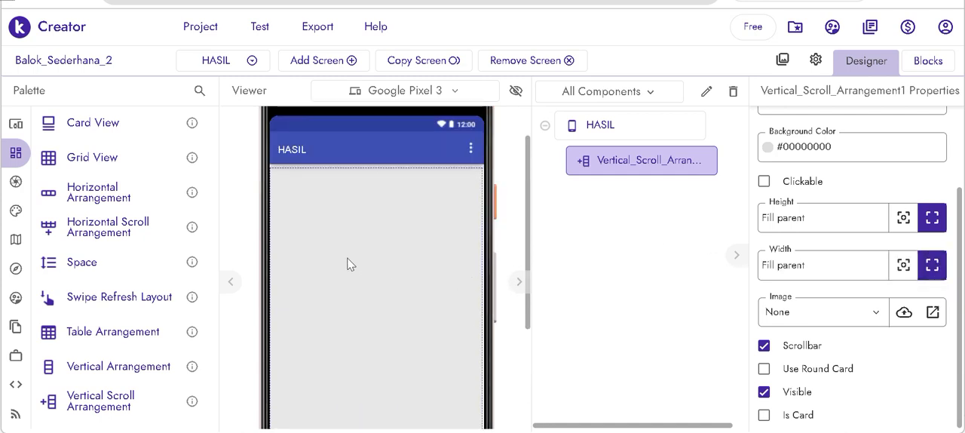
- Add five Horizontal Arrangements stacked inside the Vertical Scroll Arrangement
left_click_drag(113, 193, 359, 211)
left_click_drag(146, 209, 297, 292)
left_click_drag(90, 195, 280, 337)
left_click_drag(92, 193, 312, 420)
left_click_drag(98, 195, 371, 411)
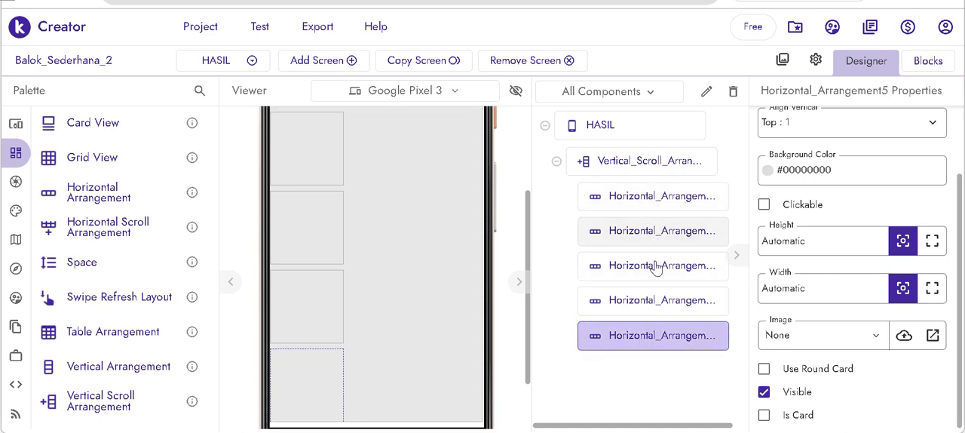
- Set the width of all five Horizontal Arrangements on the HASIL screen to Fill parent
left_click(644, 198)
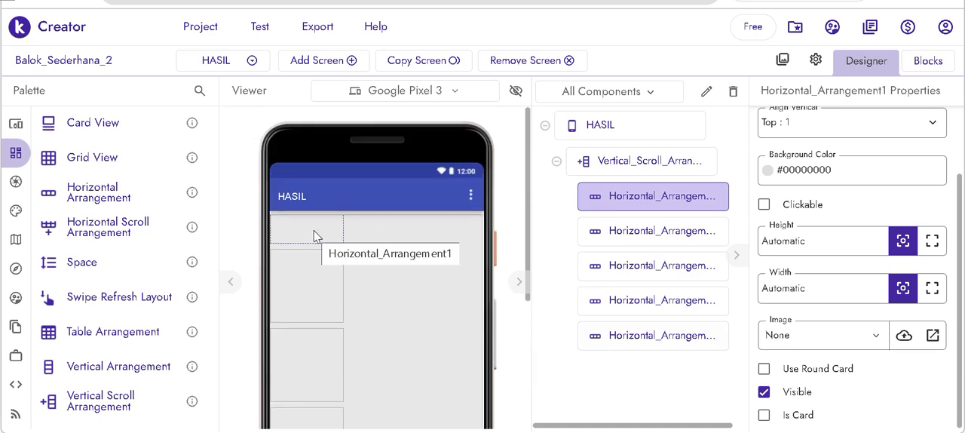
left_click(932, 287)
left_click(294, 306)
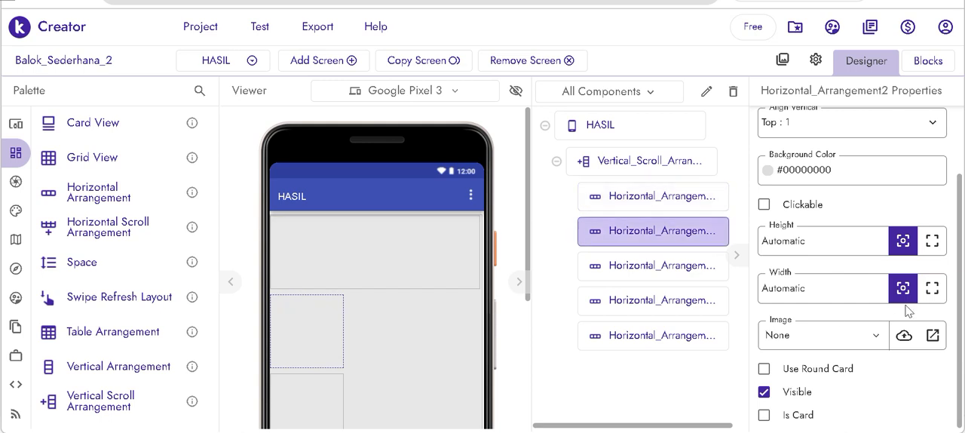
left_click(932, 288)
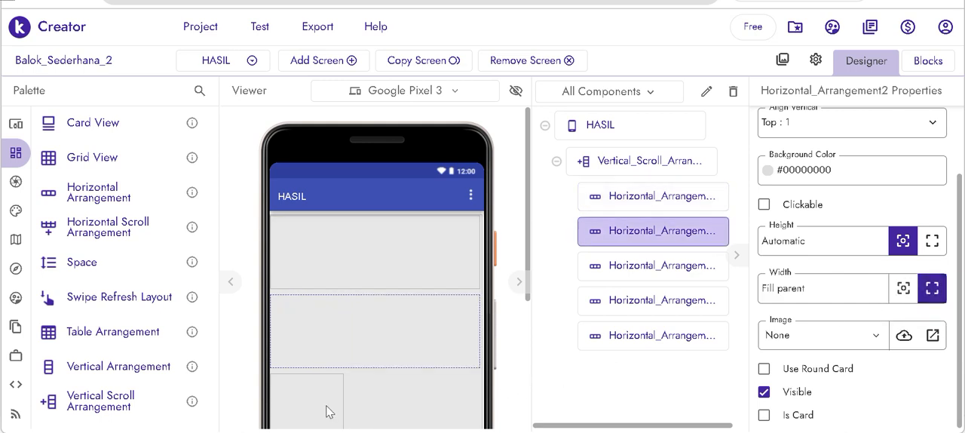
left_click(631, 275)
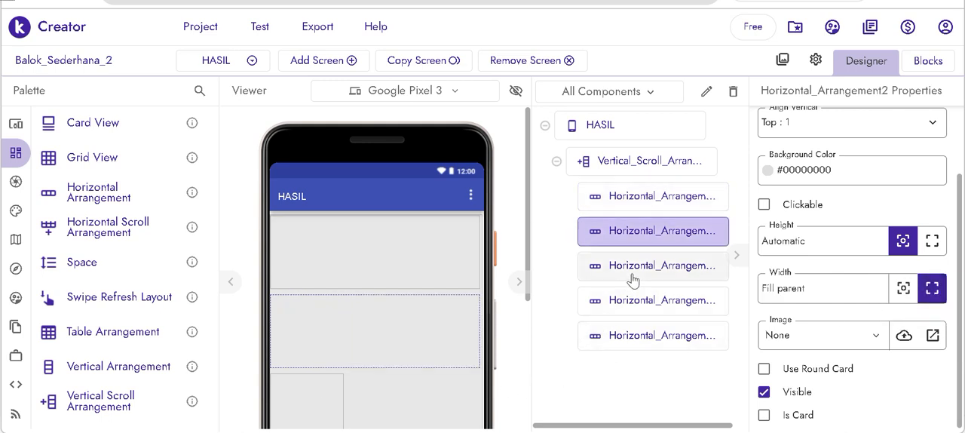
left_click(932, 288)
left_click(678, 300)
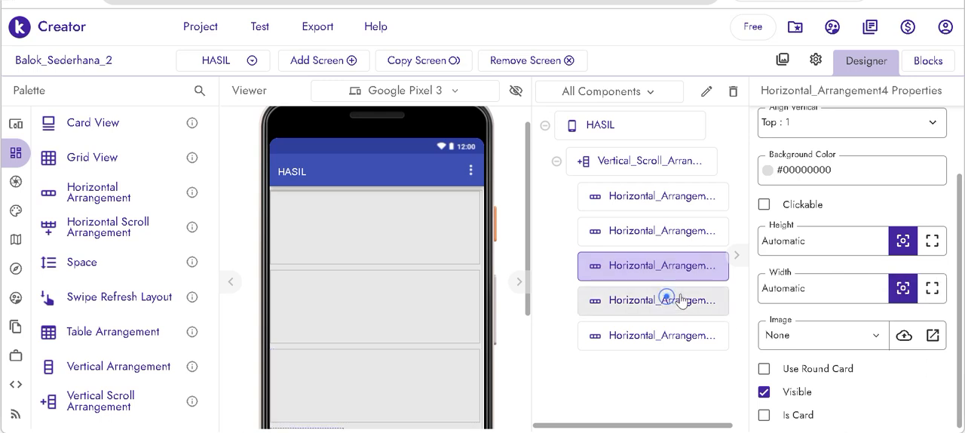
left_click(932, 288)
left_click(632, 343)
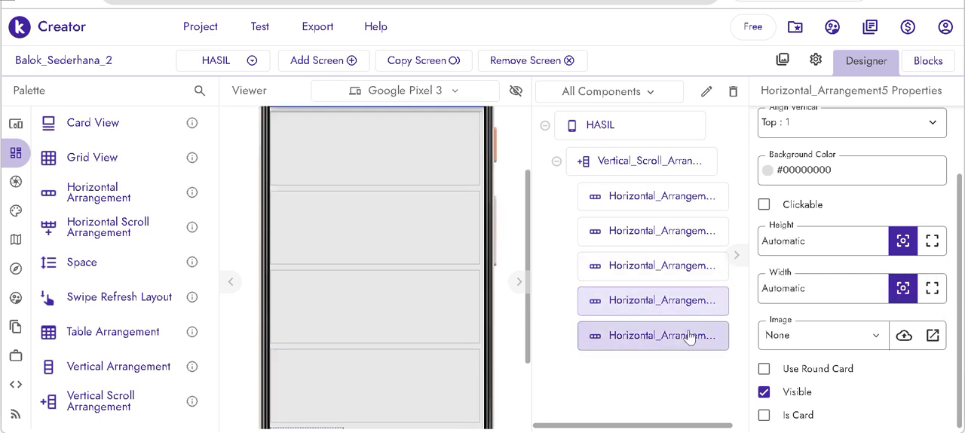
left_click(932, 288)
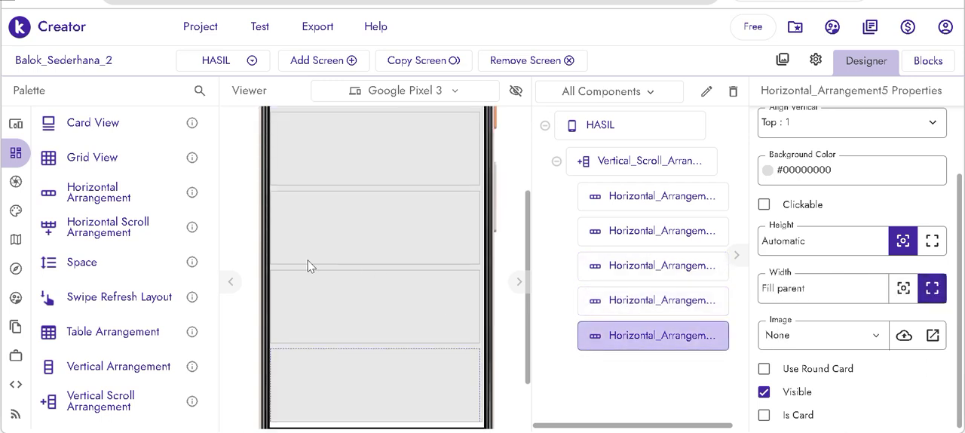
- Add a Label to the first Horizontal Arrangement and set its text to "RAv="
scroll(308, 265, "up", 5)
left_click(313, 229)
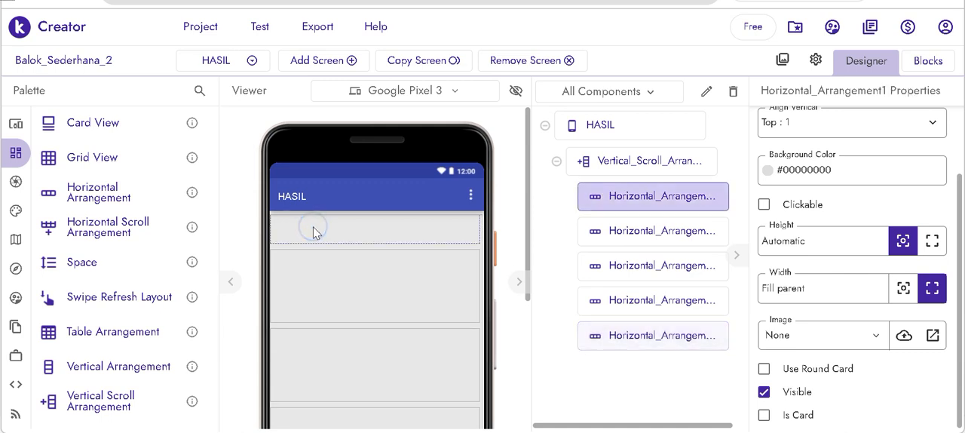
left_click(16, 132)
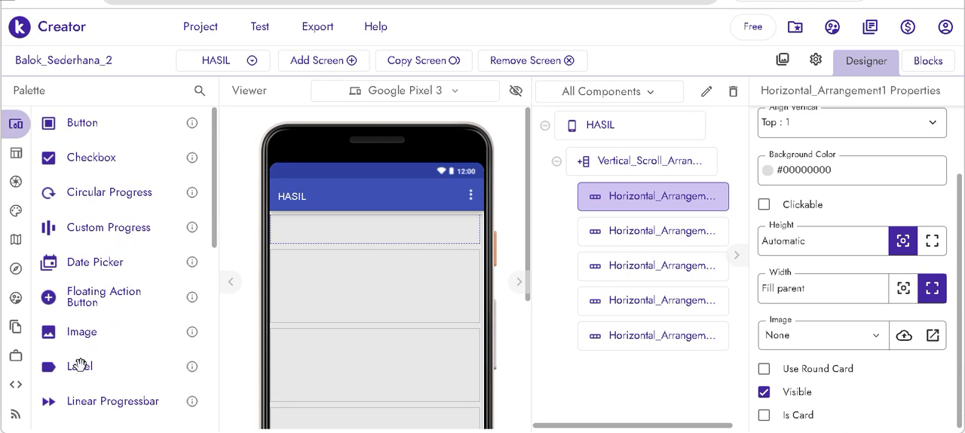
left_click_drag(80, 365, 286, 223)
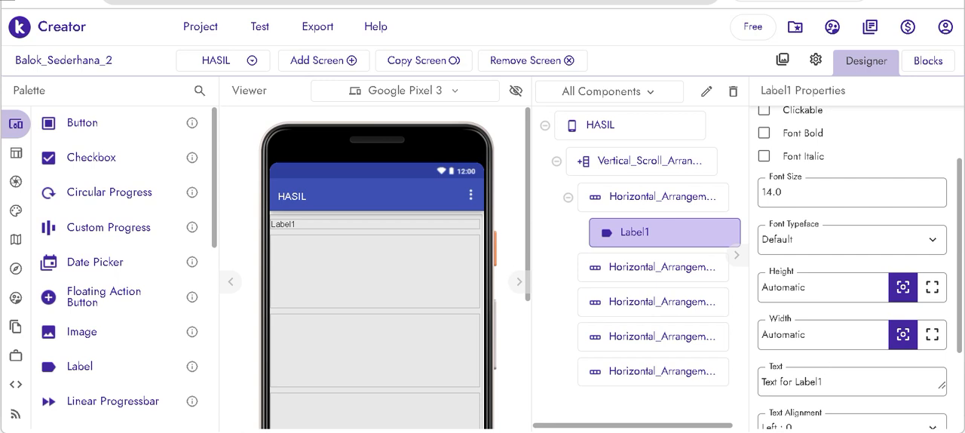
left_click_drag(823, 381, 764, 371)
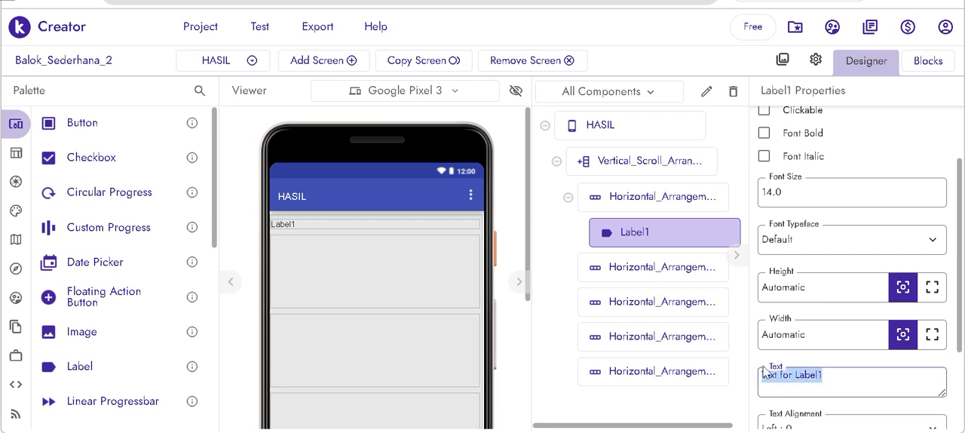
key("BackSpace")
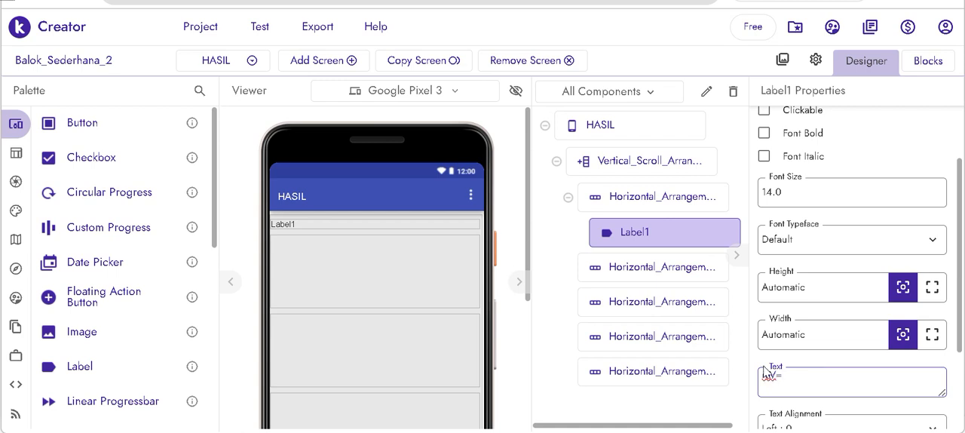
key("Return")
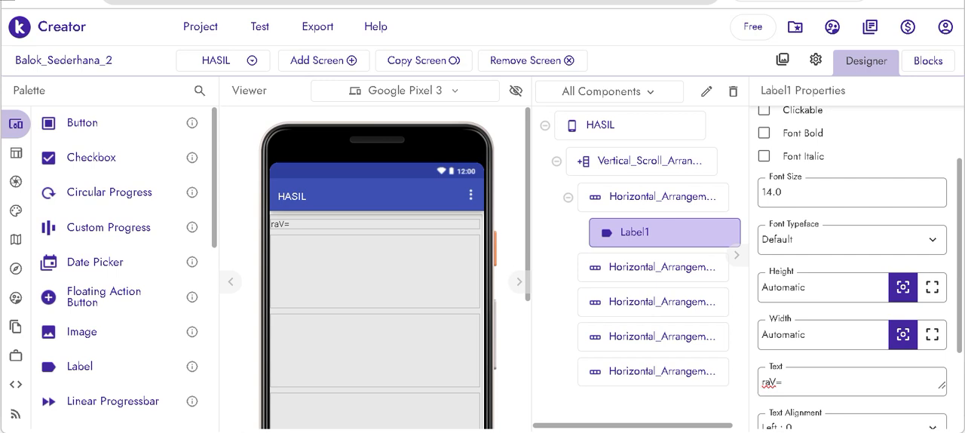
left_click(774, 376)
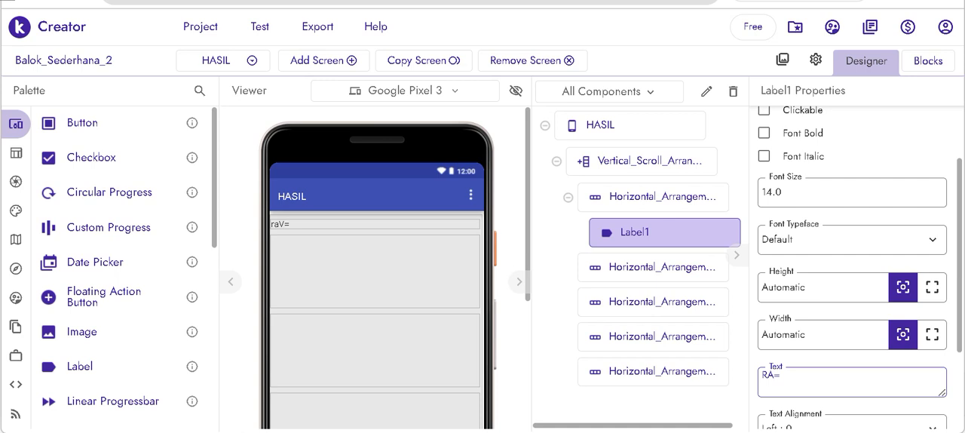
key("Return")
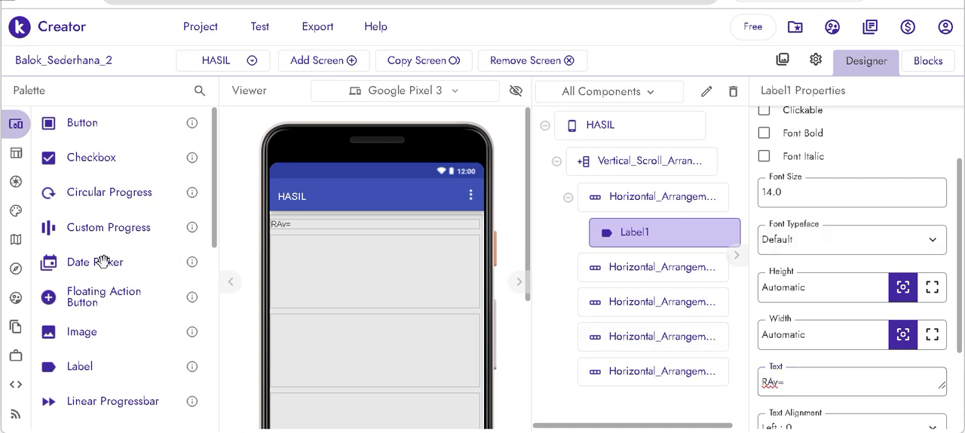
- Add a Text Box after the RAv= label and set its width to 35 px
scroll(101, 261, "down", 5)
scroll(101, 261, "down", 1)
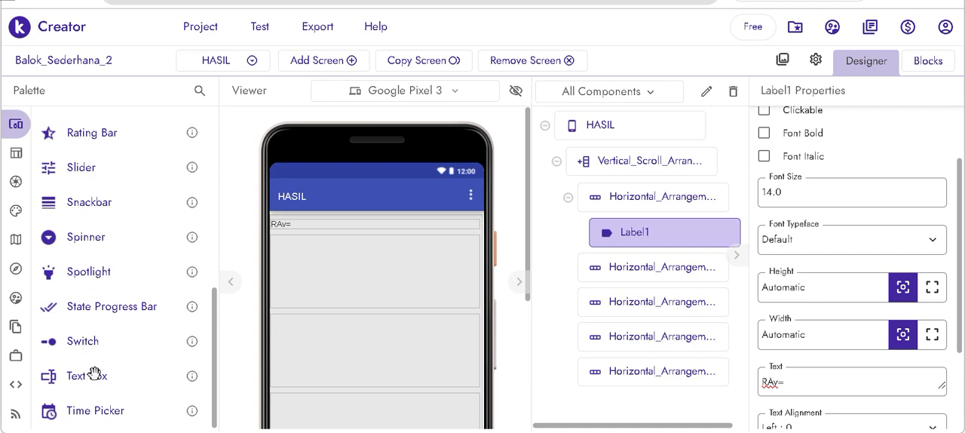
left_click_drag(95, 374, 313, 224)
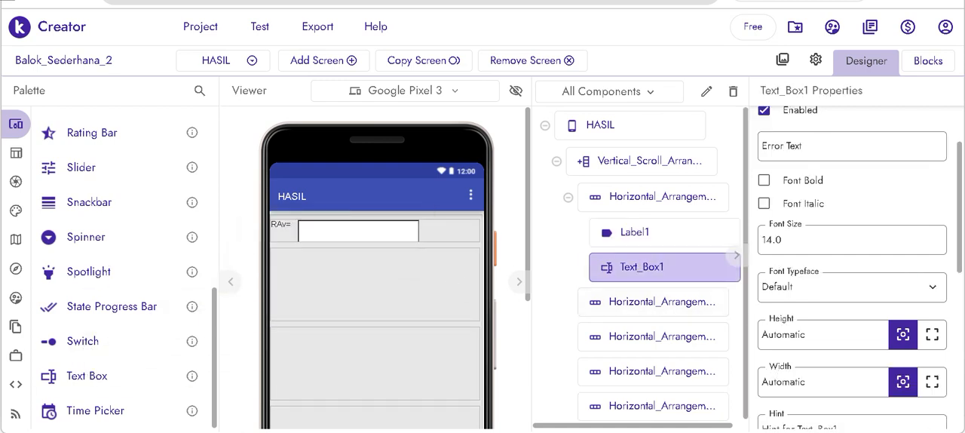
left_click(784, 381)
type("35")
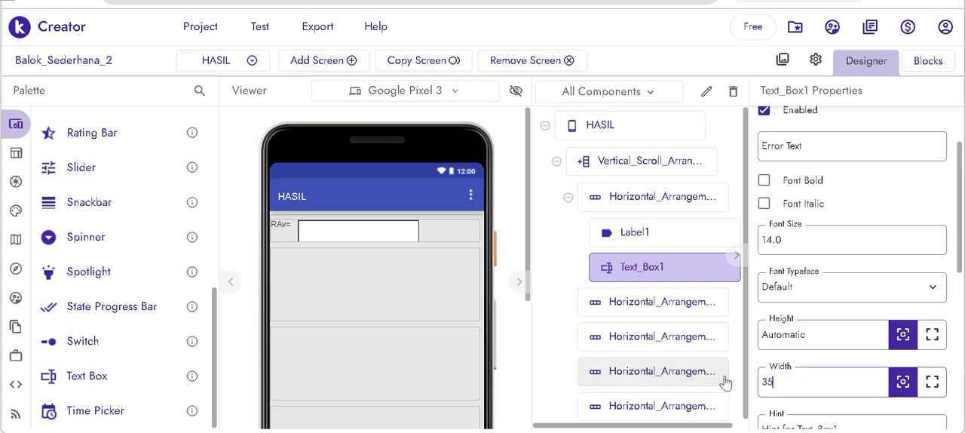
key("Return")
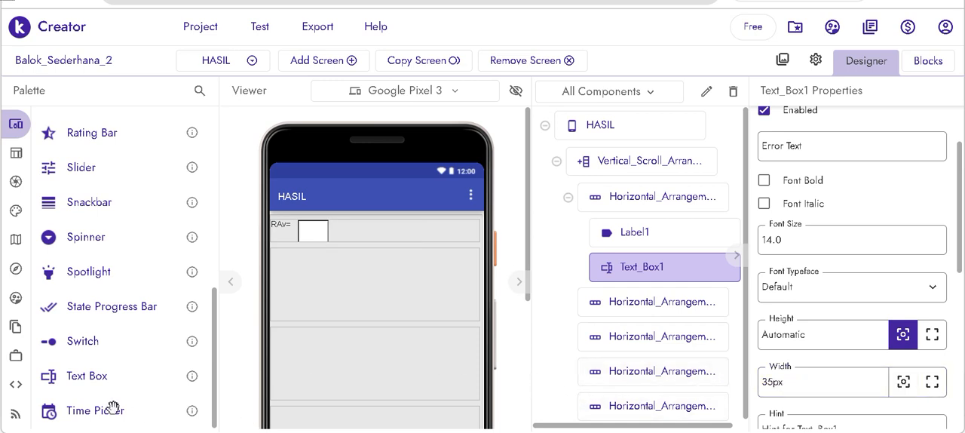
- Add a second Label after the first text box and set its text to "RBv="
scroll(102, 303, "up", 4)
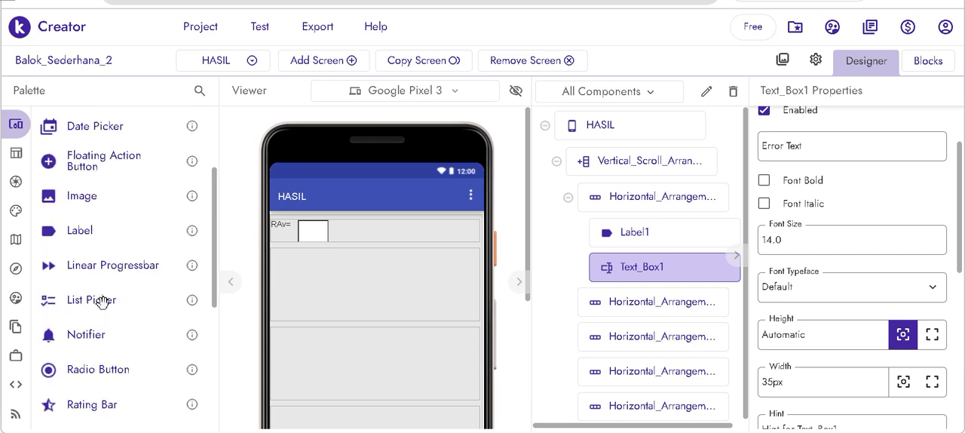
left_click_drag(90, 231, 355, 230)
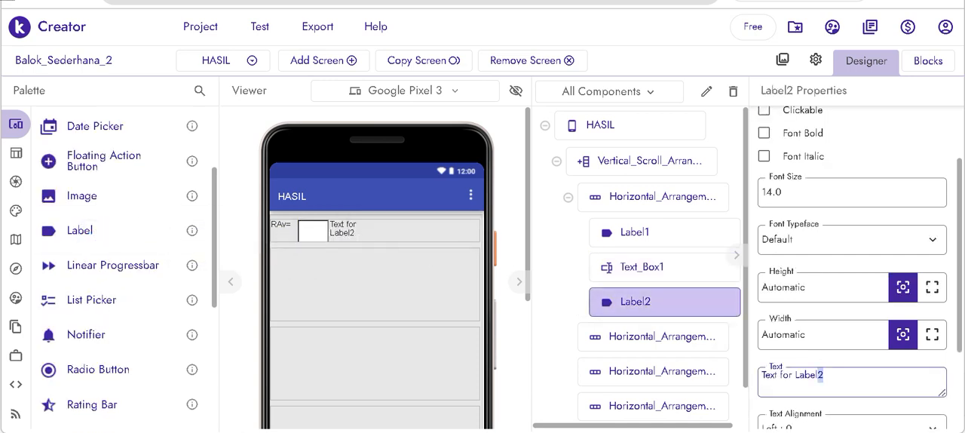
left_click_drag(820, 375, 739, 370)
type("RBv=")
left_click(743, 371)
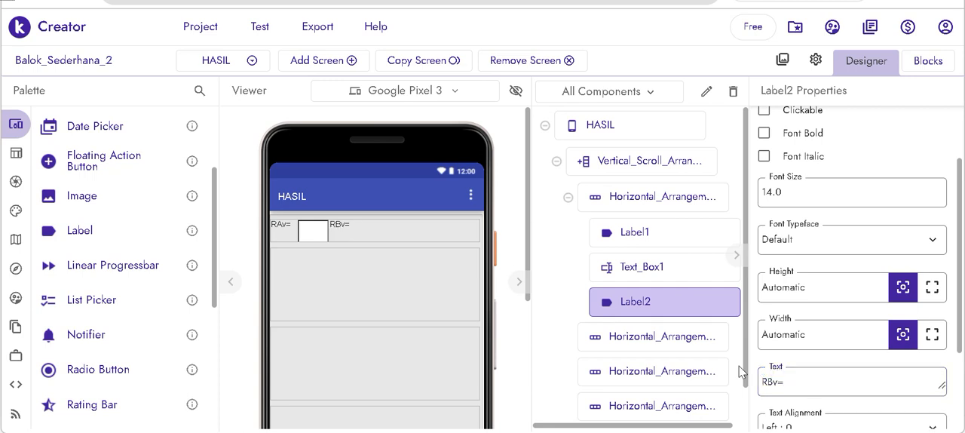
- Set the vertical alignment of the first Horizontal Arrangement to Center
left_click(466, 228)
scroll(837, 226, "up", 2)
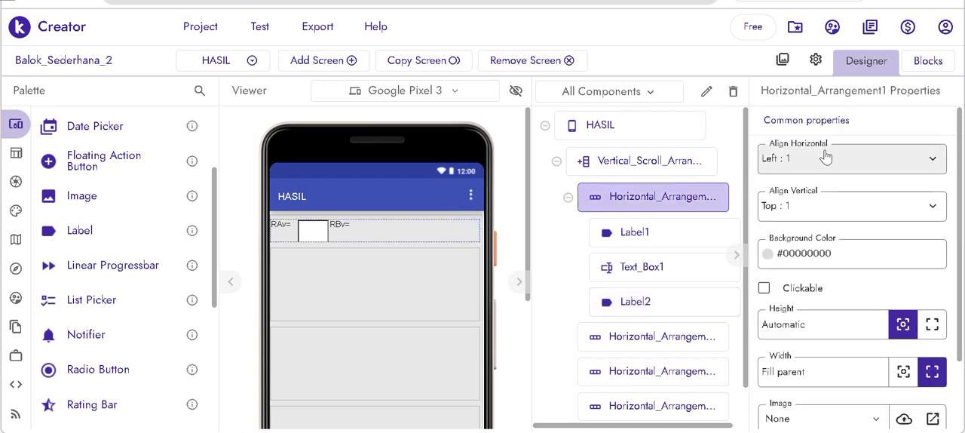
left_click(828, 198)
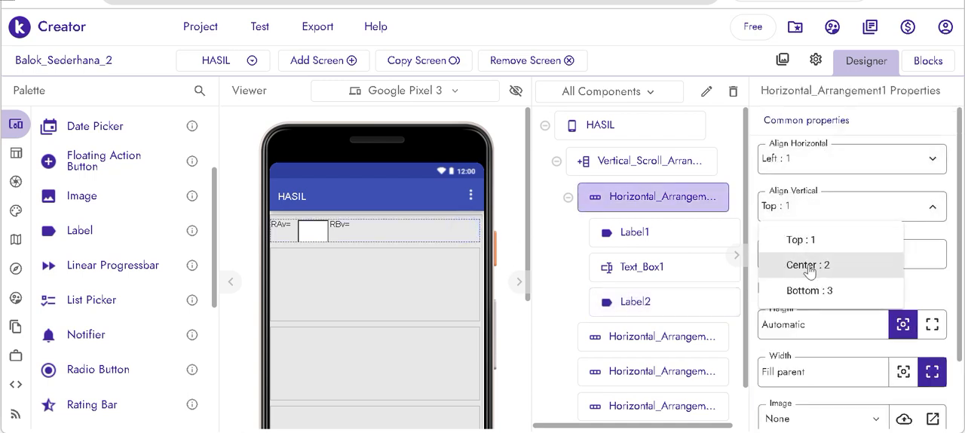
left_click(808, 264)
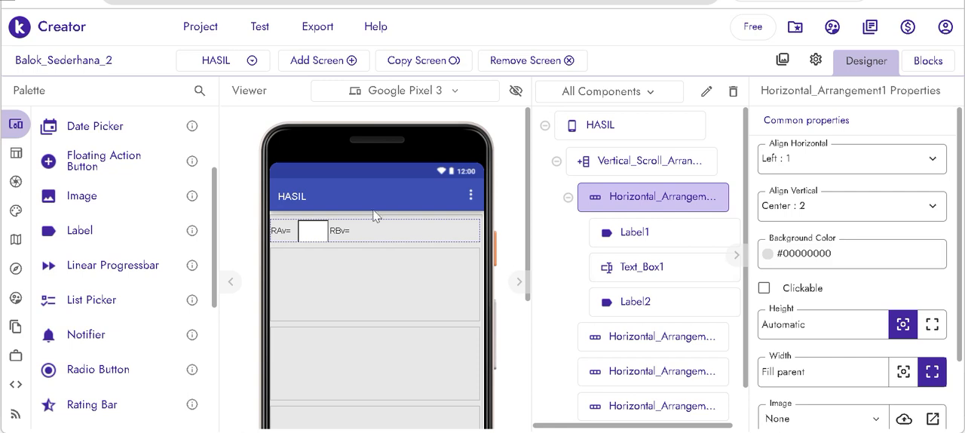
- Add a Text Box after the RBv= label and set its width to 35 px
scroll(151, 291, "down", 4)
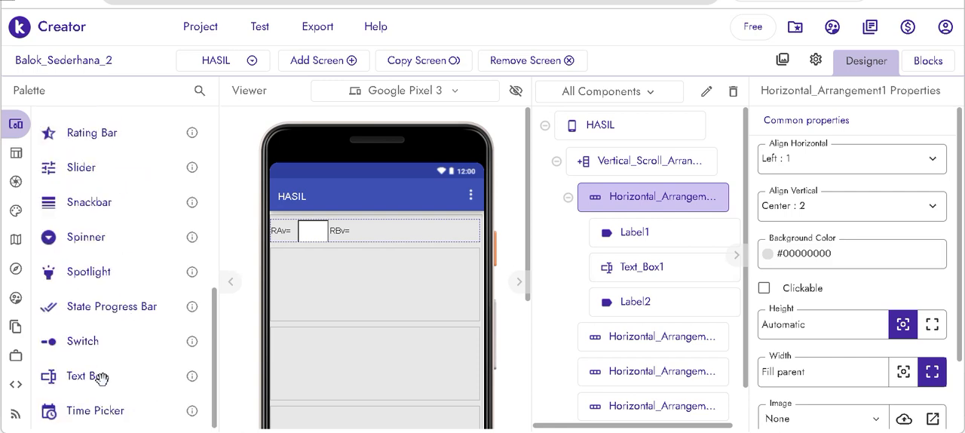
left_click_drag(100, 375, 410, 232)
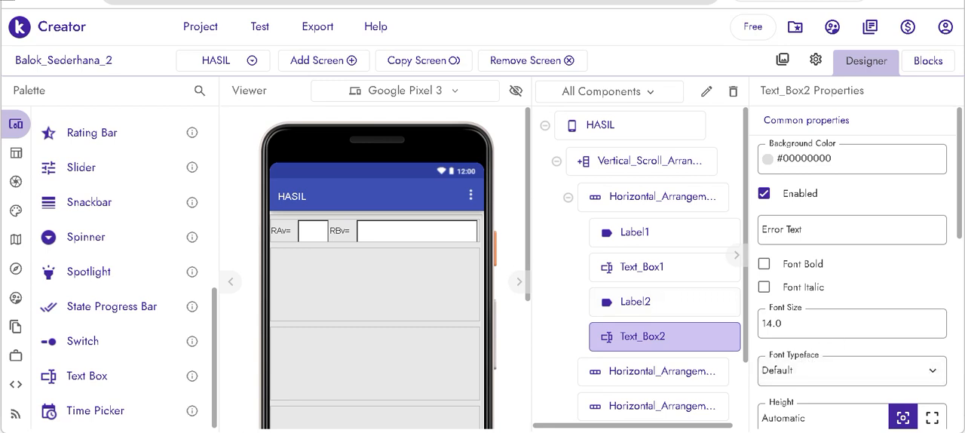
scroll(852, 301, "down", 3)
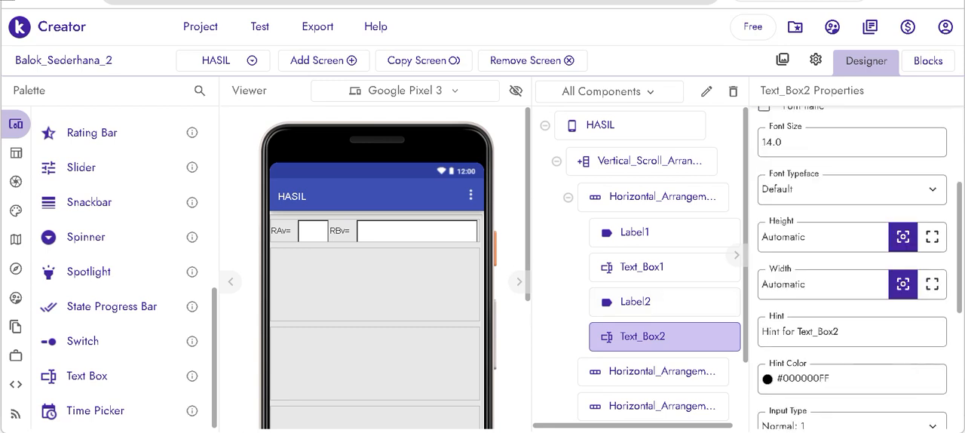
left_click_drag(814, 285, 733, 294)
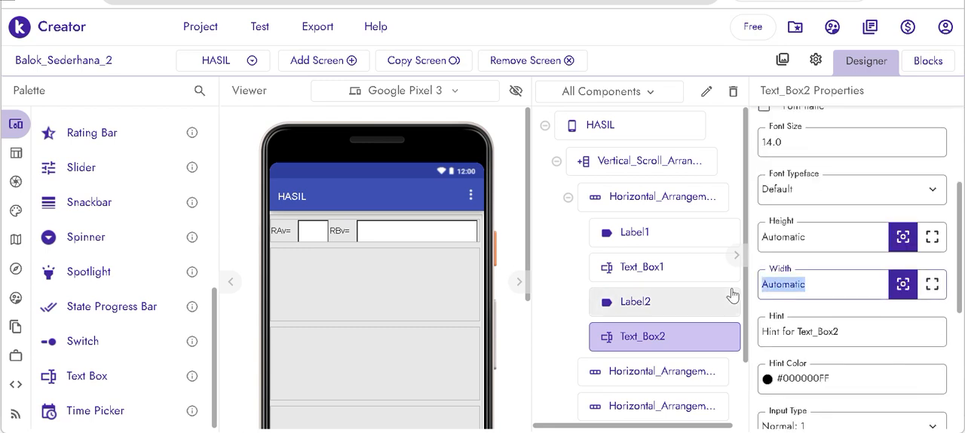
type("35")
key("Return")
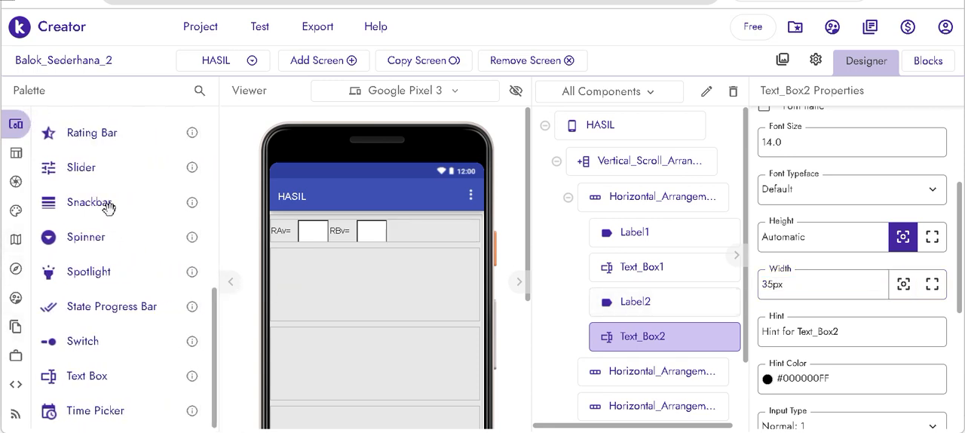
- Add a third Label after the second text box and set its text to "MC="
scroll(112, 207, "up", 3)
left_click_drag(79, 145, 407, 241)
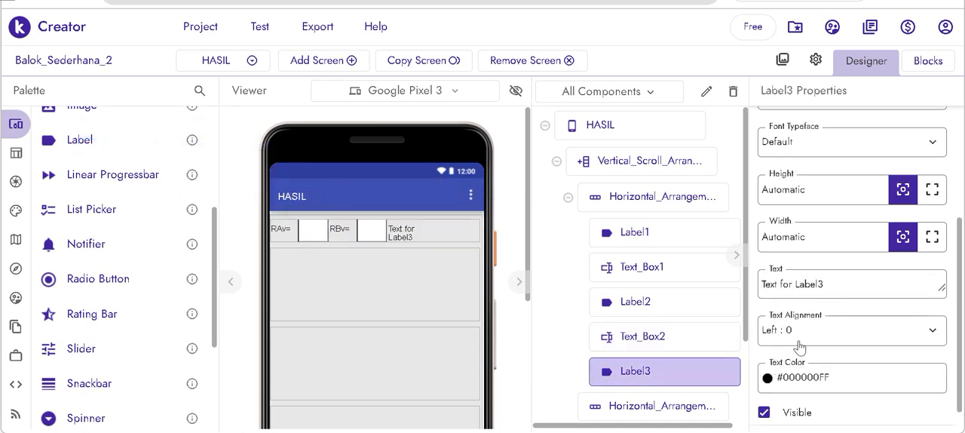
key("ctrl+a")
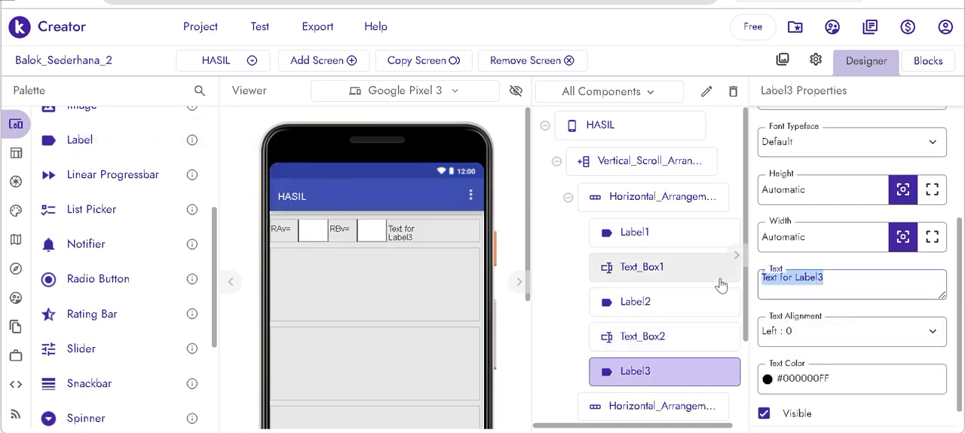
type("MC=")
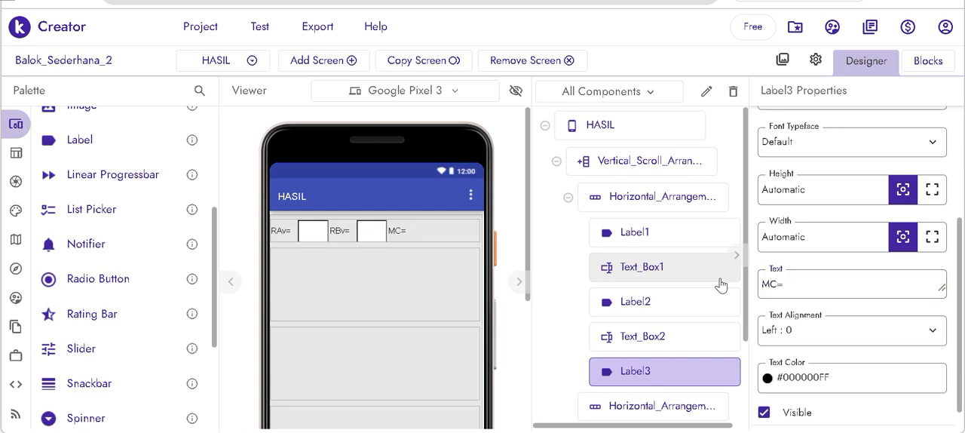
- Add a third Text Box after the MC= label and set its width to 35 px
scroll(136, 329, "down", 5)
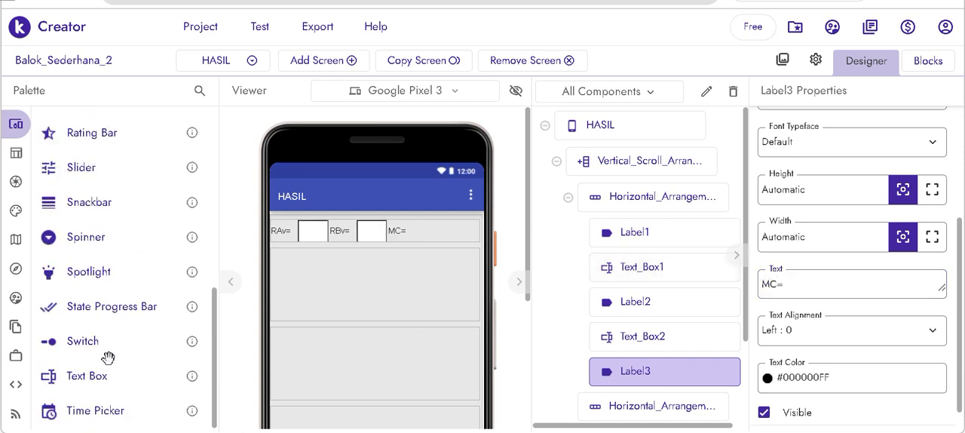
left_click_drag(103, 373, 442, 230)
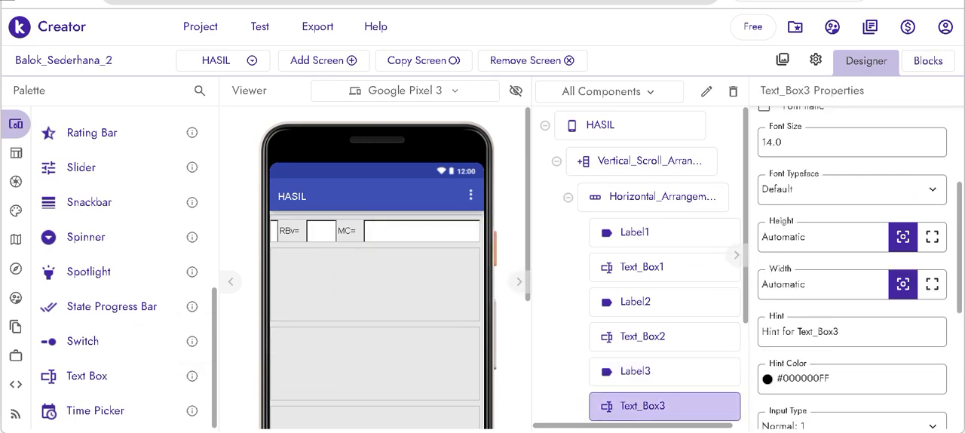
left_click(756, 284)
type("35")
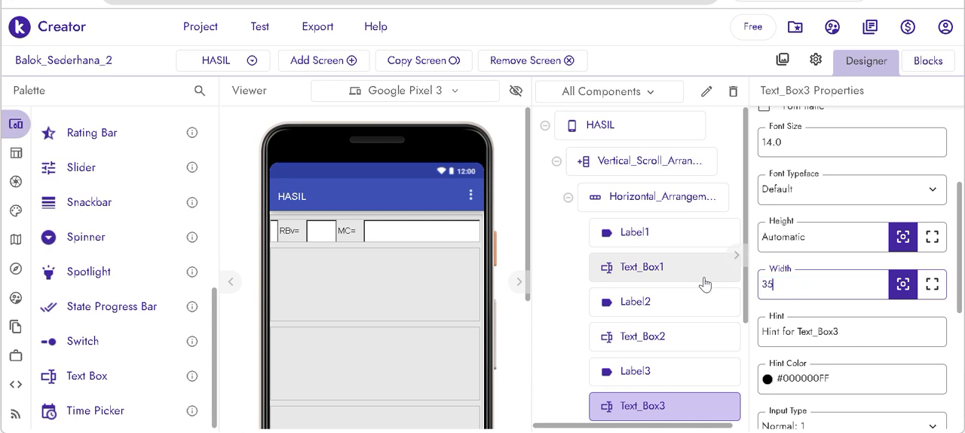
key("Return")
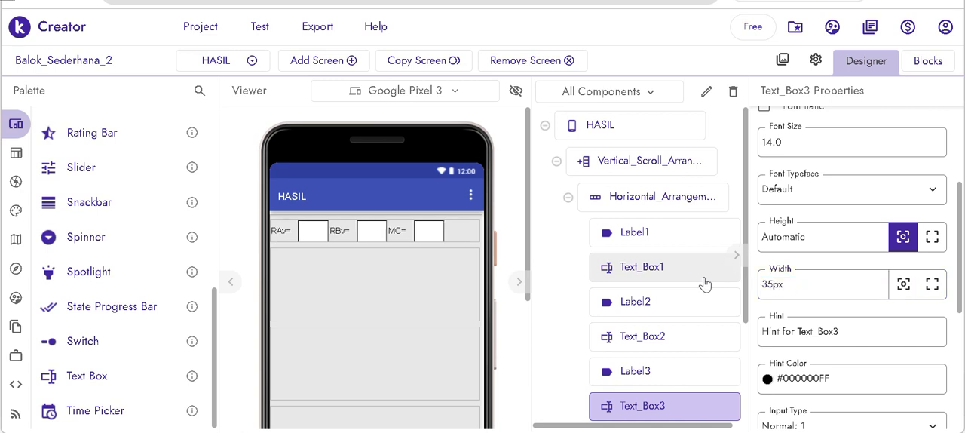
- Add a fourth Label after the third text box and set its text to "MD="
scroll(119, 257, "up", 5)
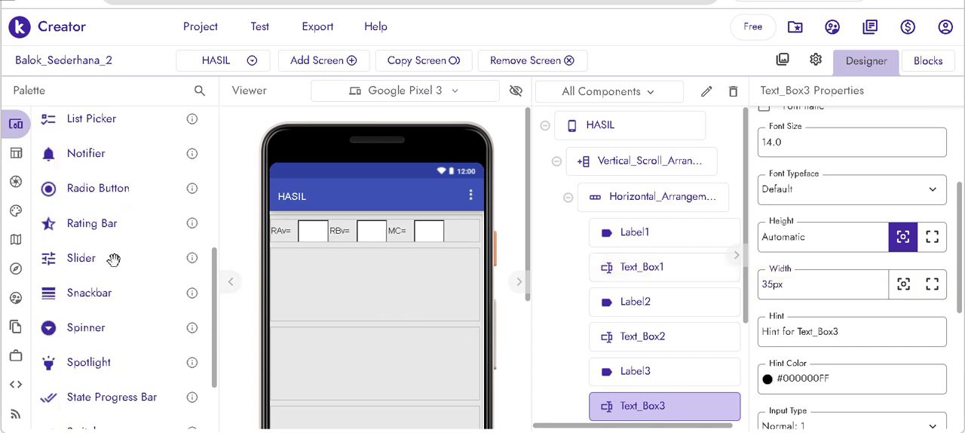
left_click_drag(83, 139, 460, 234)
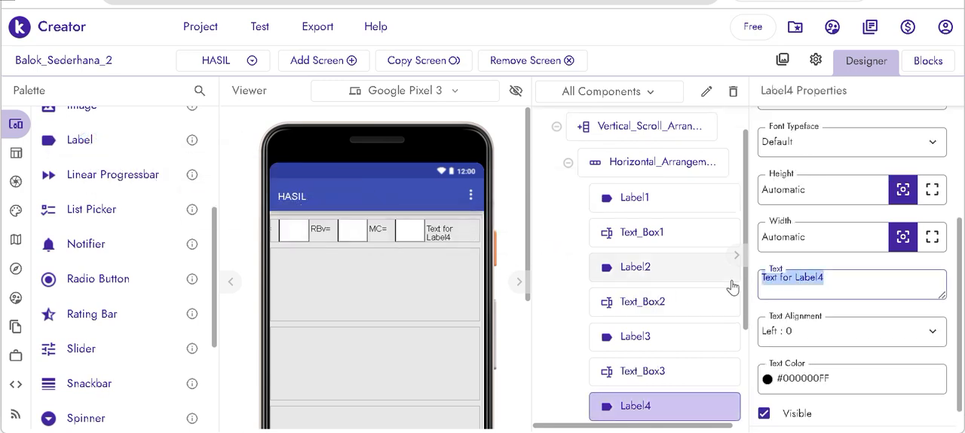
type("MD=")
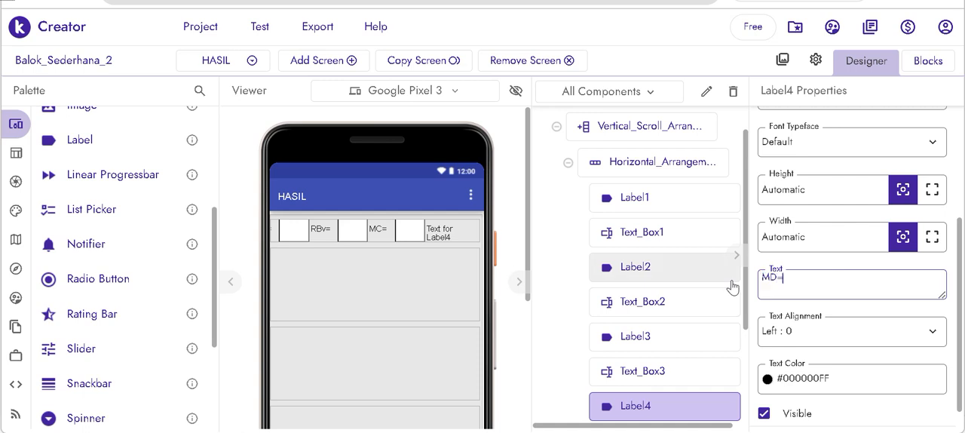
key("Return")
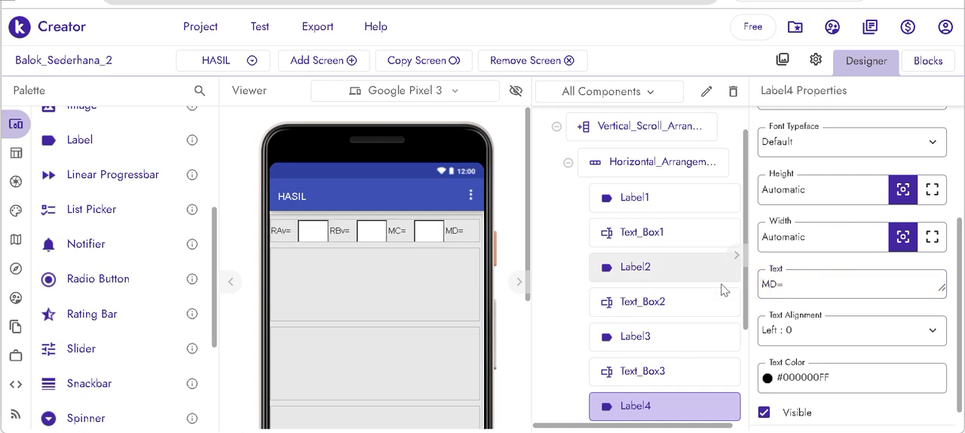
- Add a fourth Text Box after the MD= label and set its width to 35 px
scroll(91, 293, "up", 1)
scroll(90, 298, "up", 2)
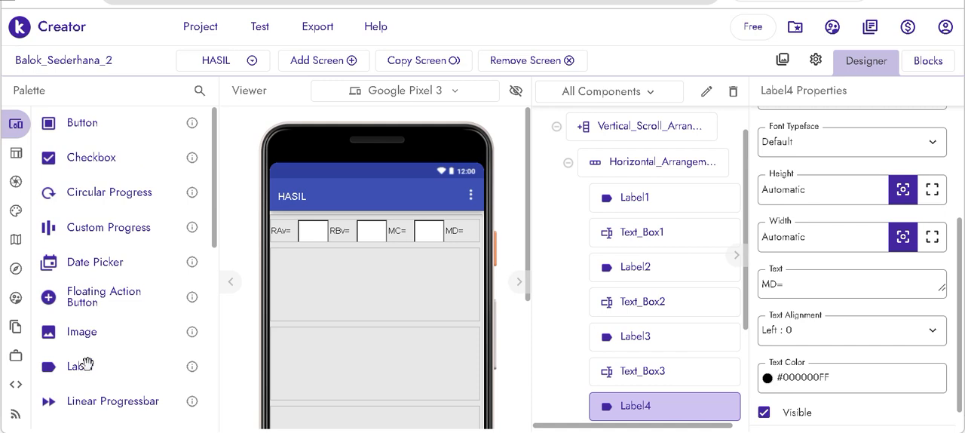
scroll(81, 366, "down", 5)
left_click_drag(89, 371, 474, 236)
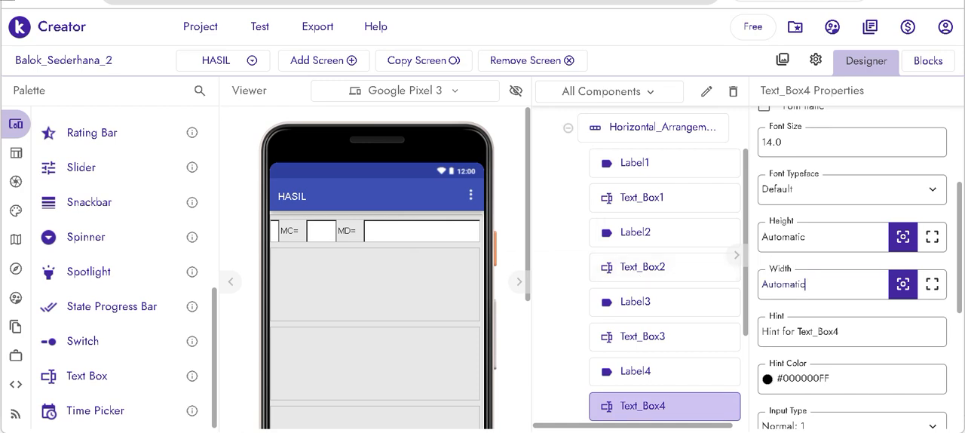
key("ctrl+a")
type("3")
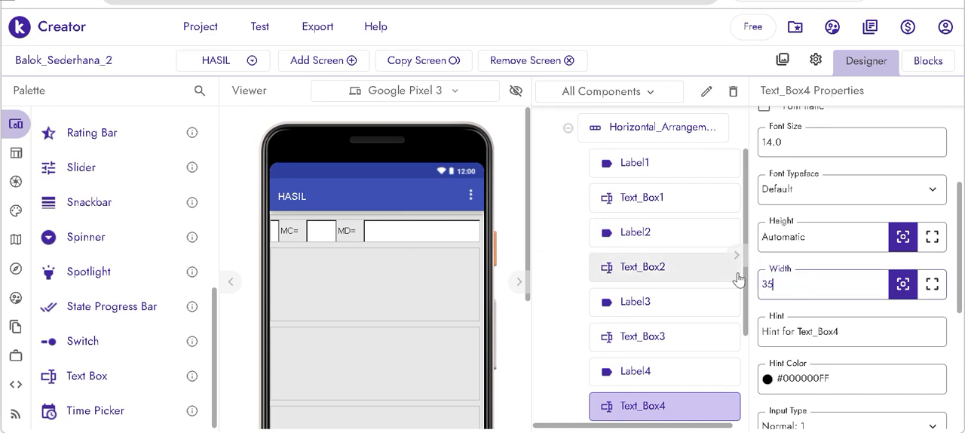
type("5")
key("Return")
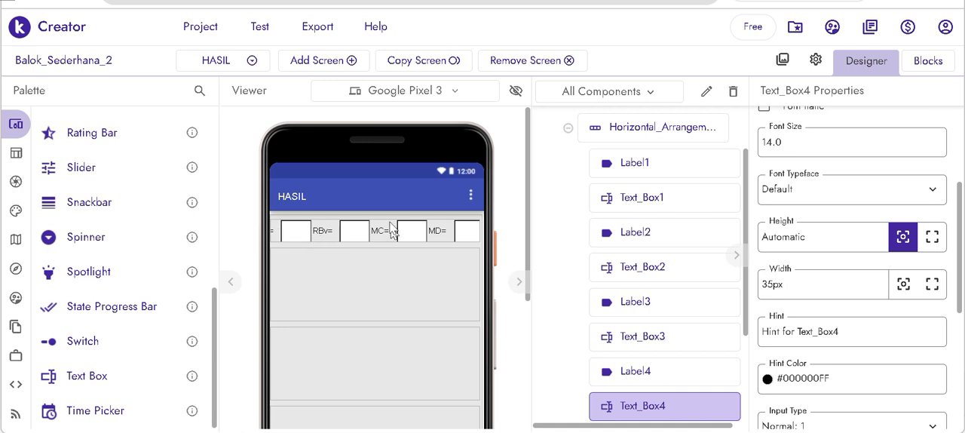
- Switch the preview device to Samsung Galaxy S9 and set the first Horizontal Arrangement's horizontal alignment to Center
left_click(443, 92)
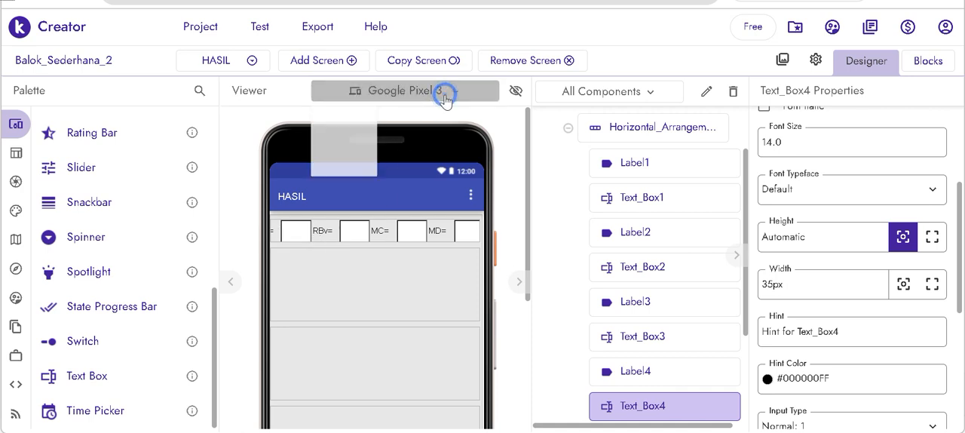
left_click(409, 170)
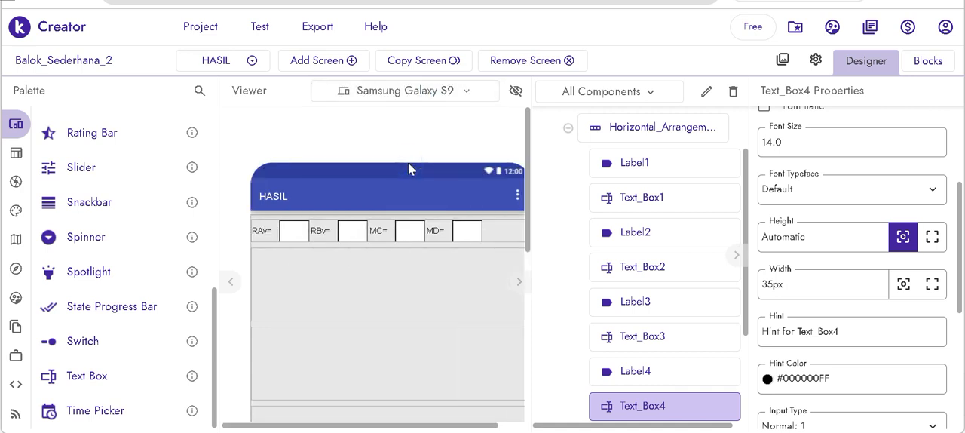
left_click(517, 235)
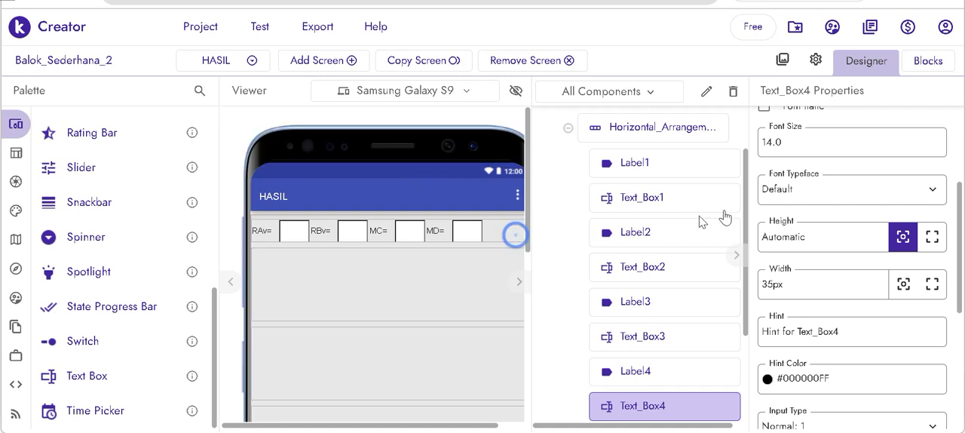
scroll(826, 194, "up", 2)
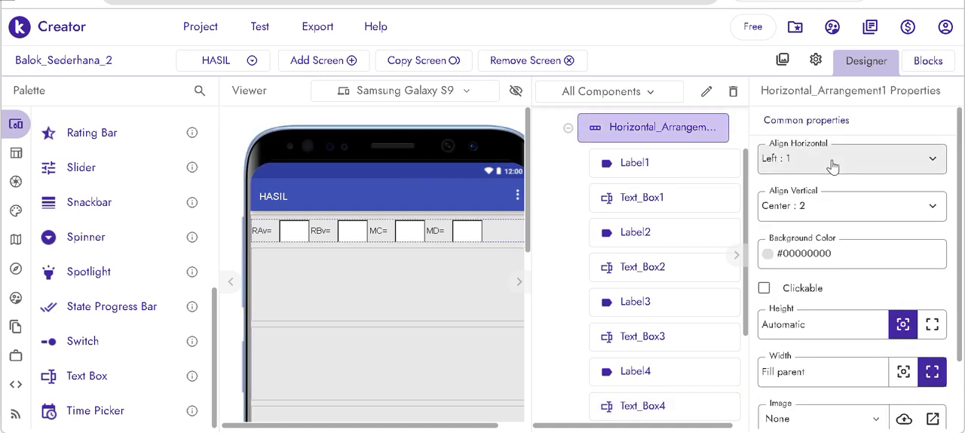
left_click(772, 161)
left_click(801, 219)
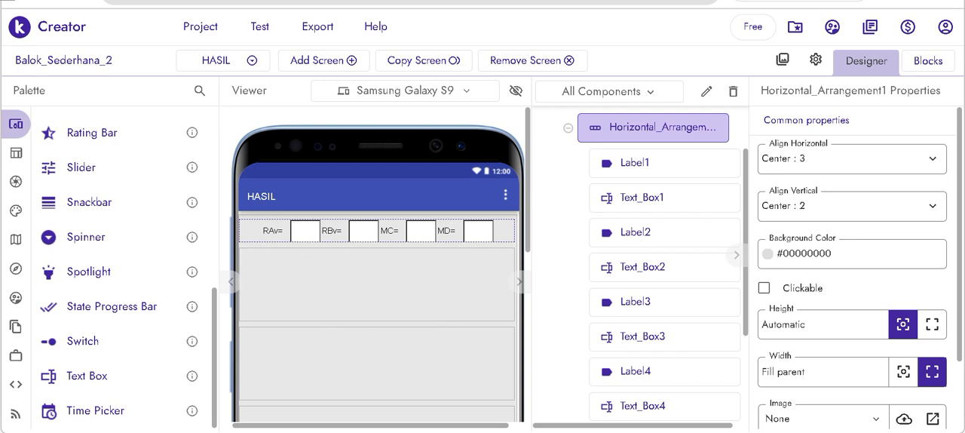
- Rename the text box after RAv= to Text_RAv and the one after RBv= to Text_RBv
left_click(305, 231)
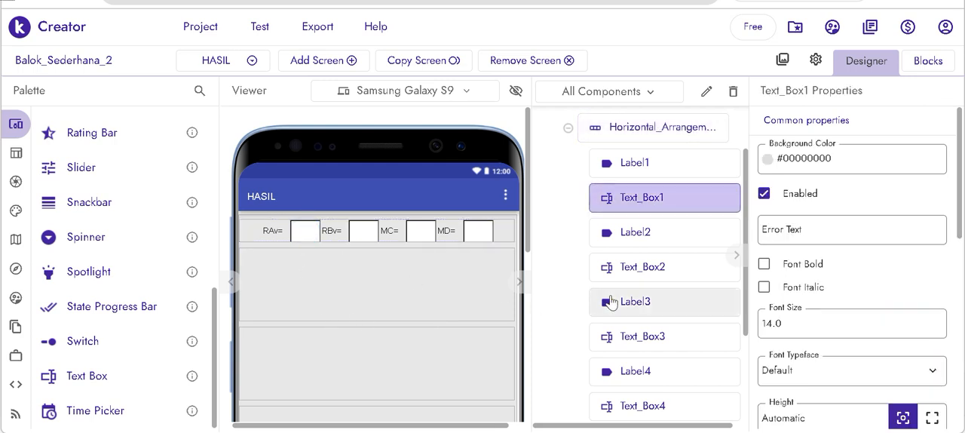
left_click(705, 92)
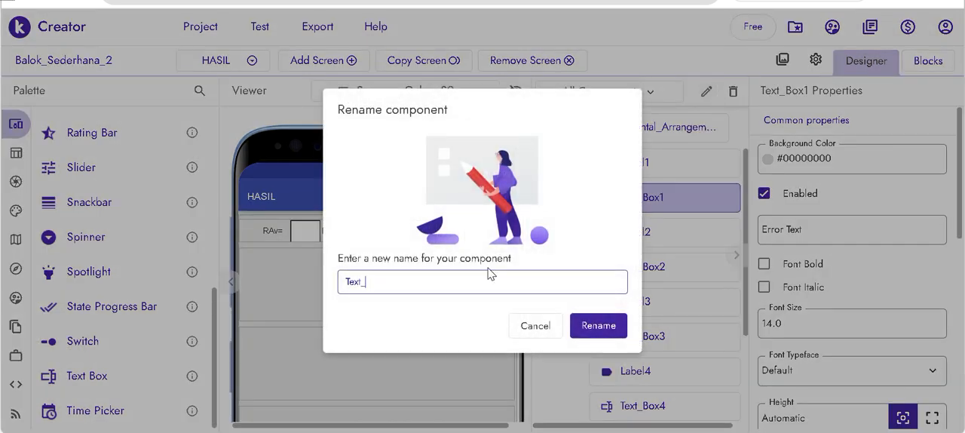
type("RAv")
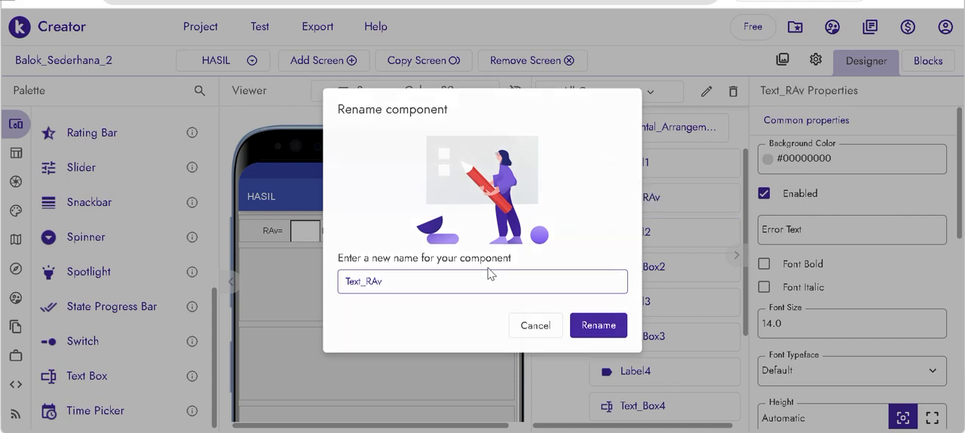
key("Return")
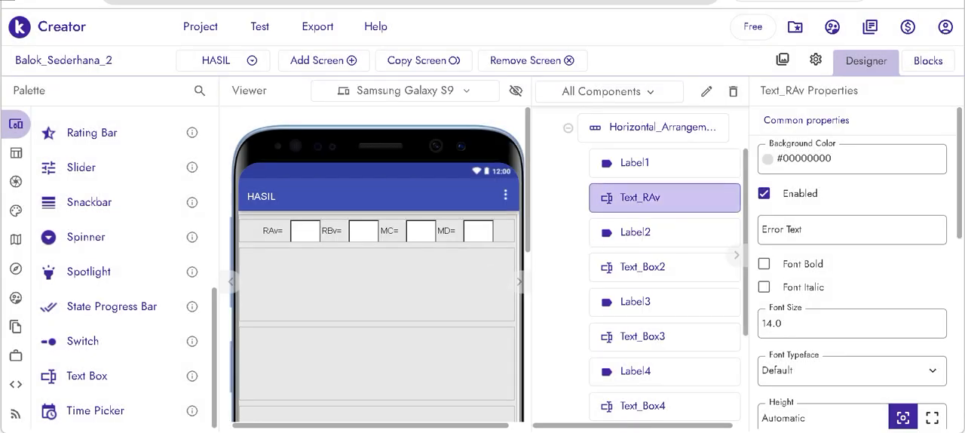
left_click(364, 230)
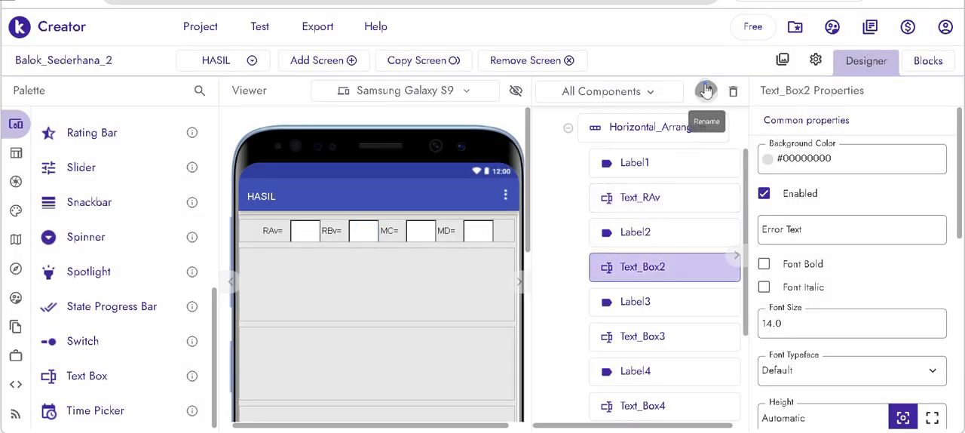
left_click(705, 91)
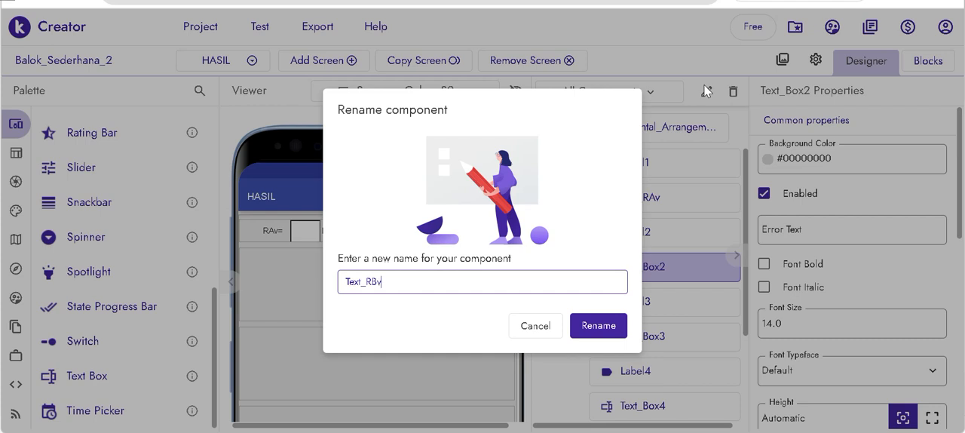
key("Return")
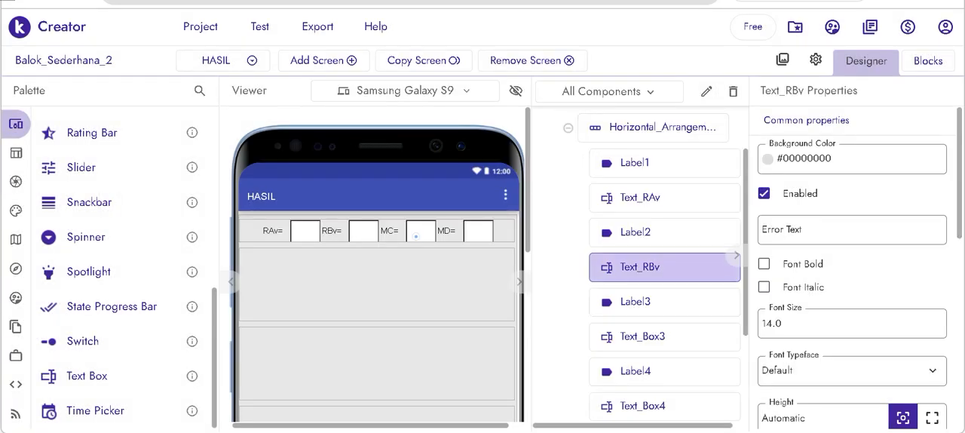
- Rename the text box after MC= to Text_MC and the one after MD= to Text_MD
left_click(415, 236)
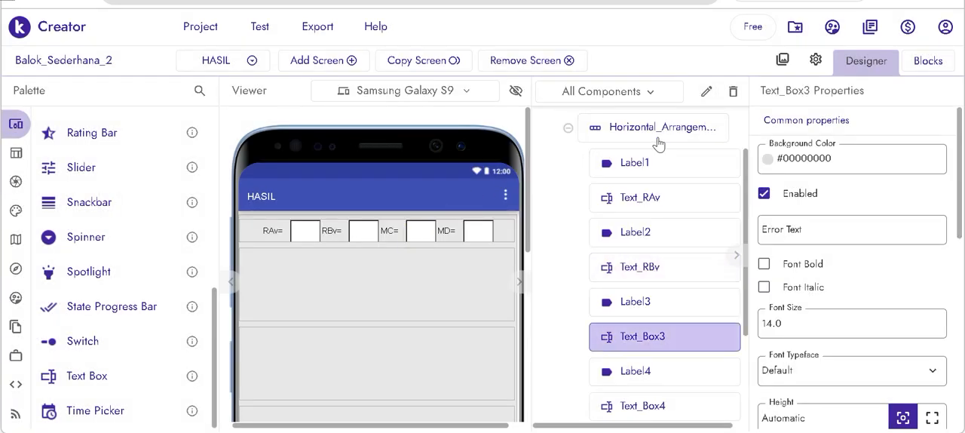
left_click(707, 91)
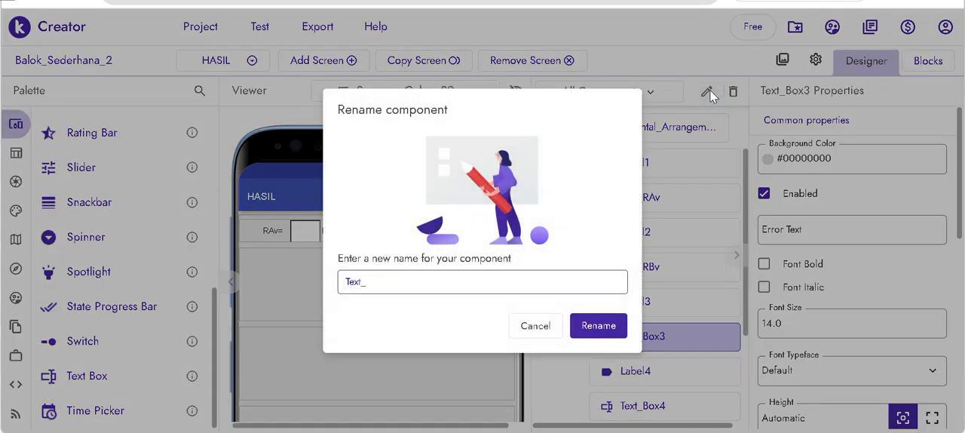
key("Return")
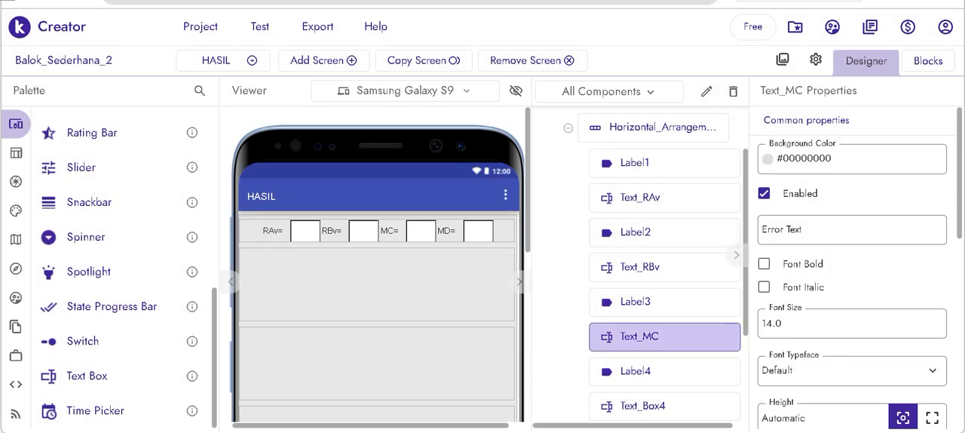
left_click(473, 232)
left_click(706, 93)
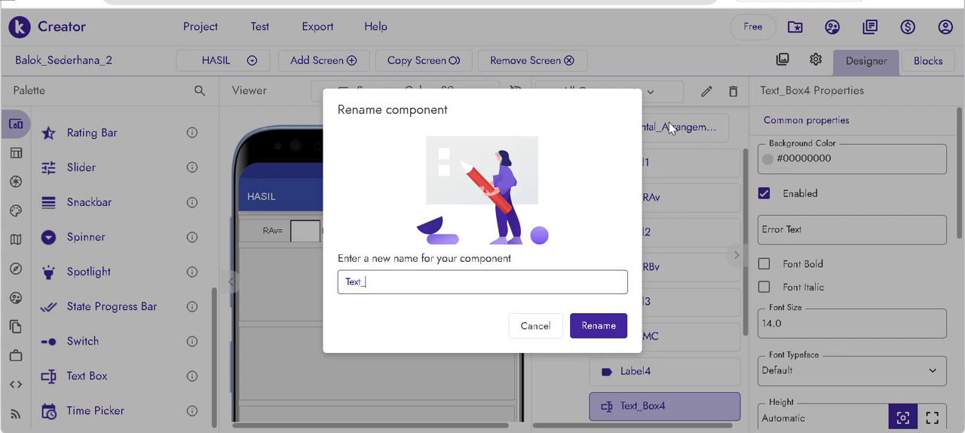
type("Text_MD")
key("Return")
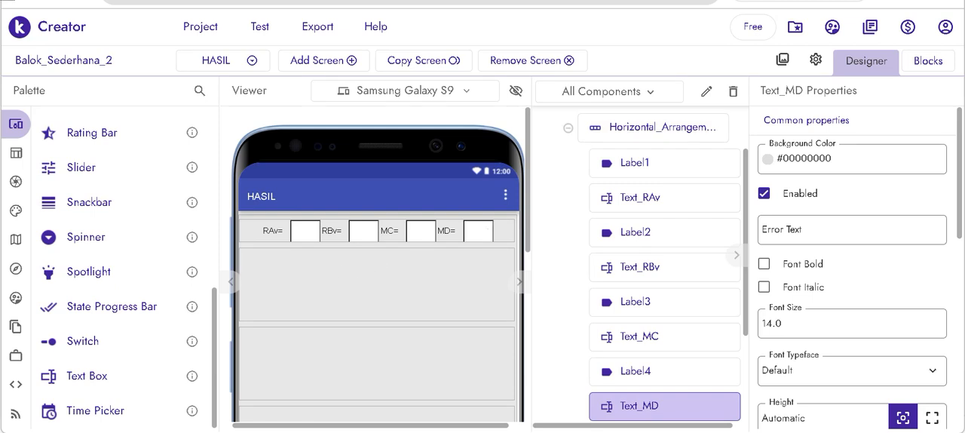
- Make the text boxes Text_RAv, Text_RBv, Text_MC and Text_MD read-only
left_click(305, 231)
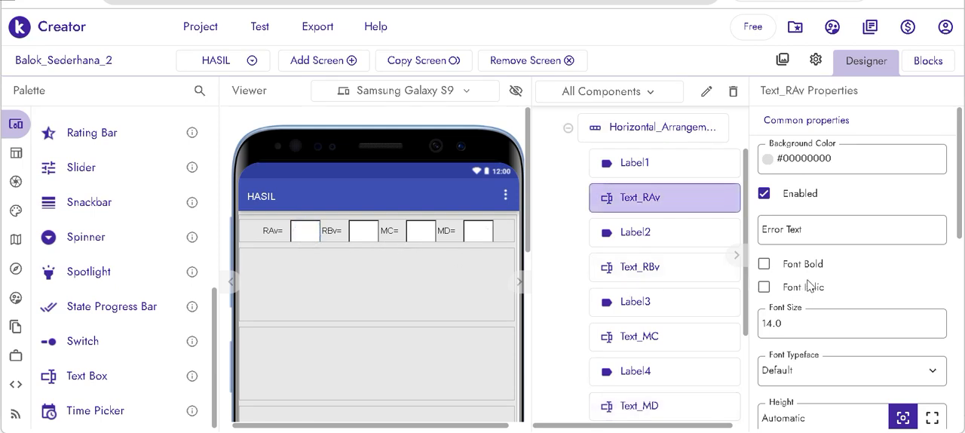
scroll(800, 276, "down", 3)
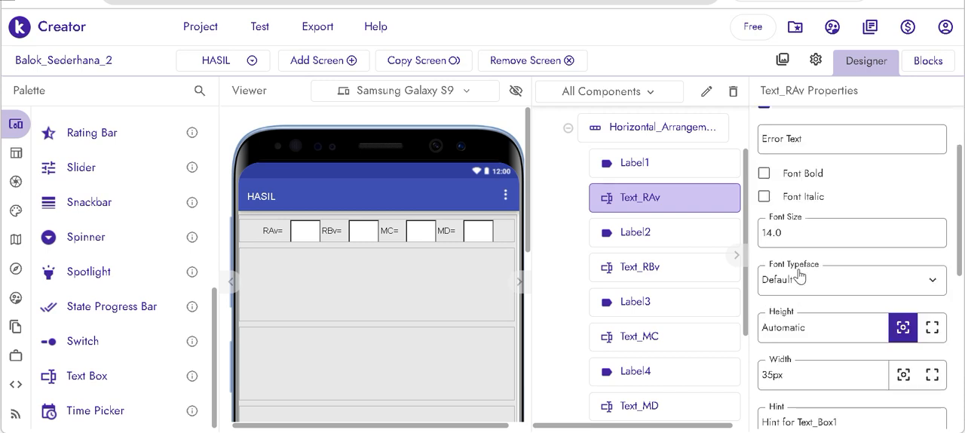
scroll(801, 276, "down", 3)
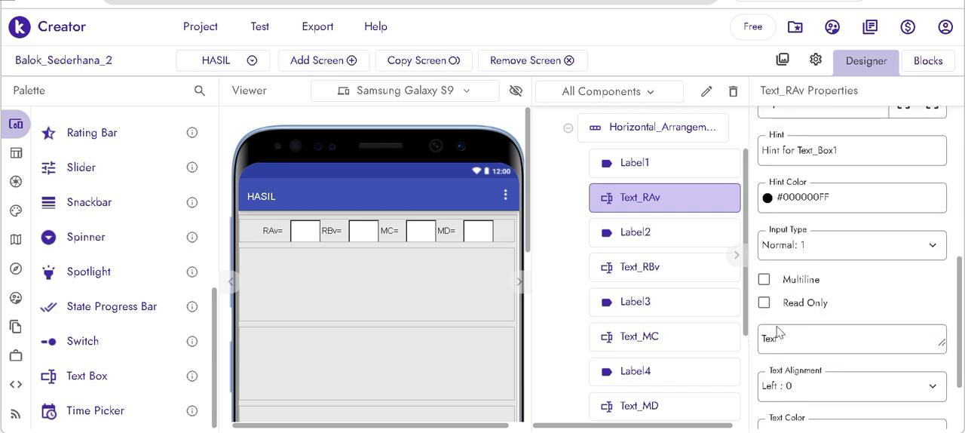
left_click(764, 303)
left_click(363, 231)
left_click(764, 302)
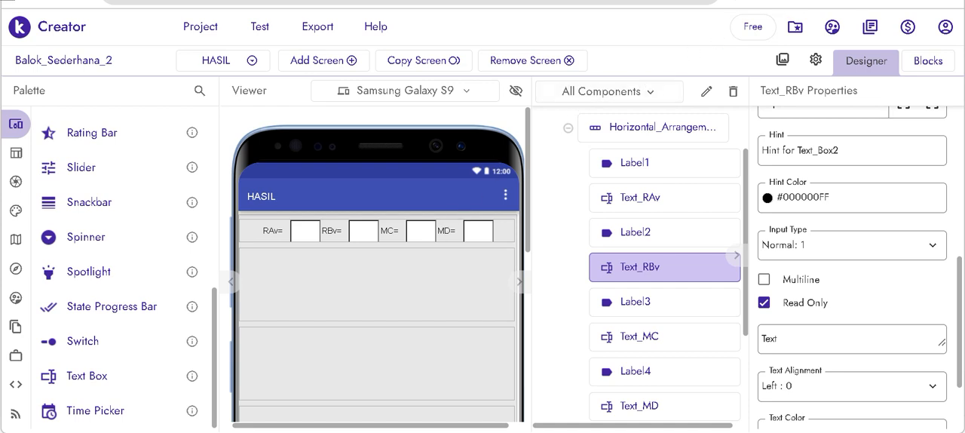
left_click(425, 226)
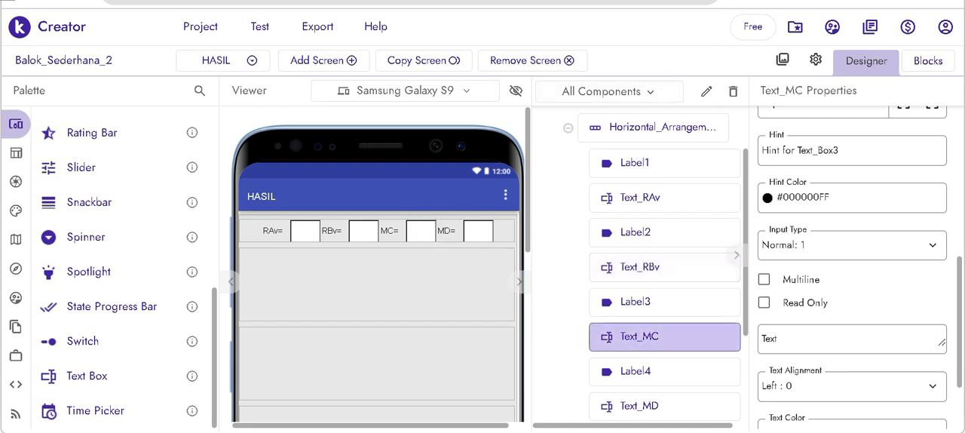
left_click(764, 302)
left_click(478, 231)
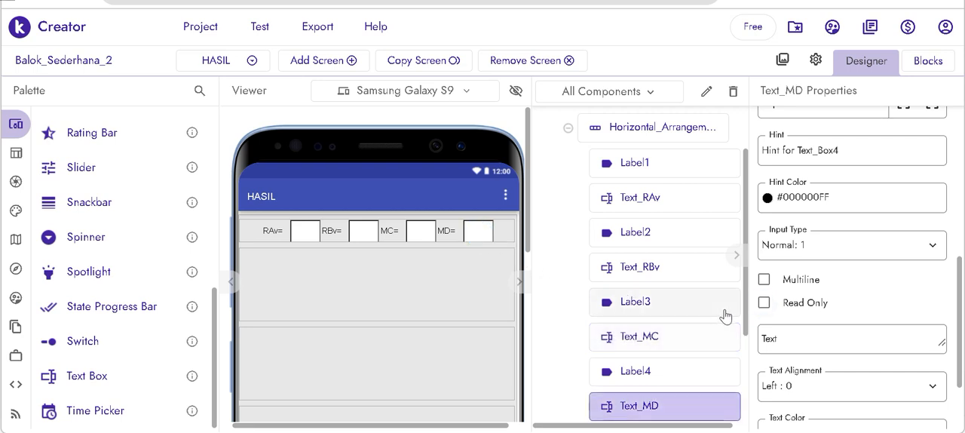
left_click(763, 303)
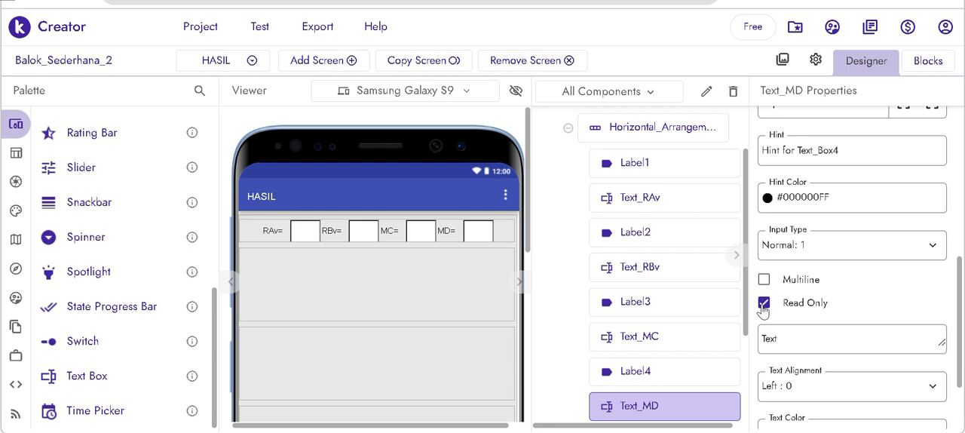
- Add a Label to the second Horizontal Arrangement and set its text to FX=
scroll(776, 324, "down", 2)
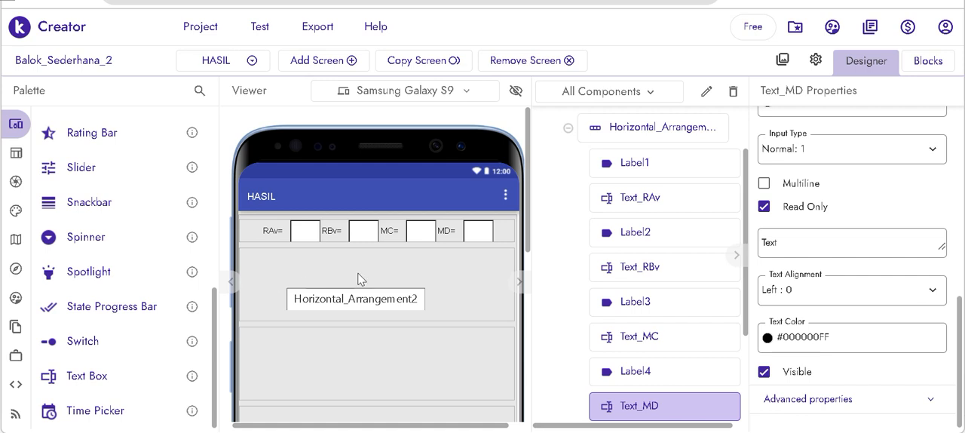
scroll(359, 273, "down", 1)
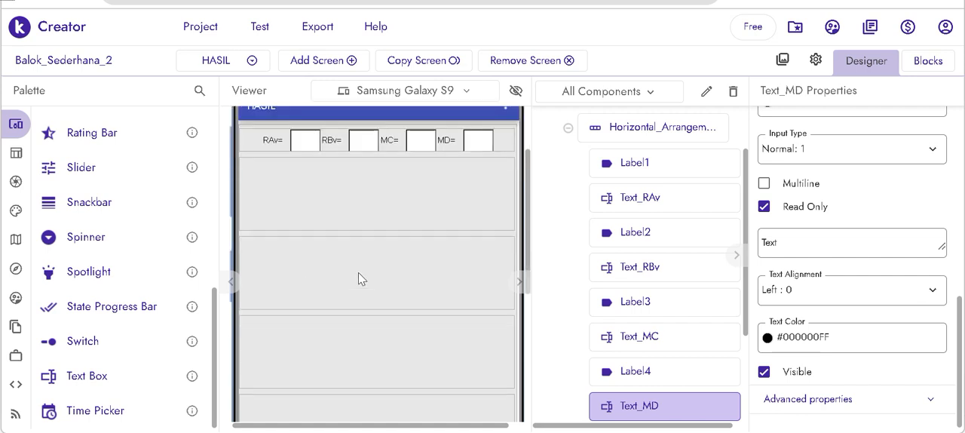
scroll(358, 272, "up", 1)
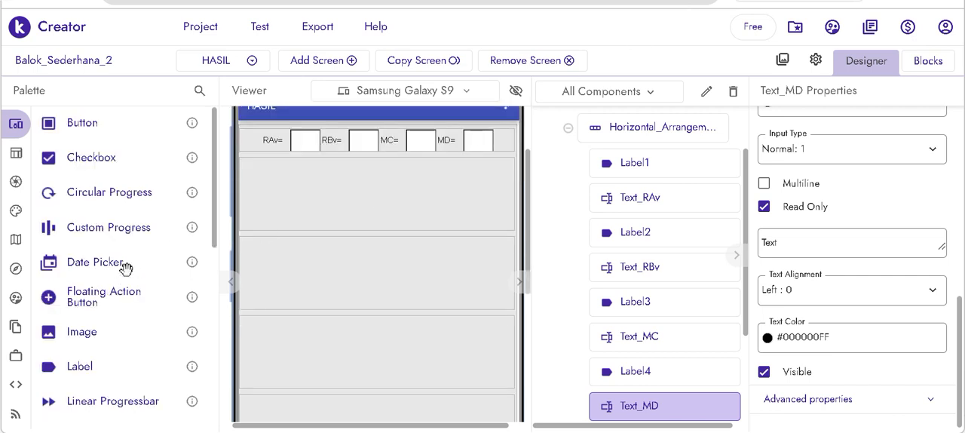
left_click_drag(98, 367, 346, 181)
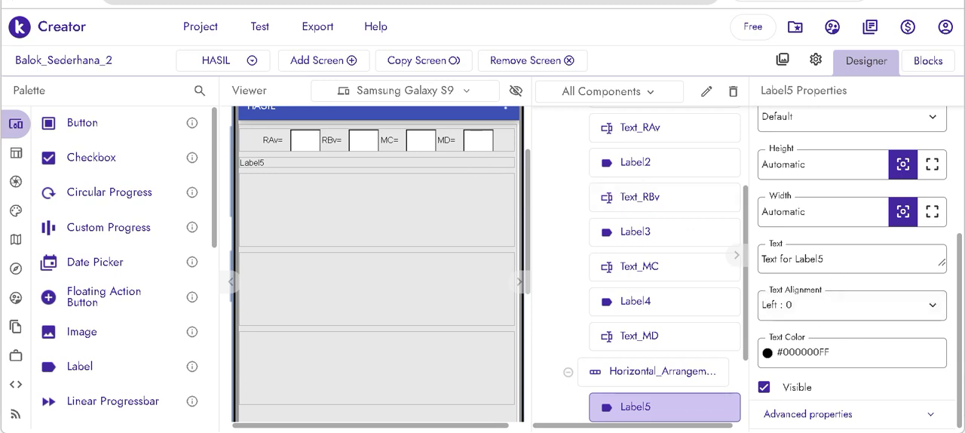
left_click(759, 258)
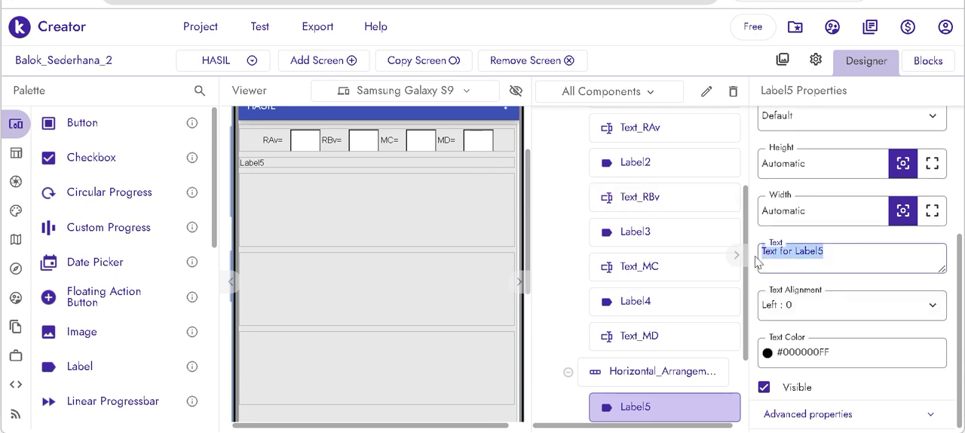
type("FX=")
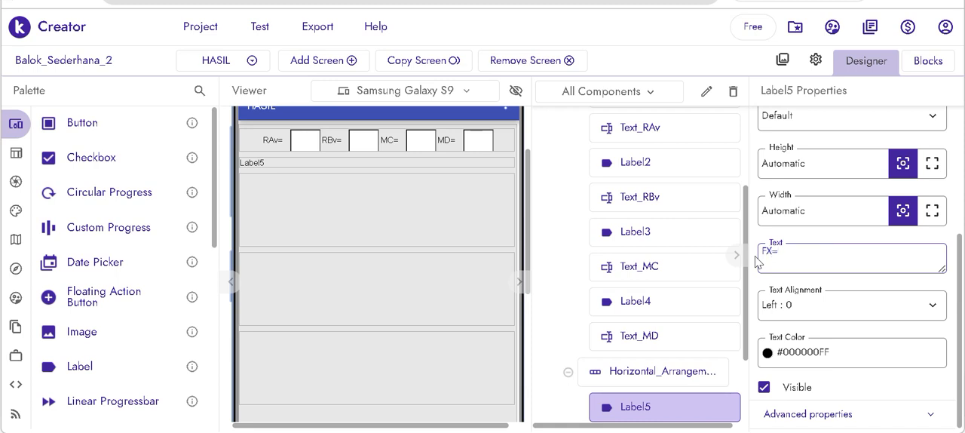
key("Return")
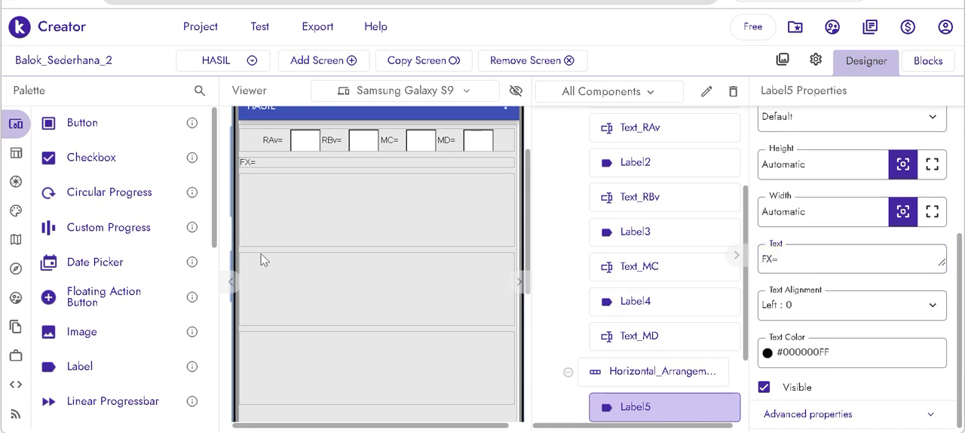
- Add a Text Box after the FX= label and set its width to 50 px
scroll(151, 341, "down", 4)
scroll(95, 362, "down", 2)
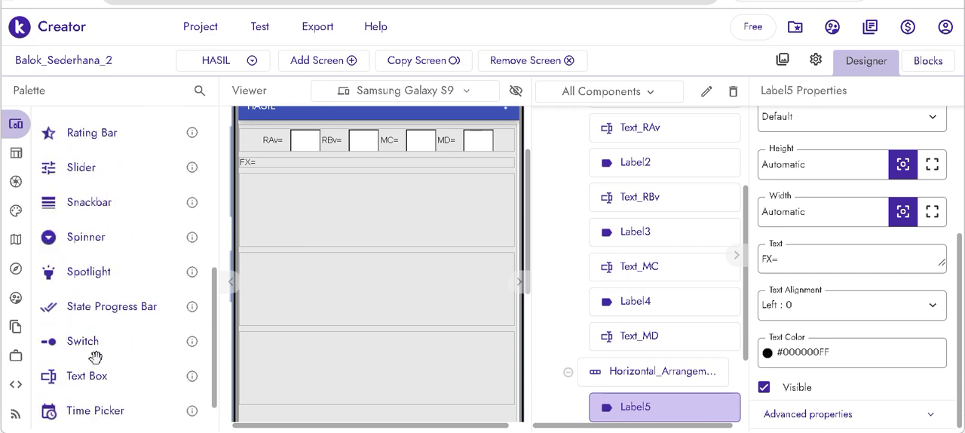
left_click_drag(88, 375, 299, 162)
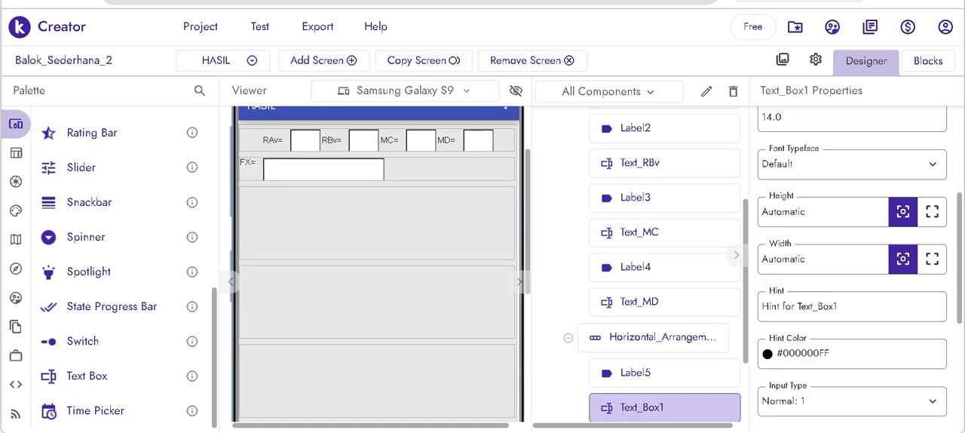
double_click(831, 276)
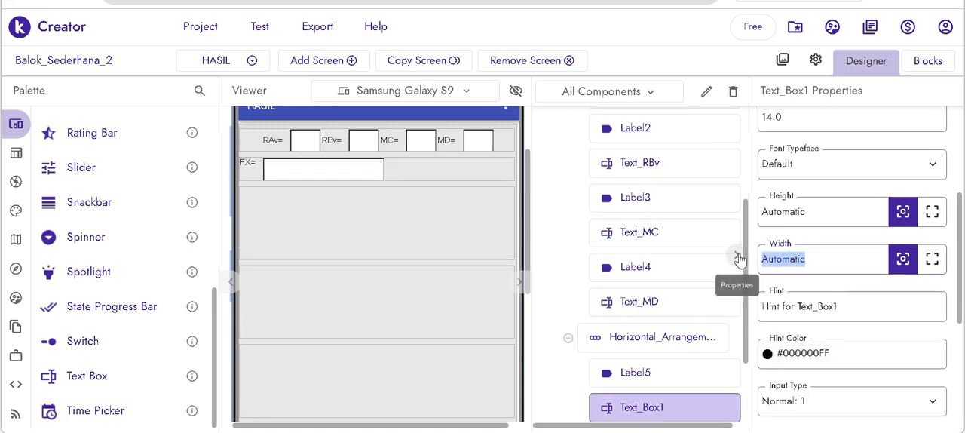
type("35")
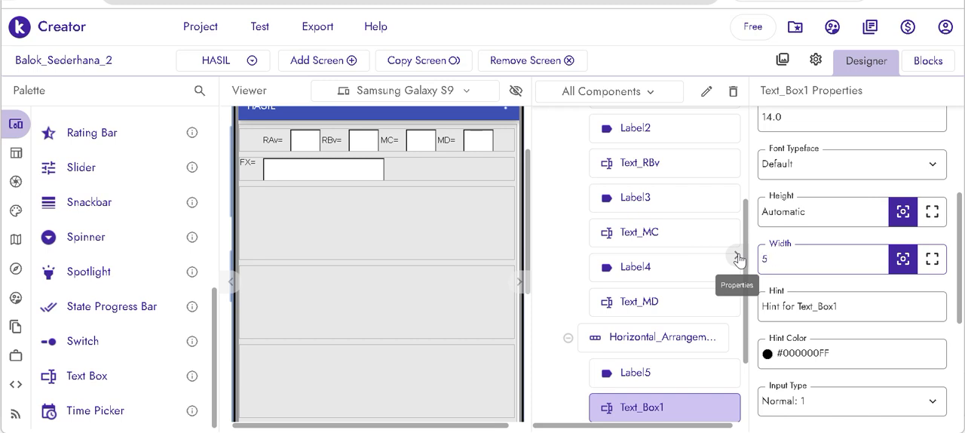
key("Return")
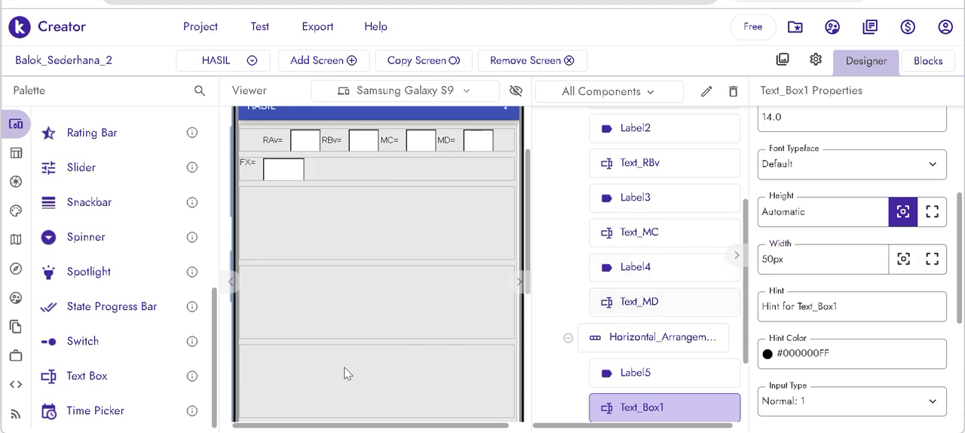
- Set the second Horizontal Arrangement's horizontal and vertical alignment to Center
left_click(479, 159)
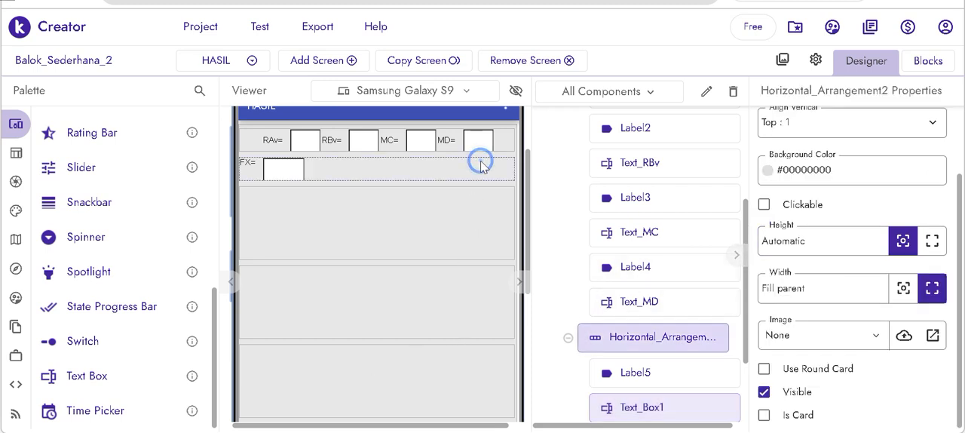
left_click(815, 157)
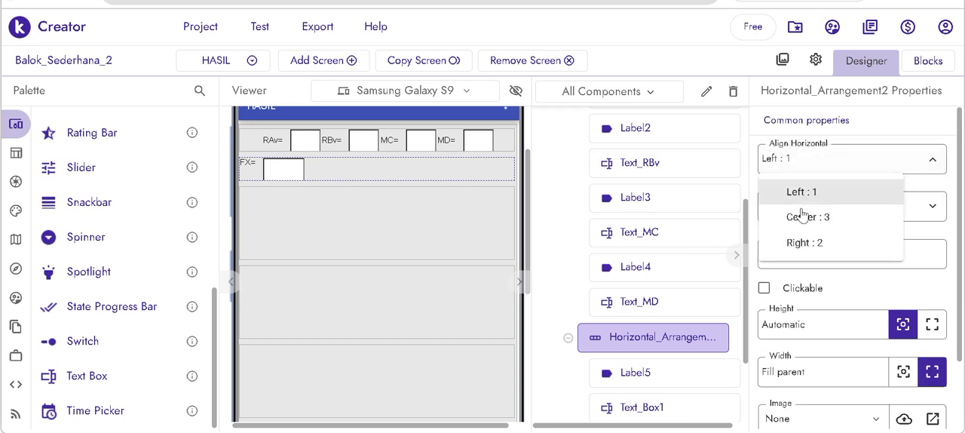
left_click(801, 218)
left_click(798, 205)
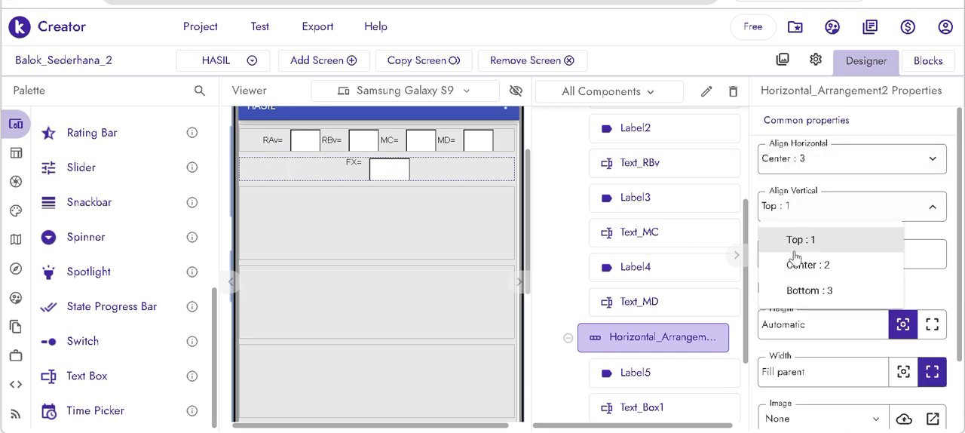
left_click(796, 266)
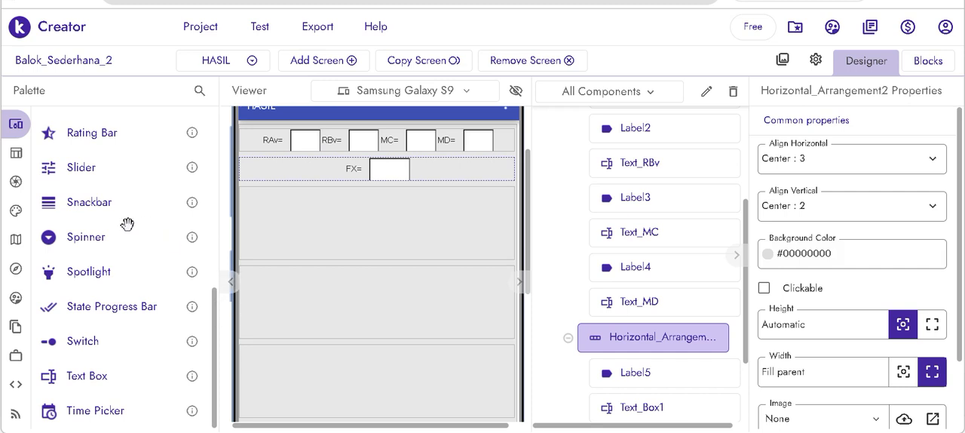
- Add a Label after the text box in the FX= row and set its text to MX=
scroll(125, 219, "up", 4)
left_click_drag(88, 229, 453, 178)
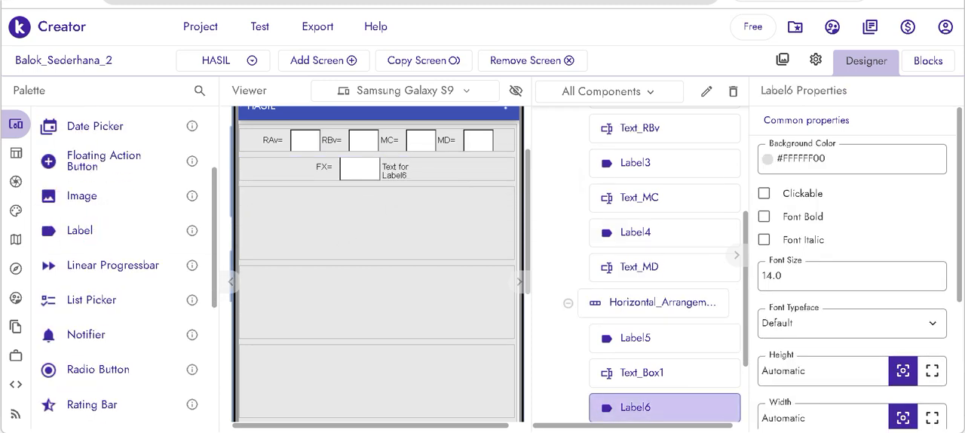
scroll(829, 339, "down", 3)
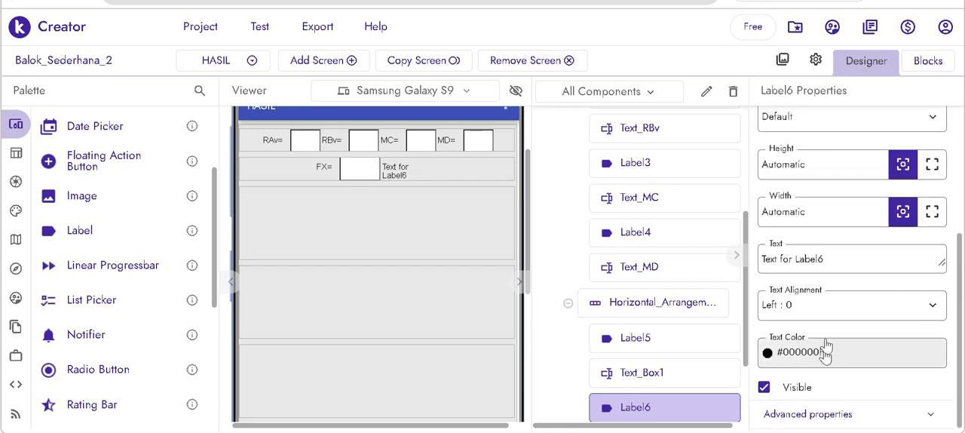
left_click_drag(825, 253, 684, 267)
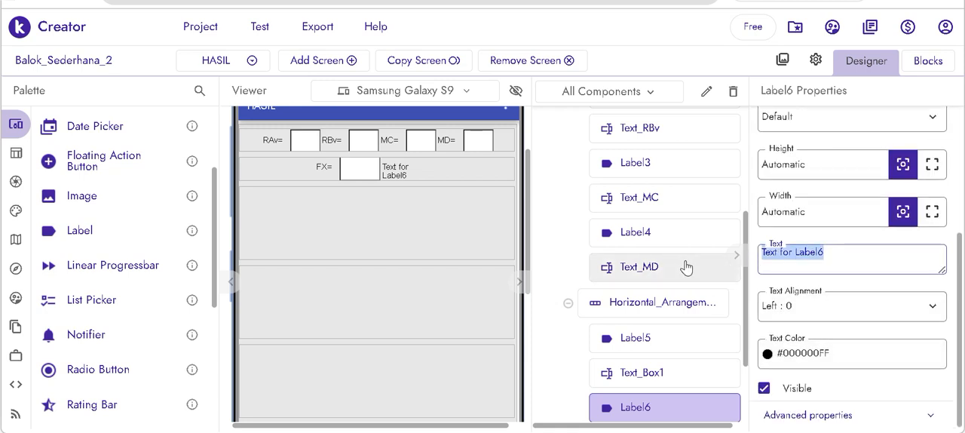
type("MX=")
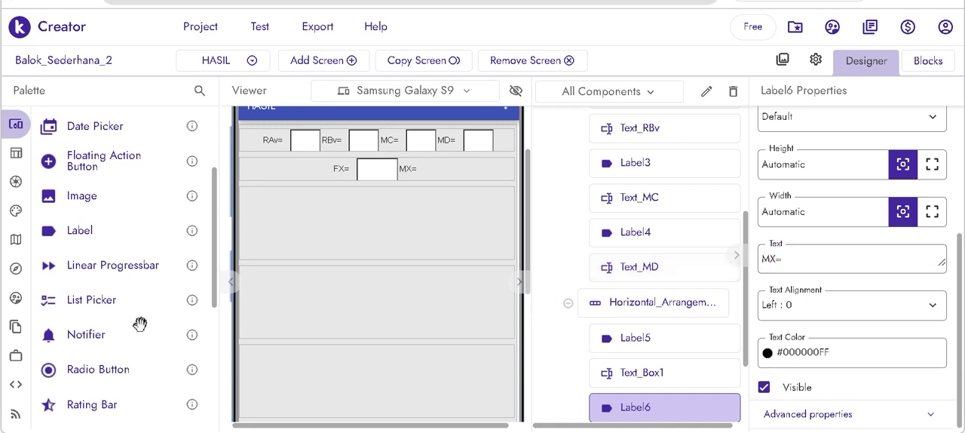
- Add a Text Box after the MX= label and set its width to 50 px
scroll(132, 332, "down", 4)
left_click_drag(98, 370, 466, 167)
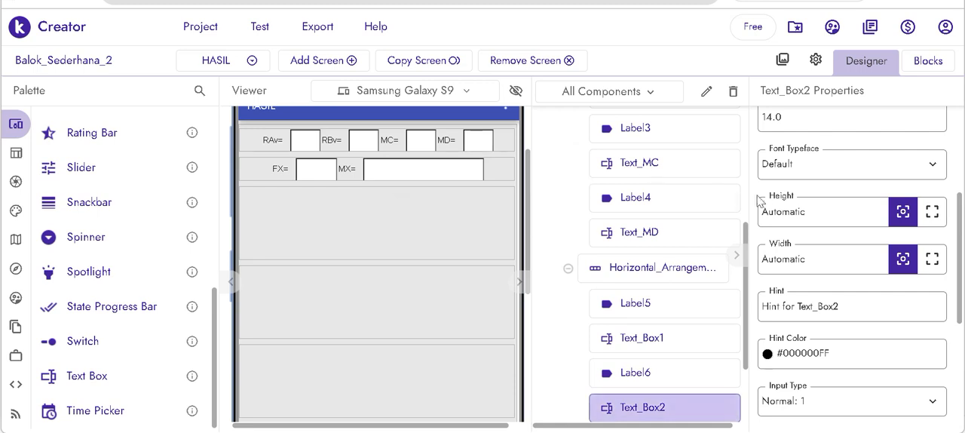
double_click(804, 259)
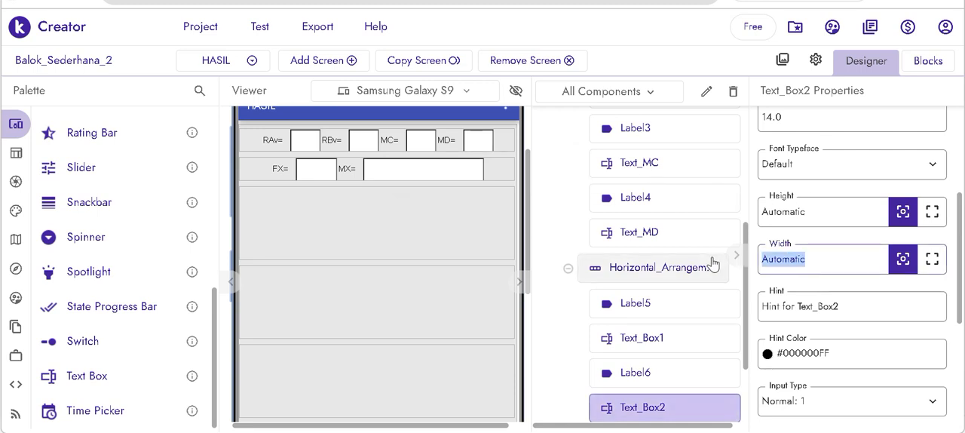
type("50px")
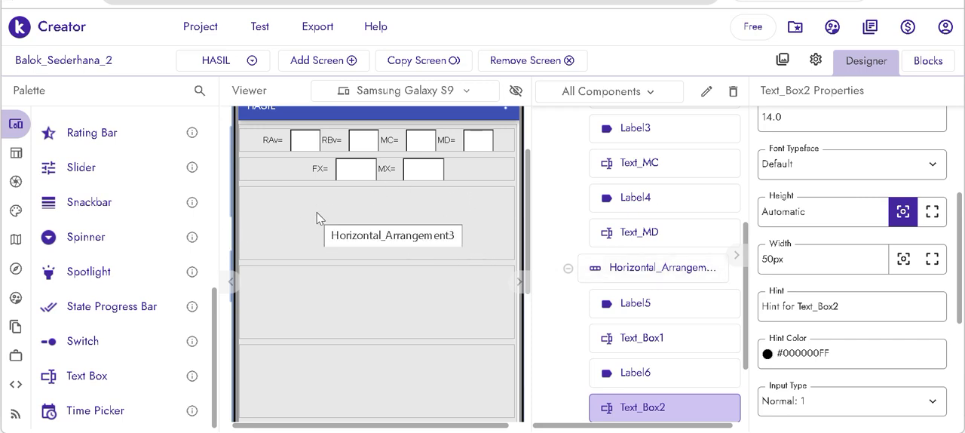
- Add three Buttons side by side to the third Horizontal Arrangement, below the FX= and MX= row
scroll(123, 181, "up", 5)
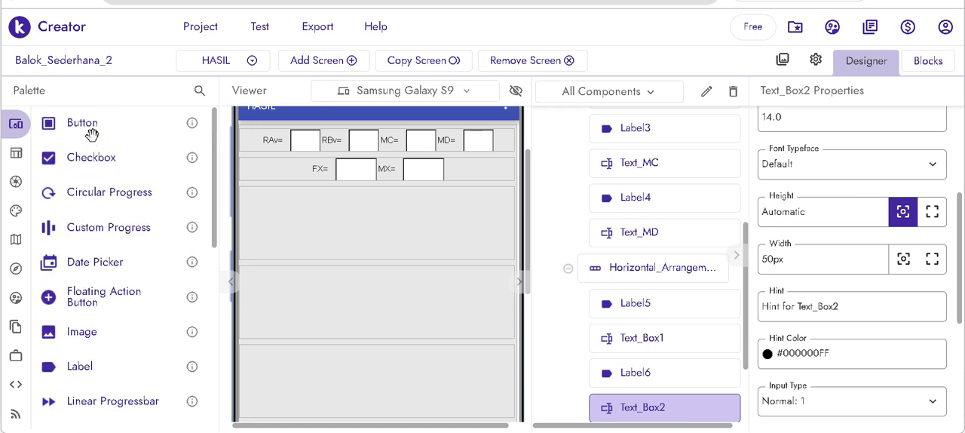
left_click_drag(94, 125, 311, 236)
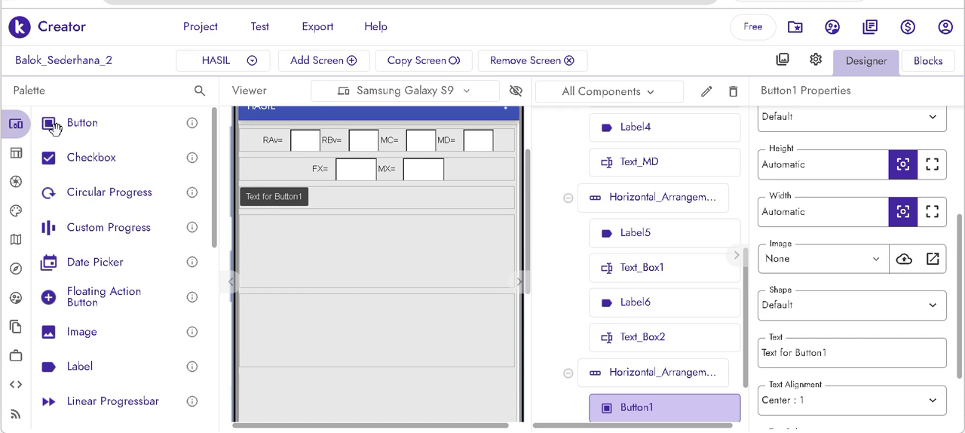
left_click_drag(53, 127, 355, 205)
left_click_drag(93, 123, 450, 210)
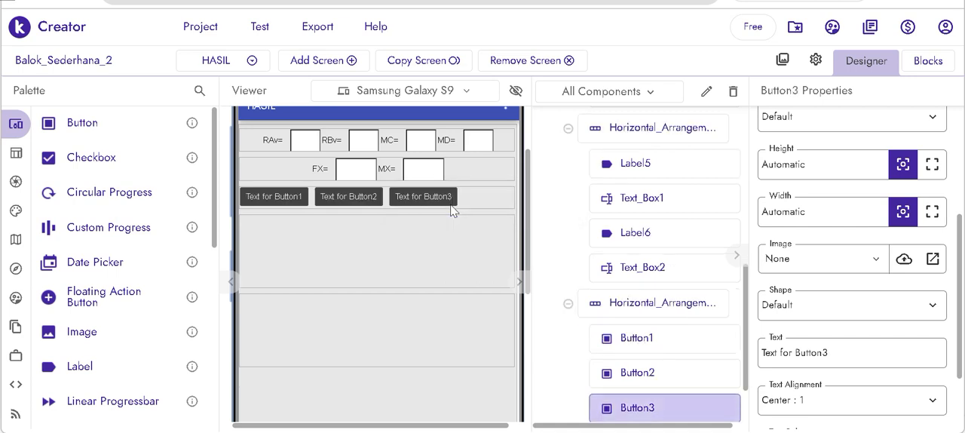
- Set the text of the first button in the third Horizontal Arrangement to GAMBAR SFD
left_click(617, 334)
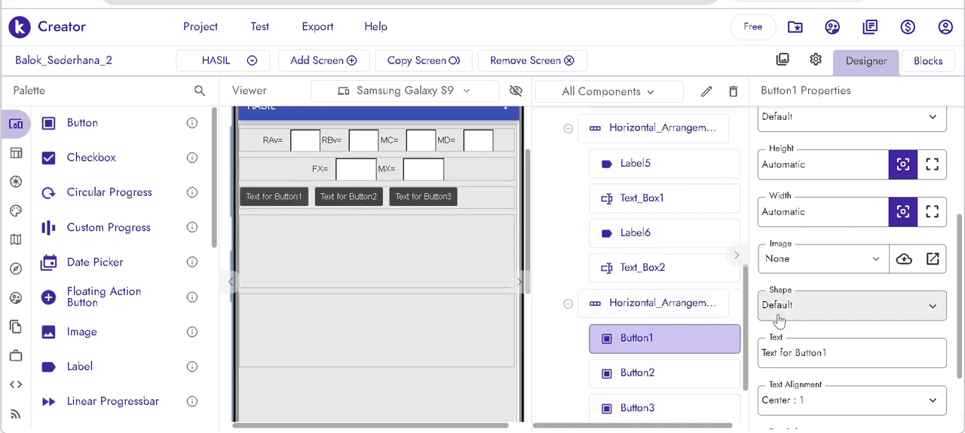
left_click_drag(829, 352, 746, 352)
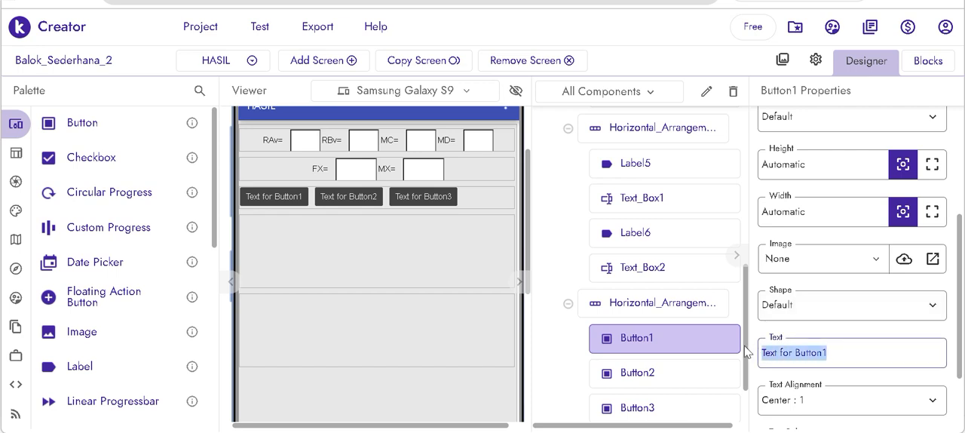
type("GA")
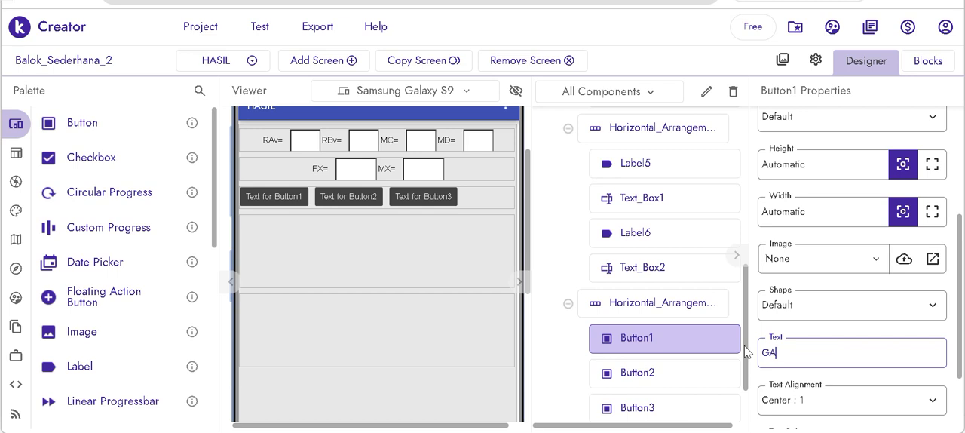
type("MBAR SFD")
left_click(745, 352)
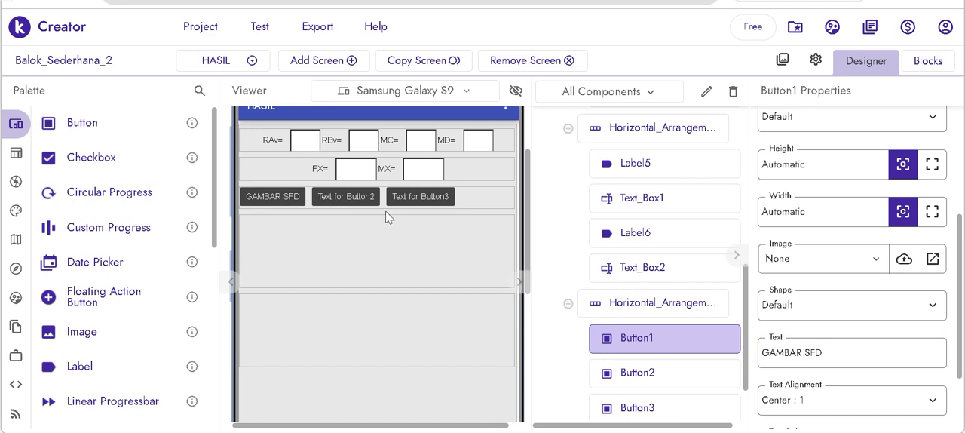
- Set the second button's text to GAMBAR BMD
left_click(361, 199)
left_click_drag(829, 352, 746, 354)
type("GA")
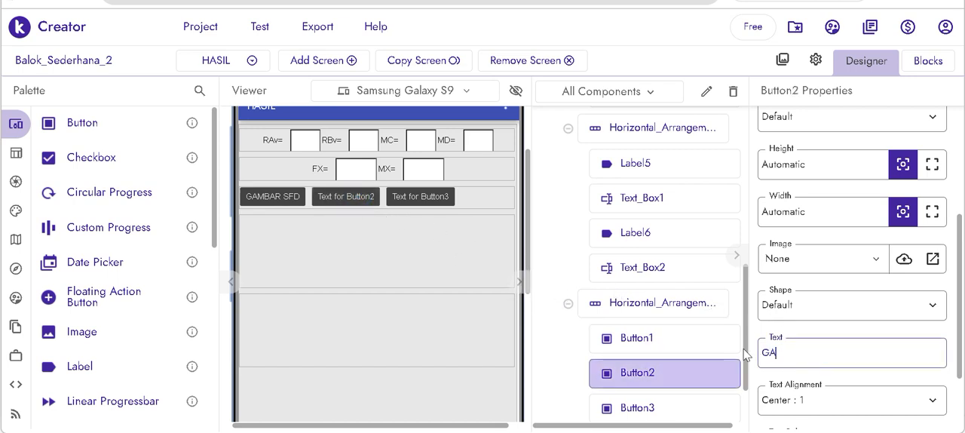
type("MBAR BMD")
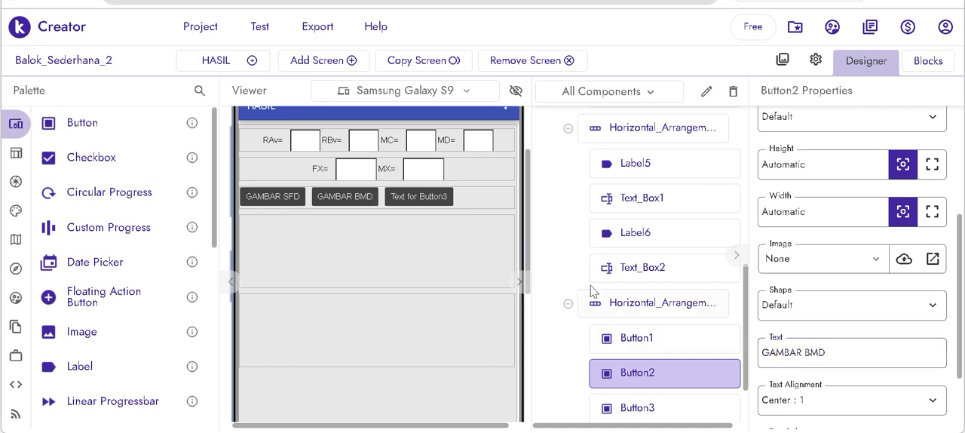
- Set the third button's text to HITUNG ULANG
left_click(434, 196)
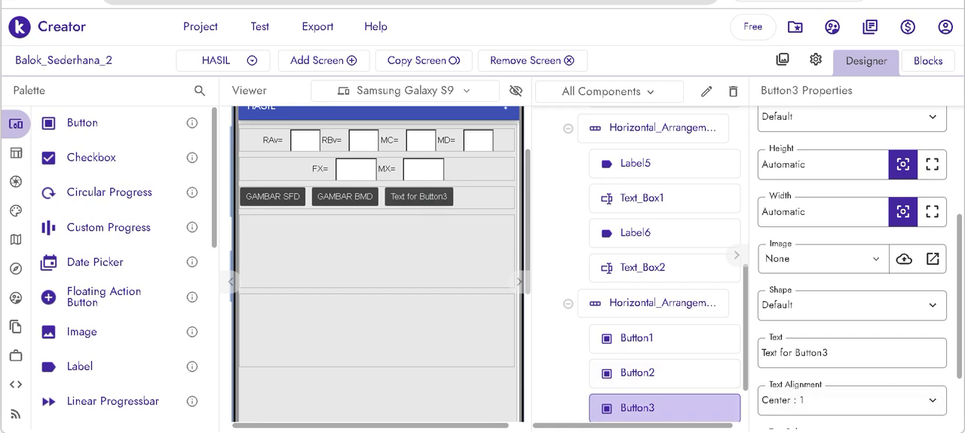
left_click_drag(834, 353, 717, 360)
type("HITU")
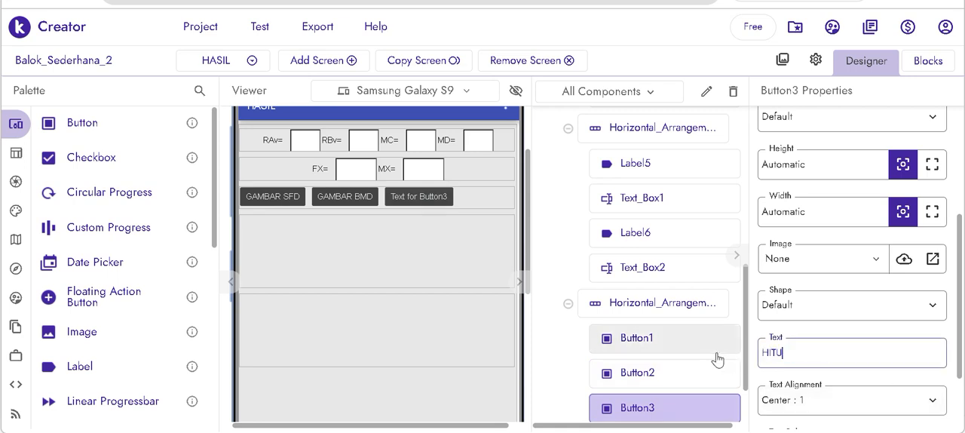
type("NG ULANG")
key("Return")
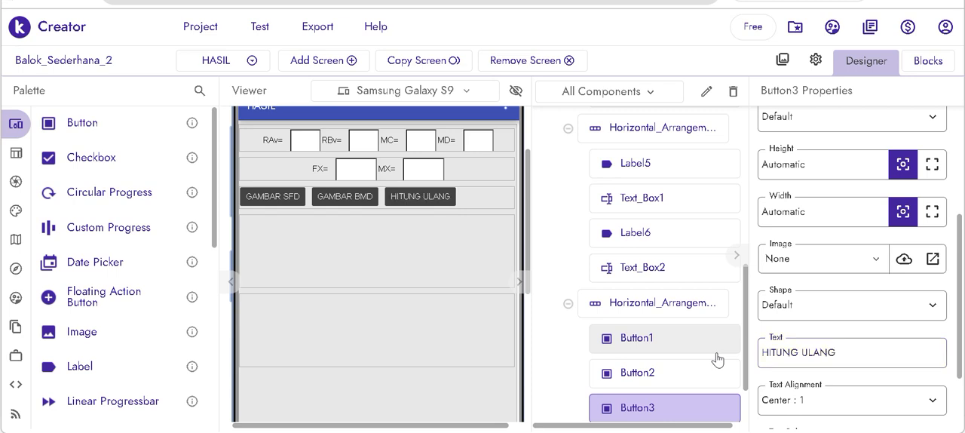
- Set the horizontal alignment of the Horizontal Arrangement holding the three buttons to Center
left_click(478, 193)
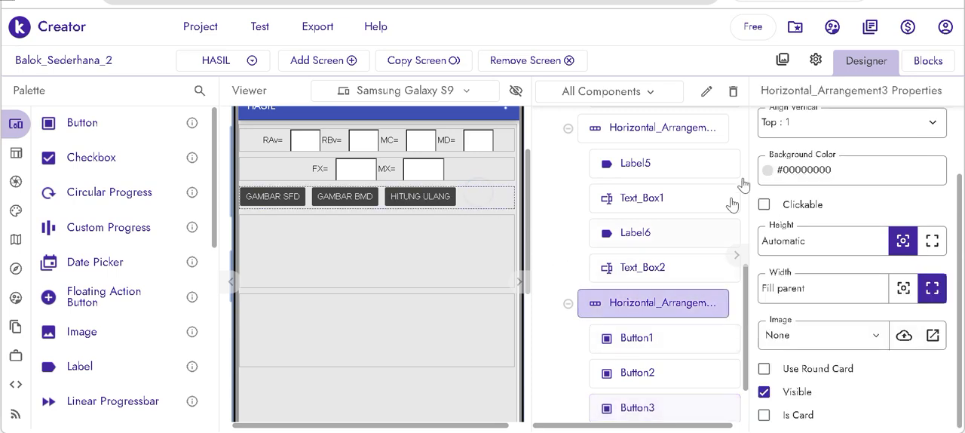
scroll(818, 143, "up", 2)
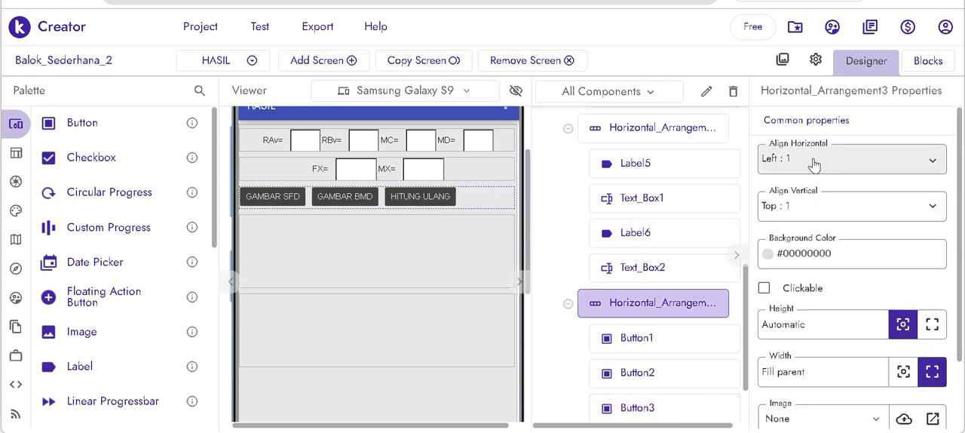
left_click(814, 165)
left_click(812, 220)
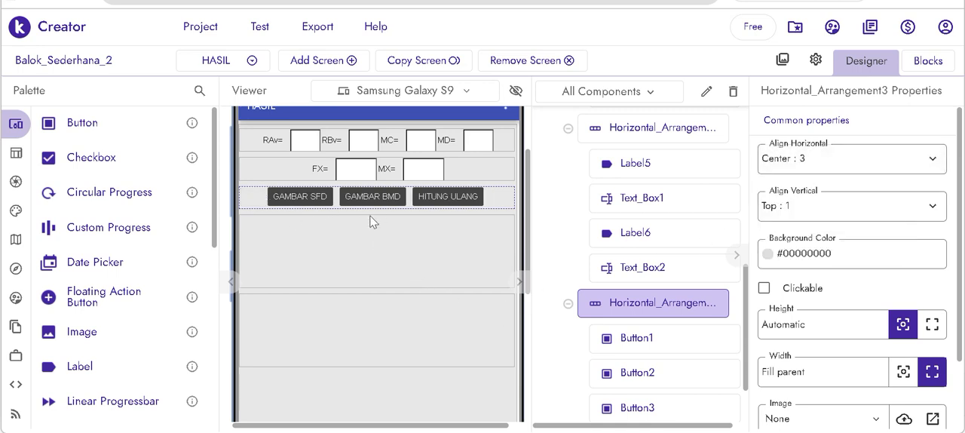
left_click(279, 243)
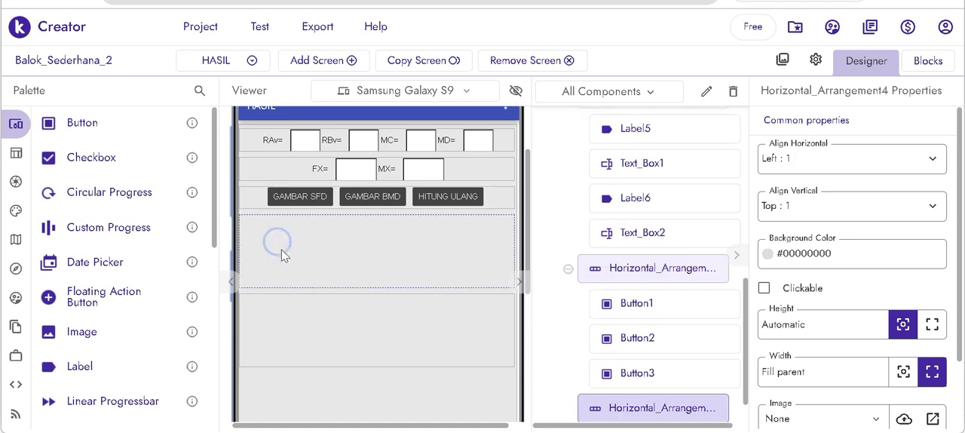
left_click(311, 334)
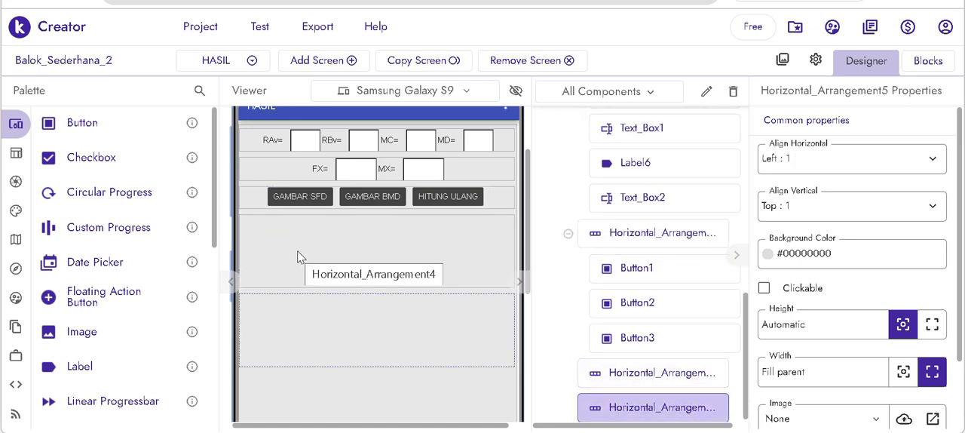
left_click(297, 251)
left_click(324, 325)
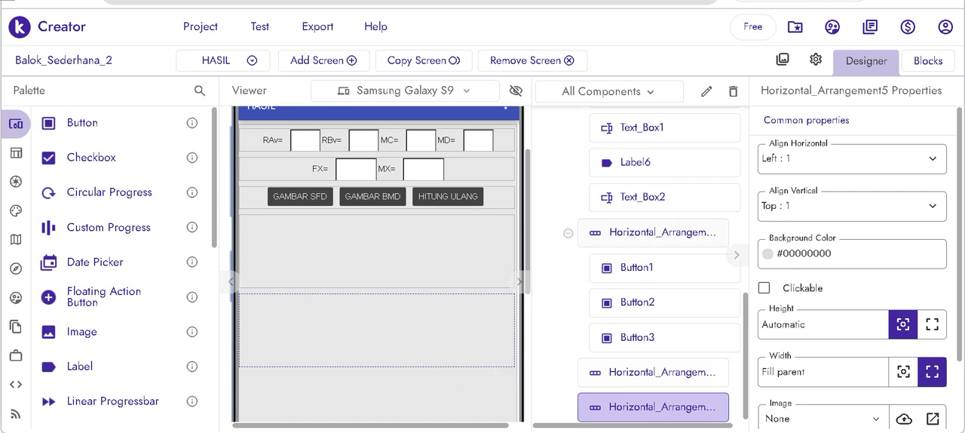
- Switch to Screen1 and set the horizontal alignment of the L1, L2, L3 and X input row to Center
left_click(217, 60)
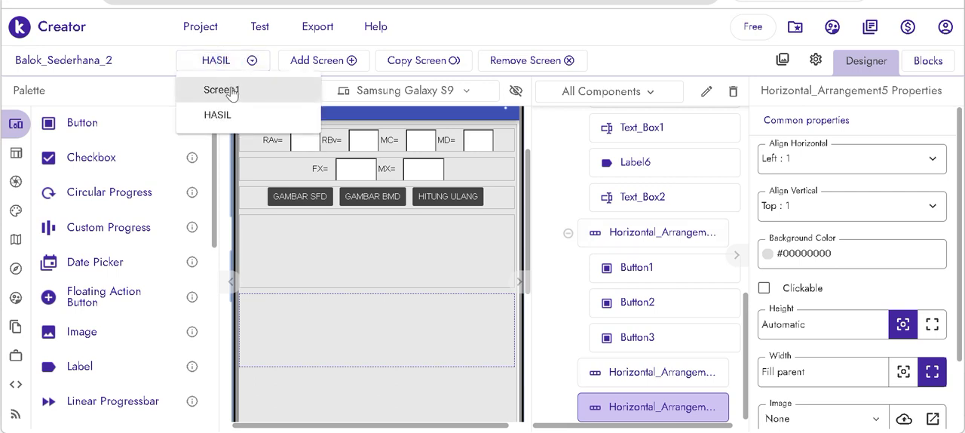
left_click(230, 89)
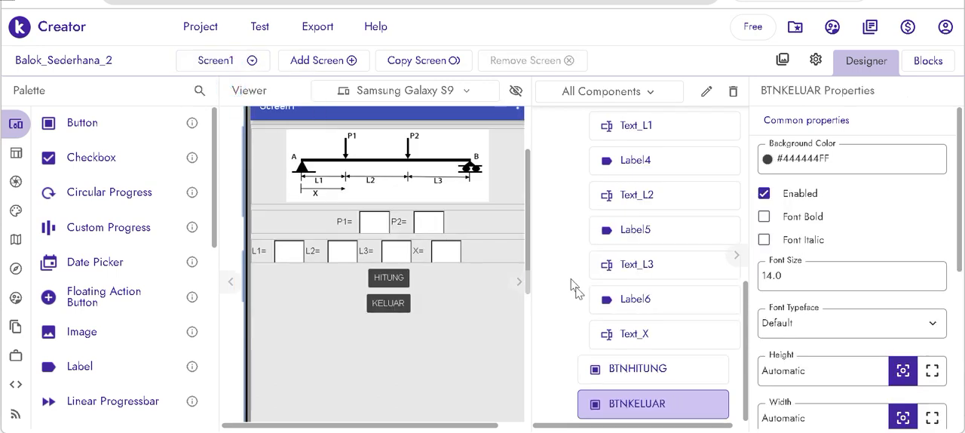
scroll(702, 343, "up", 1)
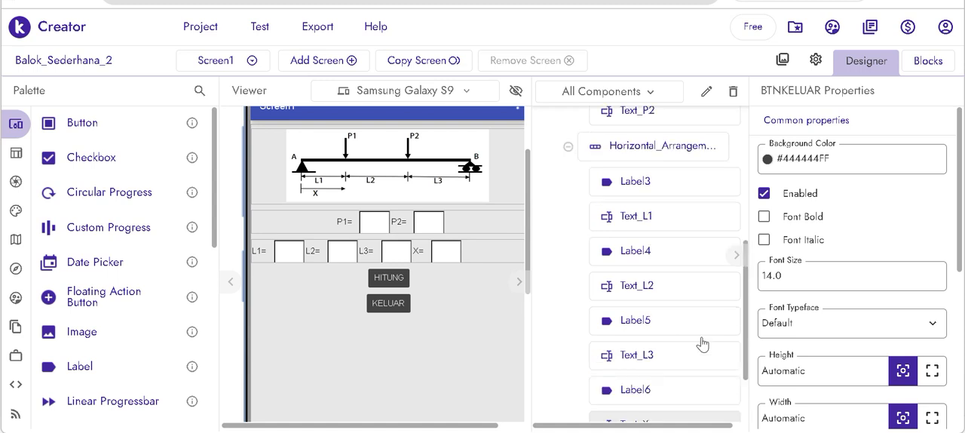
left_click(508, 255)
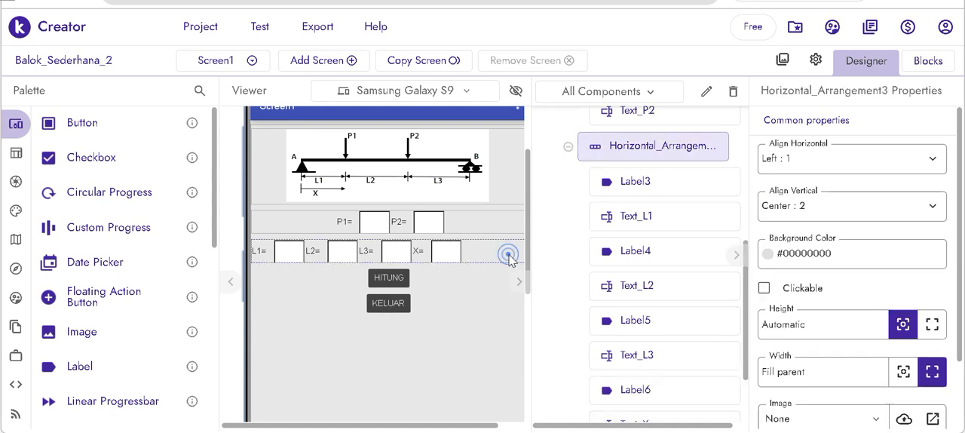
left_click(816, 157)
left_click(810, 217)
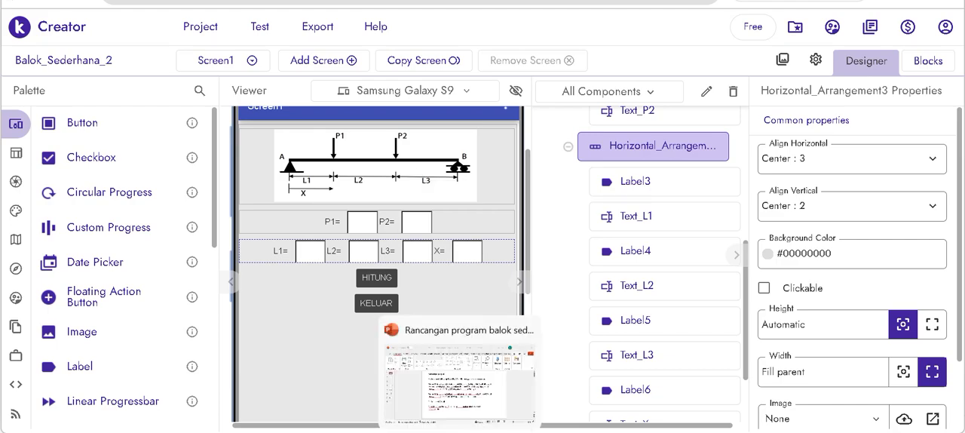
- Review the program design slide in PowerPoint for how data is calculated, stored and passed between screens, and return to Kodular Creator
left_click(459, 432)
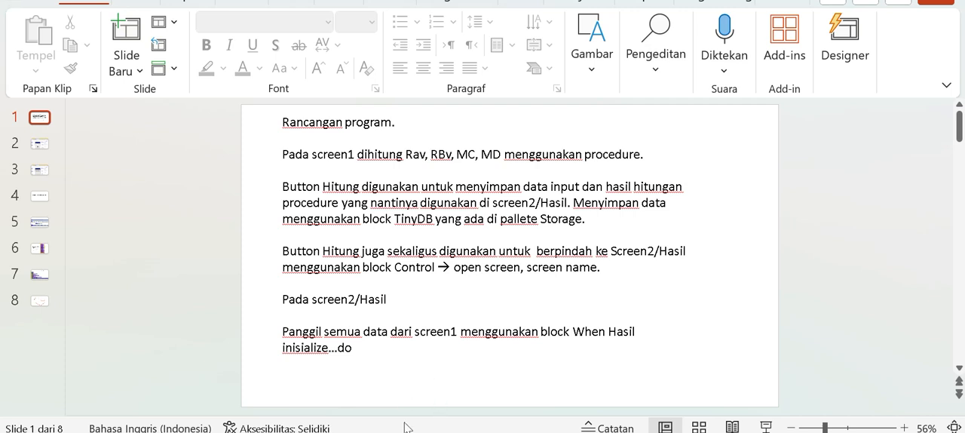
mouse_move(394, 432)
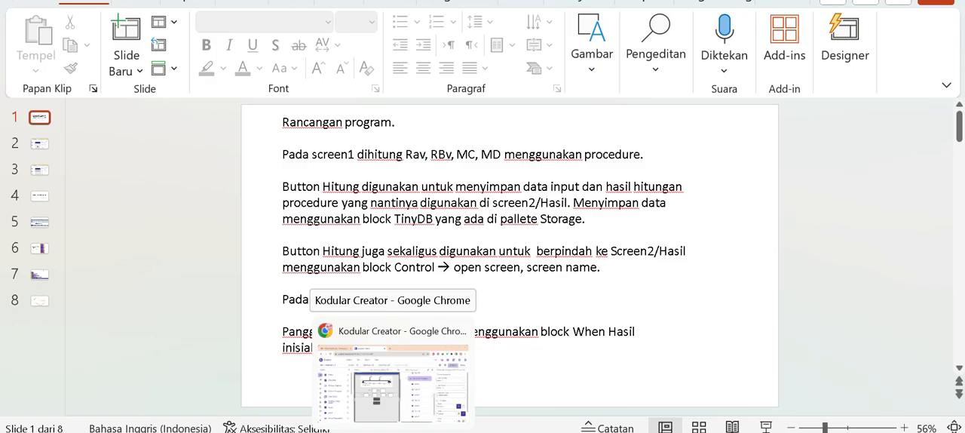
left_click(394, 432)
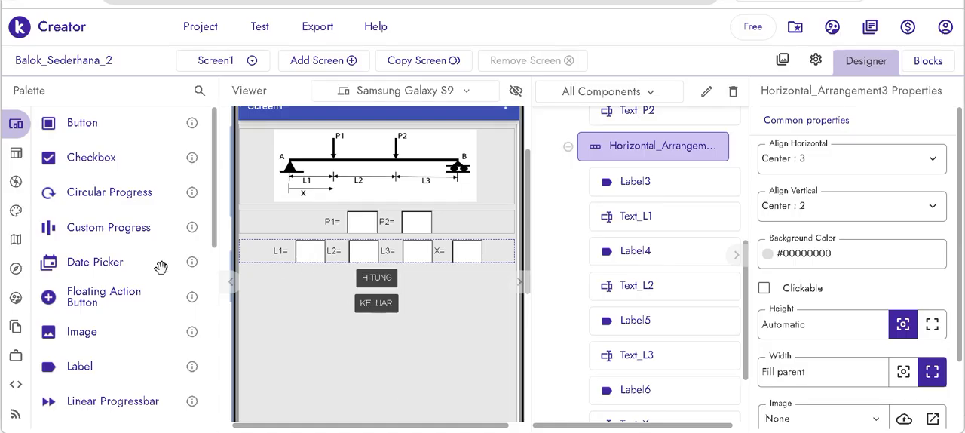
- Show the Storage components available for Screen1
mouse_move(16, 189)
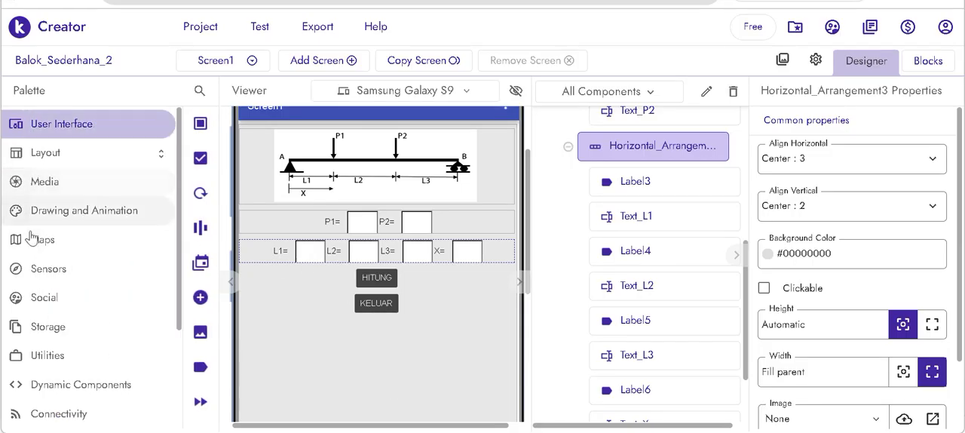
left_click(48, 327)
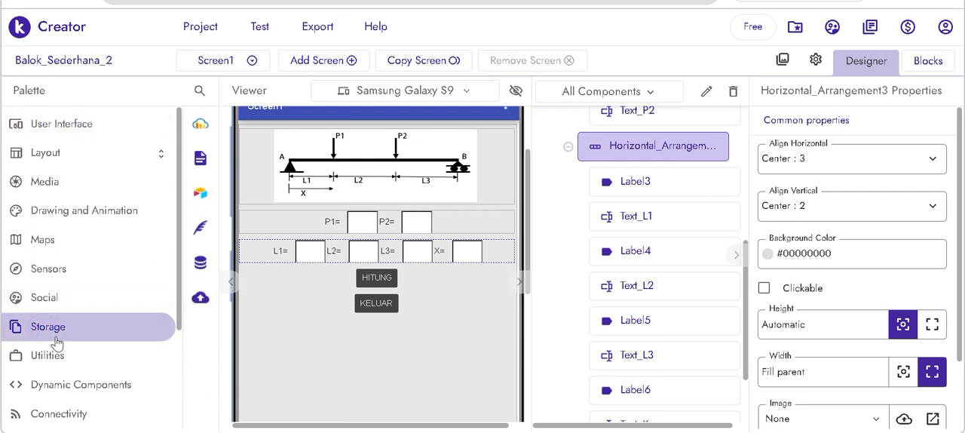
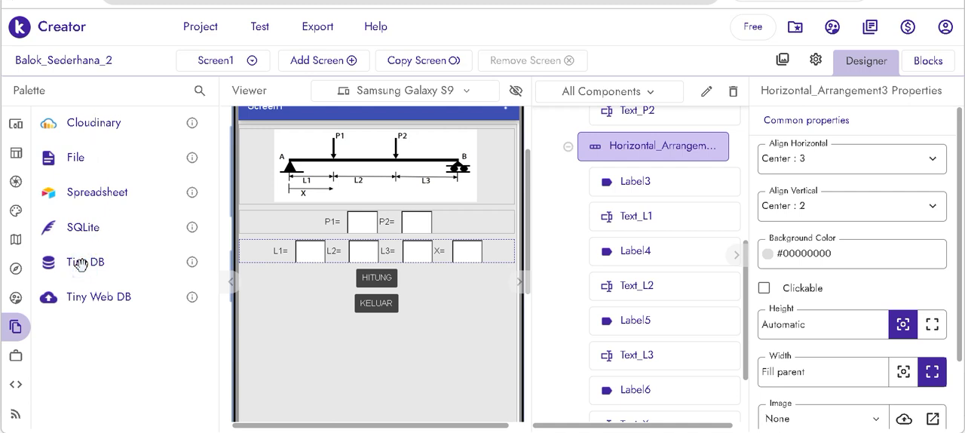
- Add a Tiny DB component to Screen1 and another one to the HASIL screen
left_click_drag(91, 263, 341, 367)
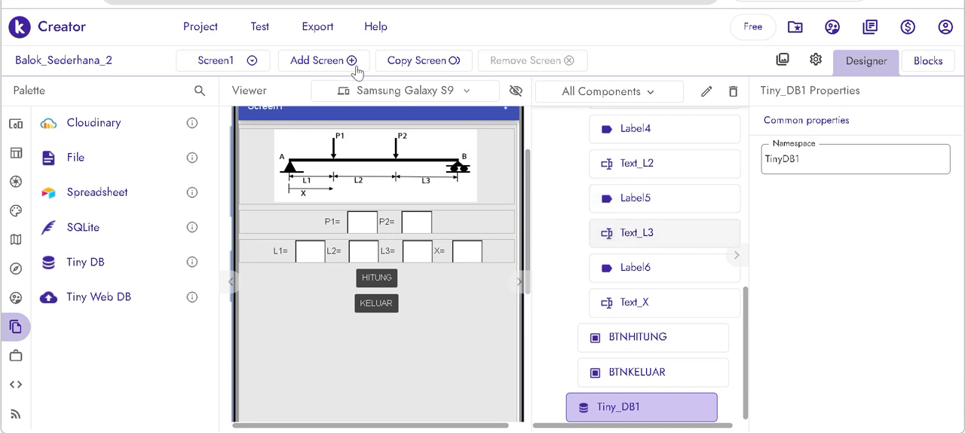
left_click(240, 59)
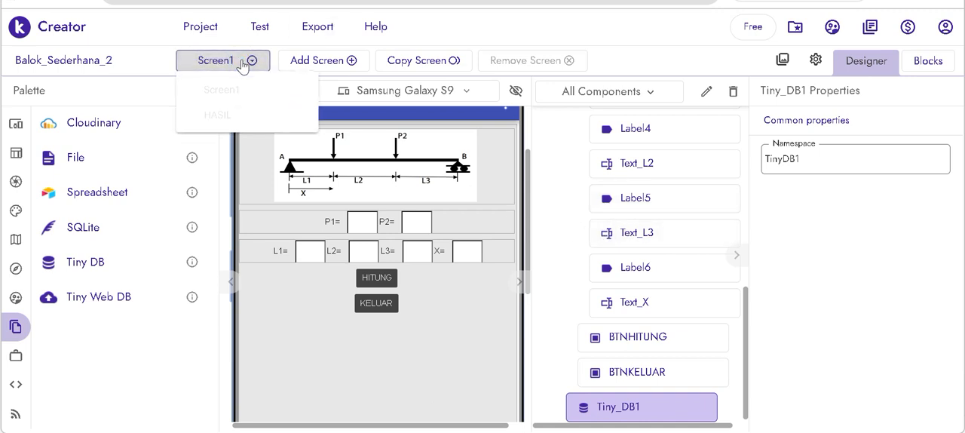
left_click(218, 121)
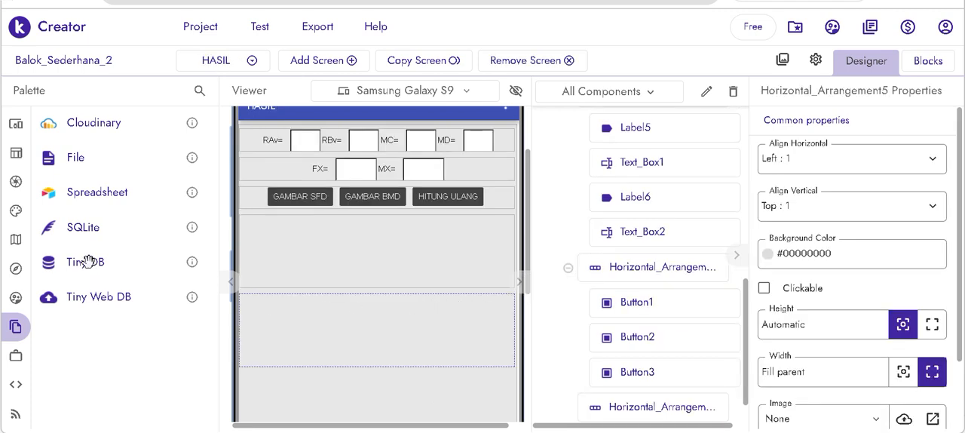
left_click_drag(87, 262, 333, 403)
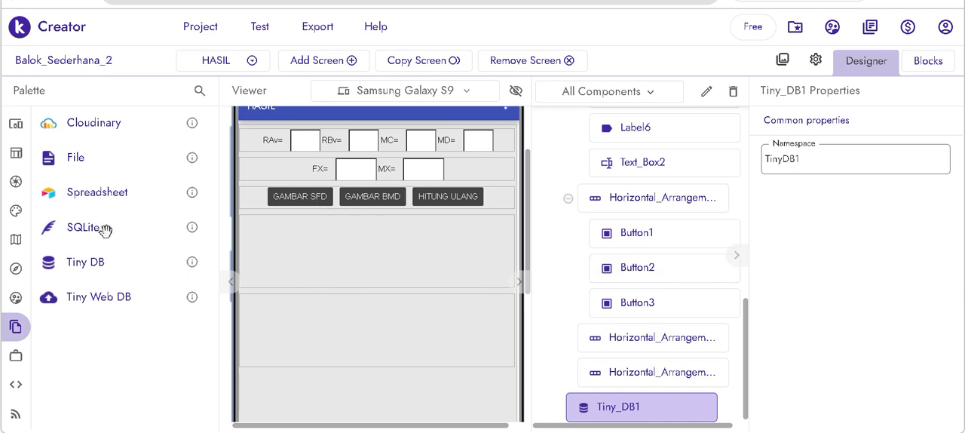
- Start importing an extension from a local file for the HASIL screen
mouse_move(15, 129)
scroll(83, 302, "down", 2)
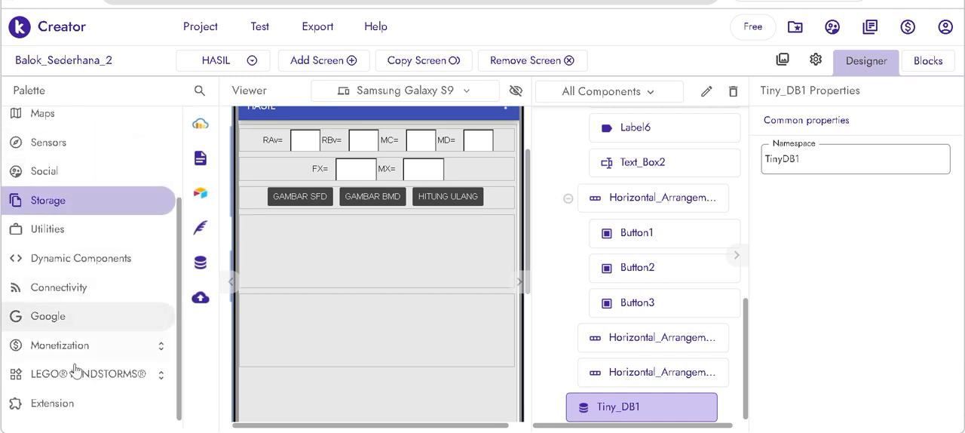
left_click(64, 406)
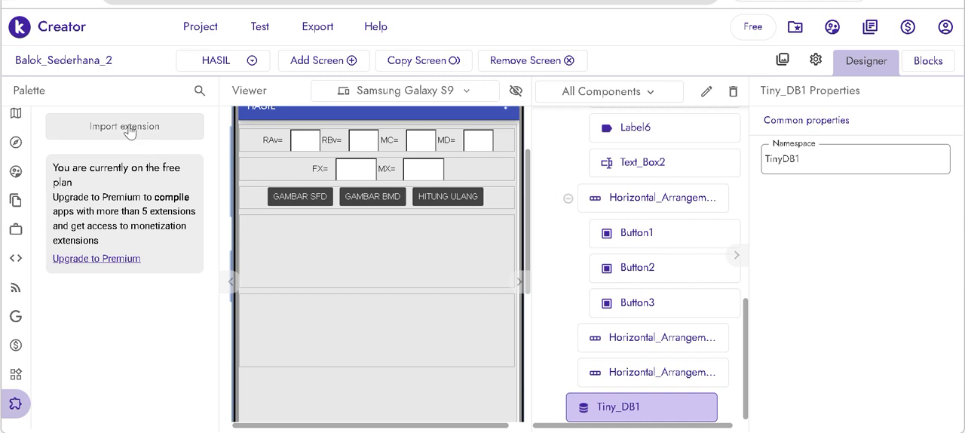
left_click(128, 129)
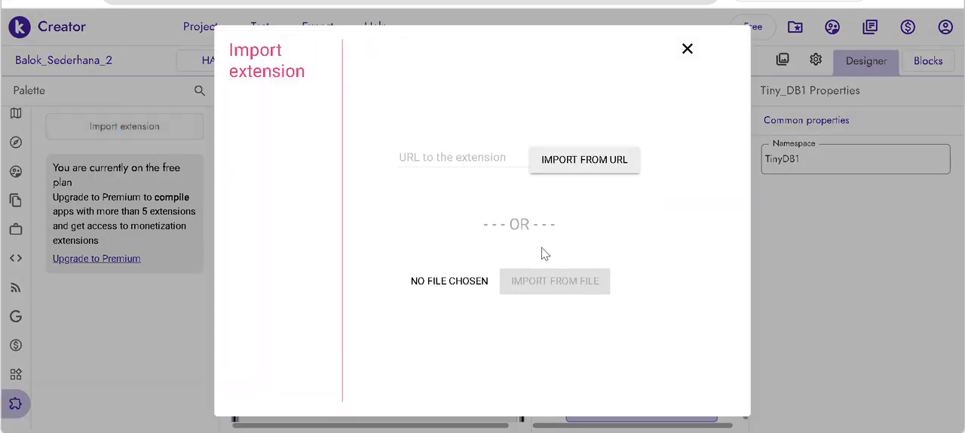
left_click(459, 281)
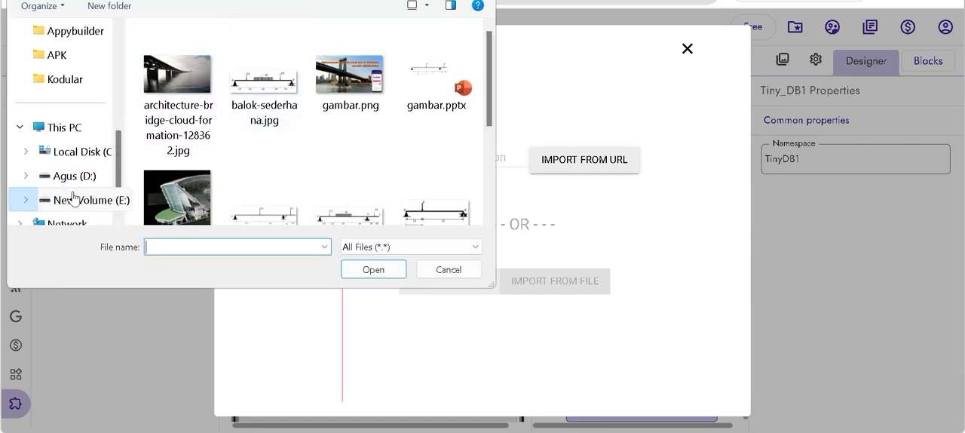
- Choose com.henry.SimpleChart.aix from the extension subfolder inside the Kodular folder and import it into the project
scroll(75, 194, "down", 1)
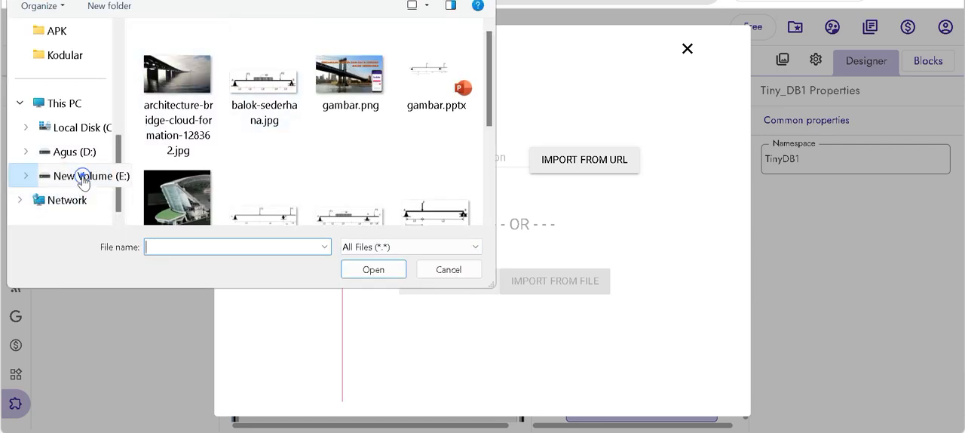
left_click(83, 180)
scroll(59, 98, "up", 1)
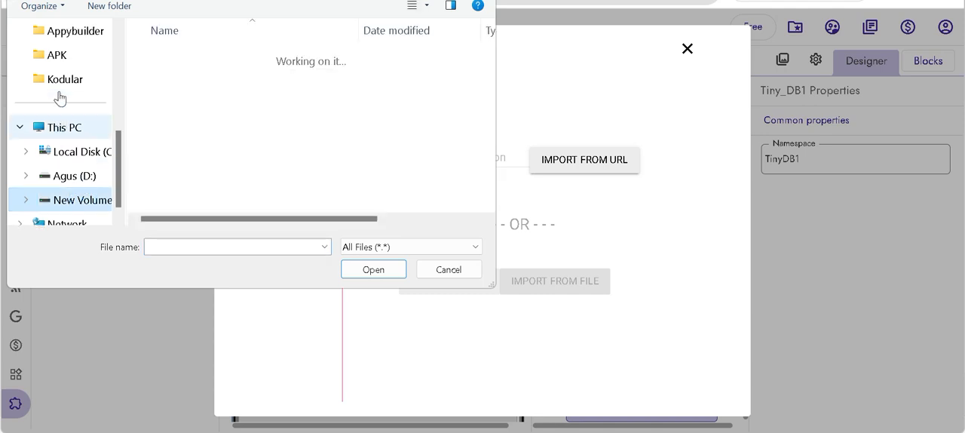
left_click(60, 82)
scroll(226, 129, "down", 1)
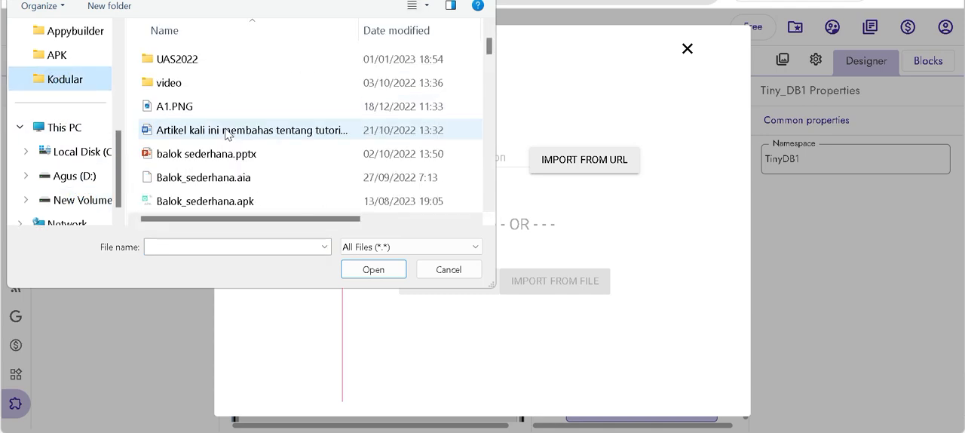
scroll(226, 134, "up", 1)
double_click(181, 59)
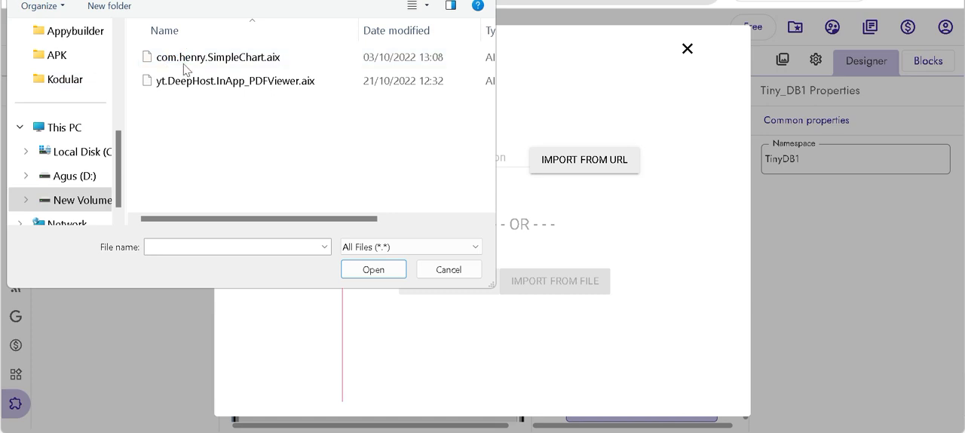
left_click(184, 63)
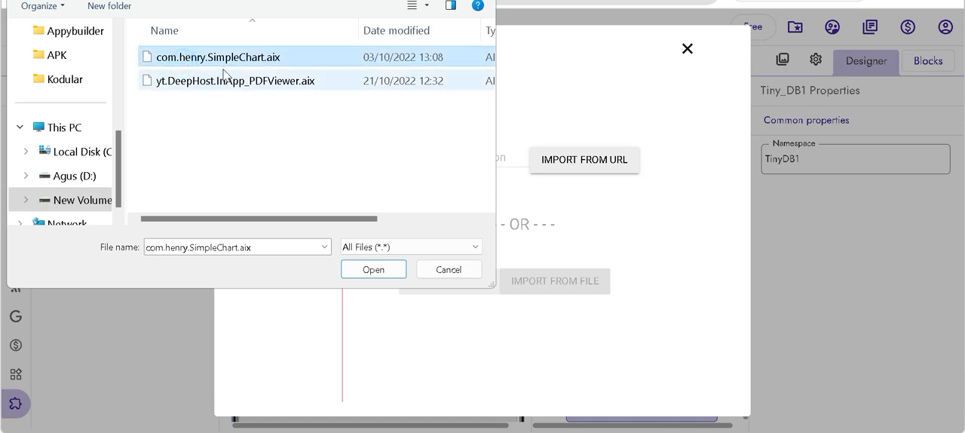
left_click(373, 269)
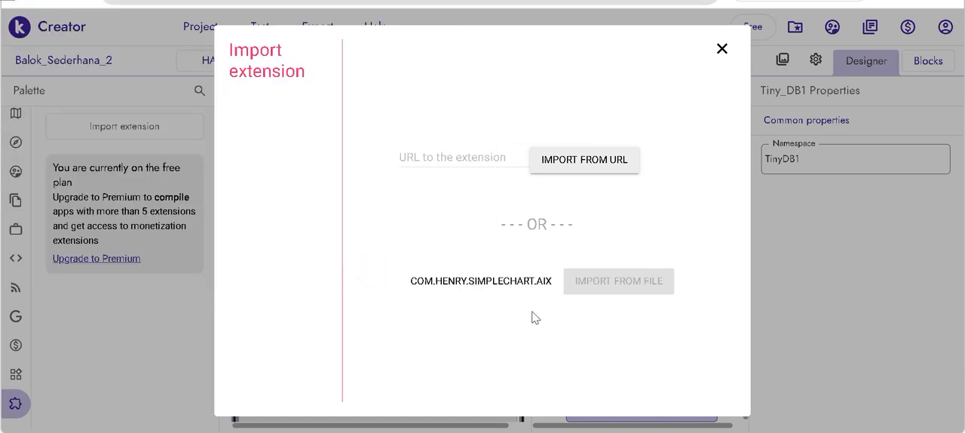
left_click(602, 287)
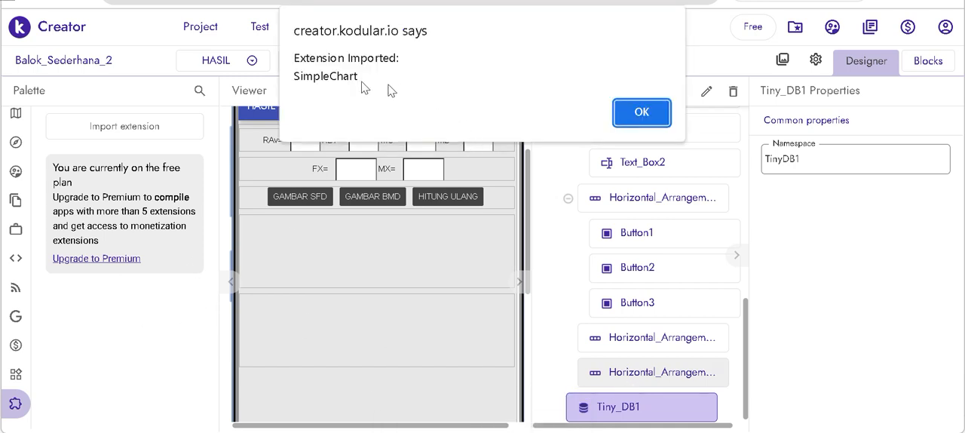
left_click(623, 121)
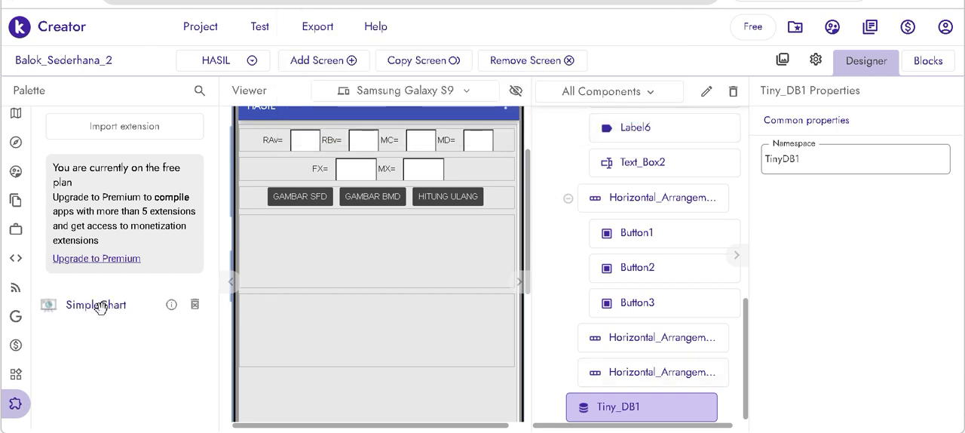
- Add two SimpleChart components to the HASIL screen and check its layout and component list
left_click_drag(96, 307, 344, 409)
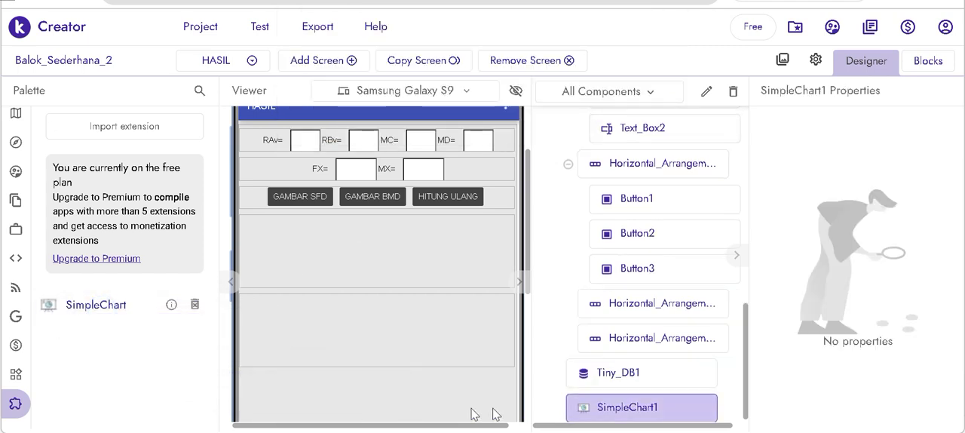
left_click_drag(71, 303, 313, 416)
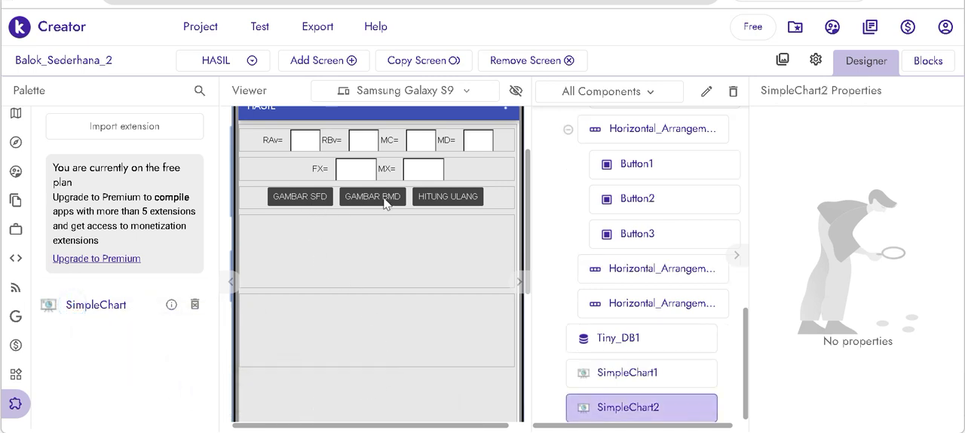
scroll(559, 351, "down", 1)
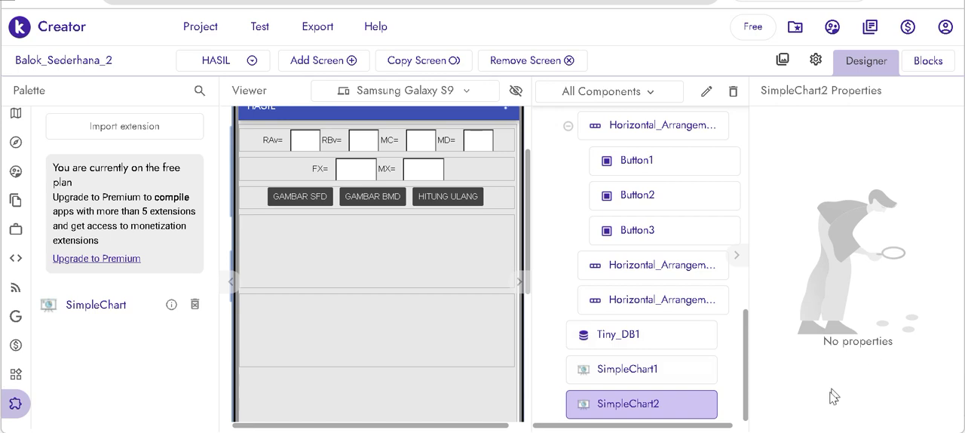
scroll(615, 424, "up", 5)
scroll(451, 367, "up", 3)
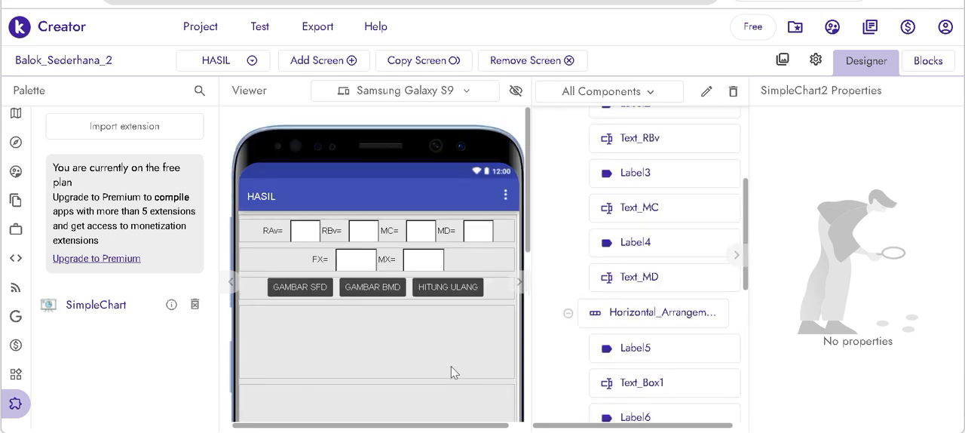
scroll(451, 367, "down", 3)
scroll(450, 366, "up", 3)
- Switch from the HASIL screen to Screen1 and view its input layout
left_click(252, 60)
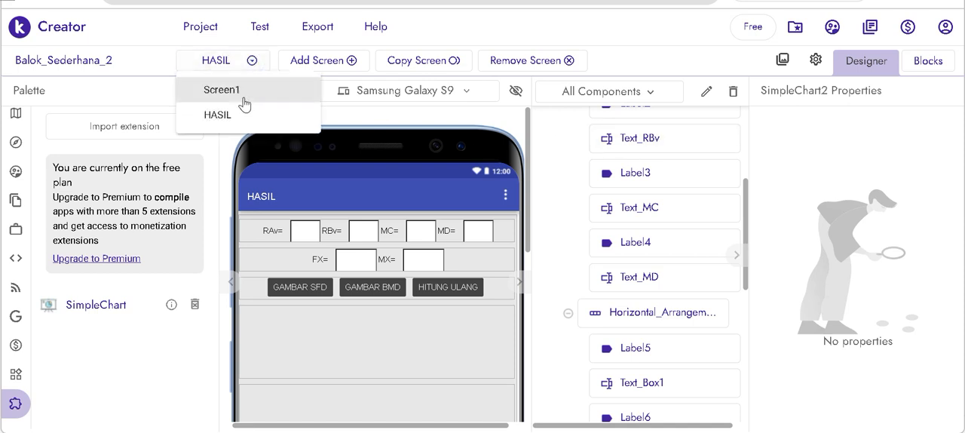
left_click(244, 101)
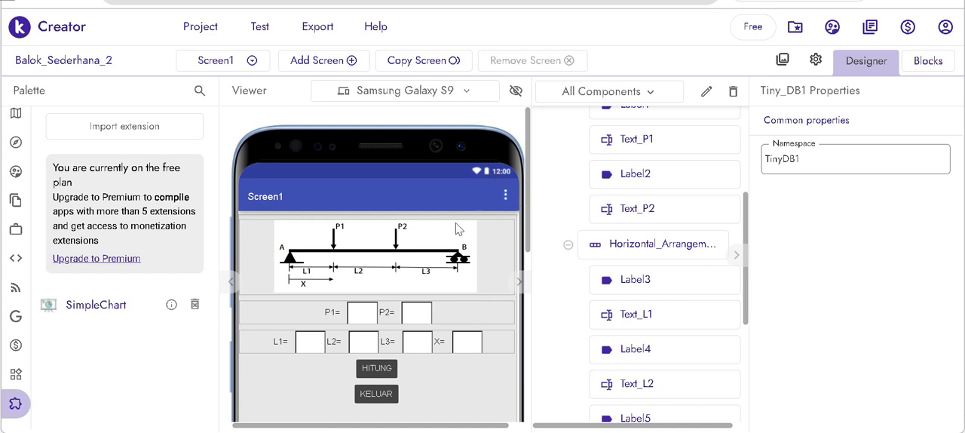
scroll(456, 226, "down", 2)
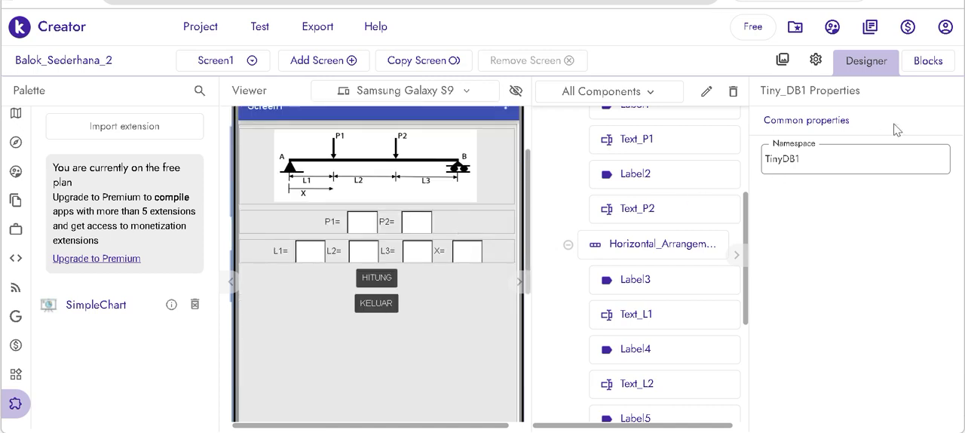